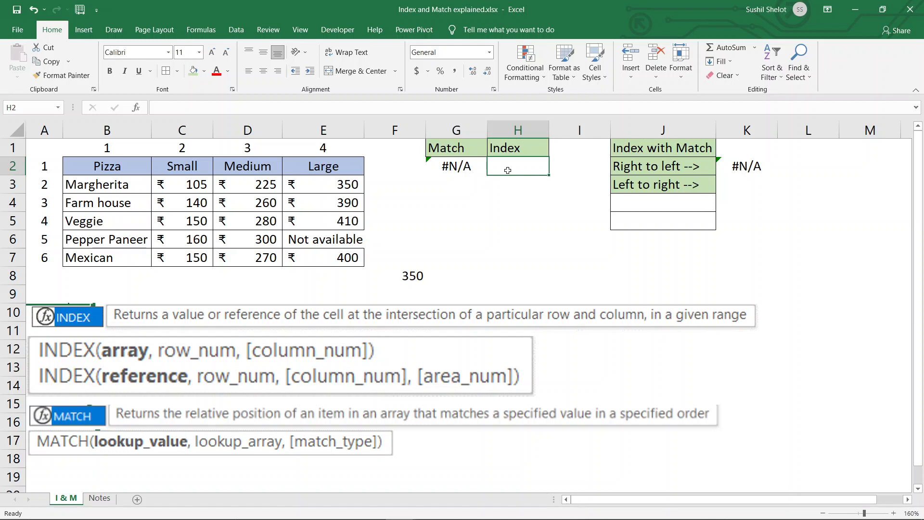
# Enter =INDEX($B$2:$B$7,4) in cell H2 to return the fourth entry of the Pizza column
pyautogui.write('=')
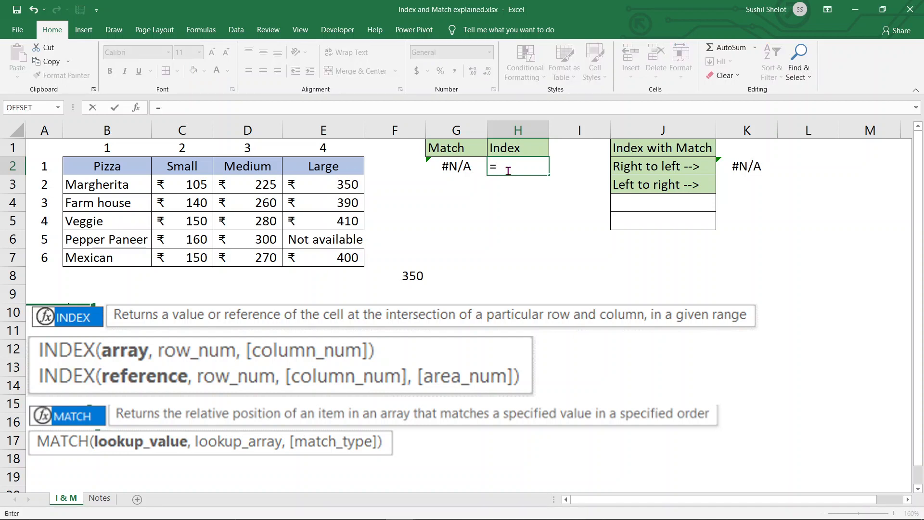
pyautogui.write('In')
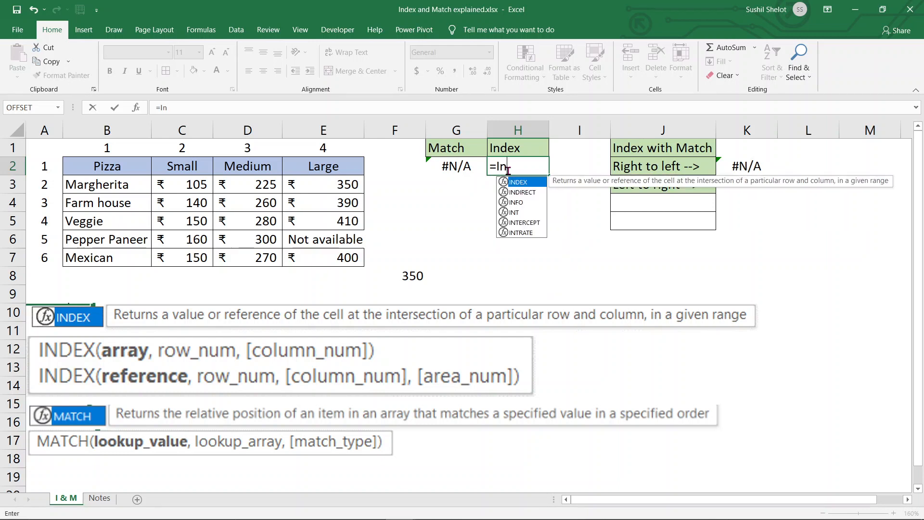
pyautogui.write('dex')
pyautogui.doubleClick(516, 182)
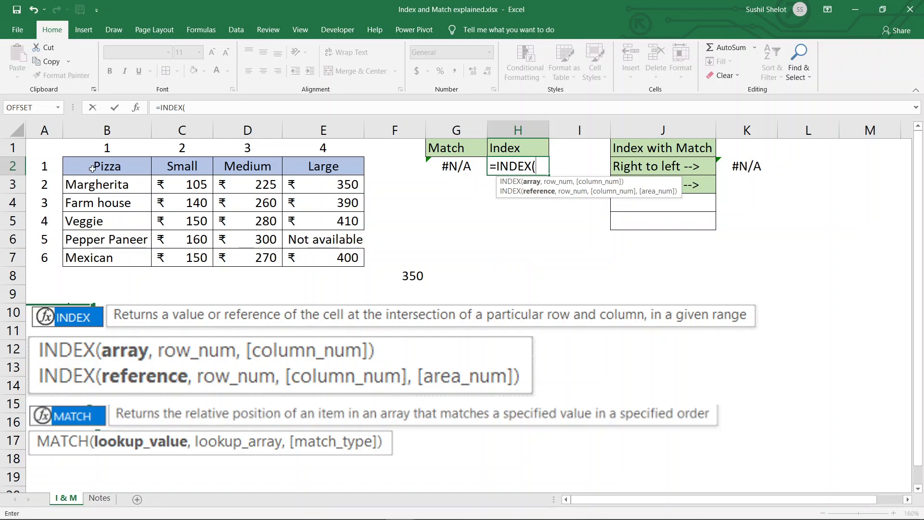
pyautogui.moveTo(92, 169); pyautogui.dragTo(182, 260)
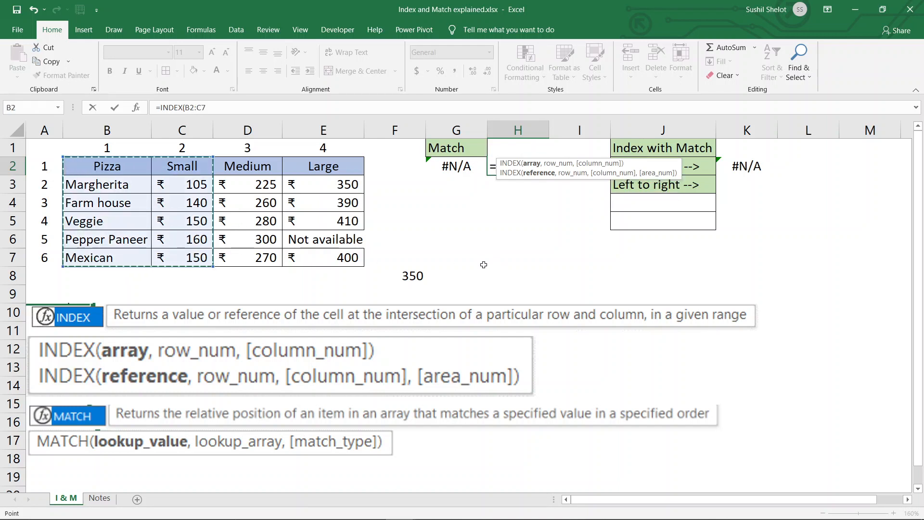
pyautogui.click(113, 165)
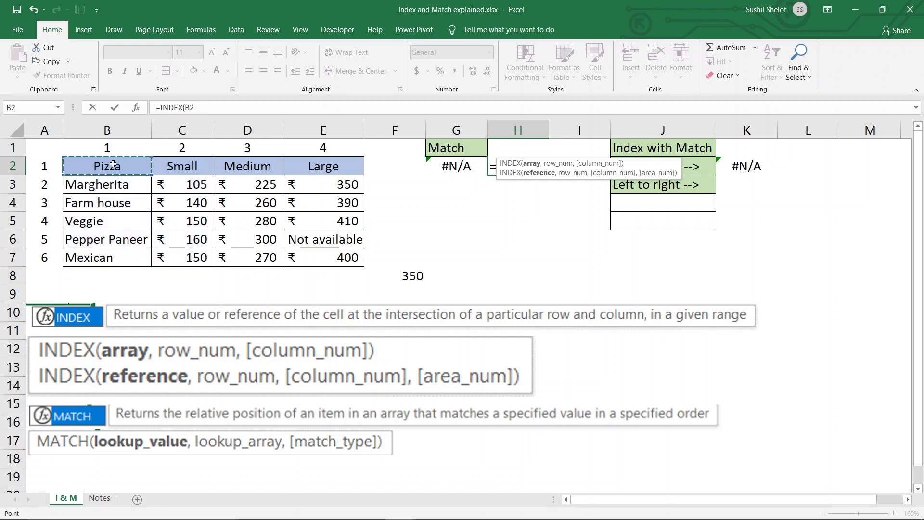
pyautogui.moveTo(113, 165); pyautogui.dragTo(108, 259)
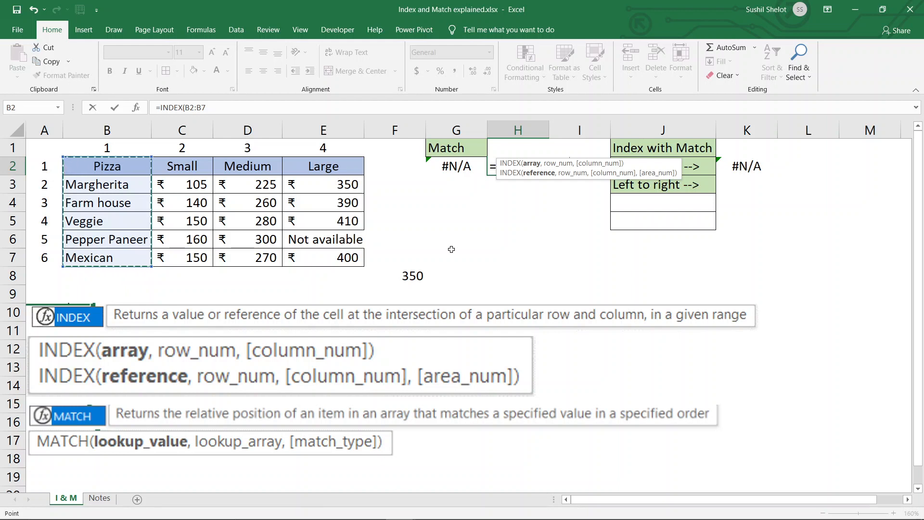
pyautogui.press('F4')
pyautogui.write(',')
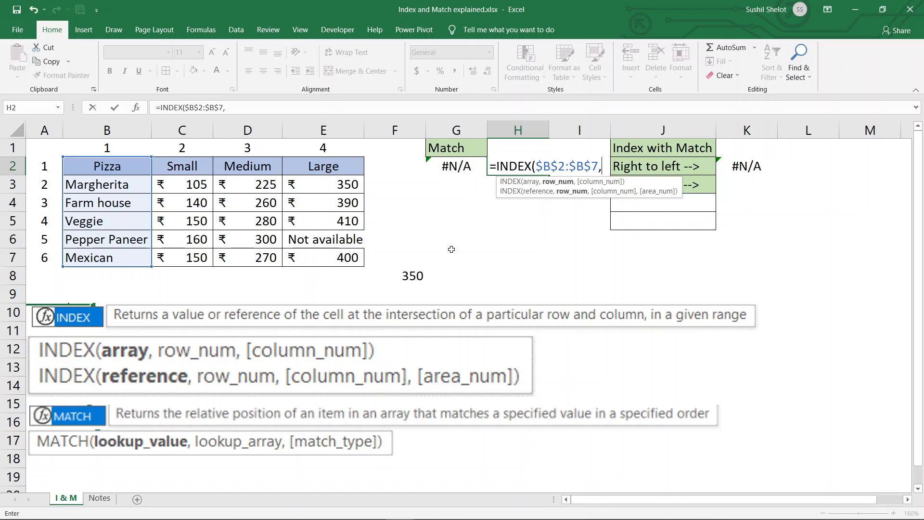
pyautogui.write('4')
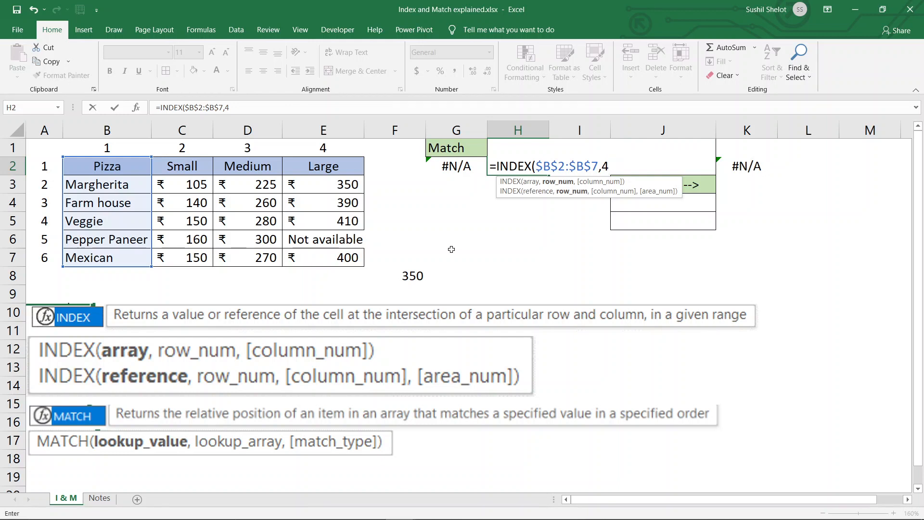
pyautogui.write(')')
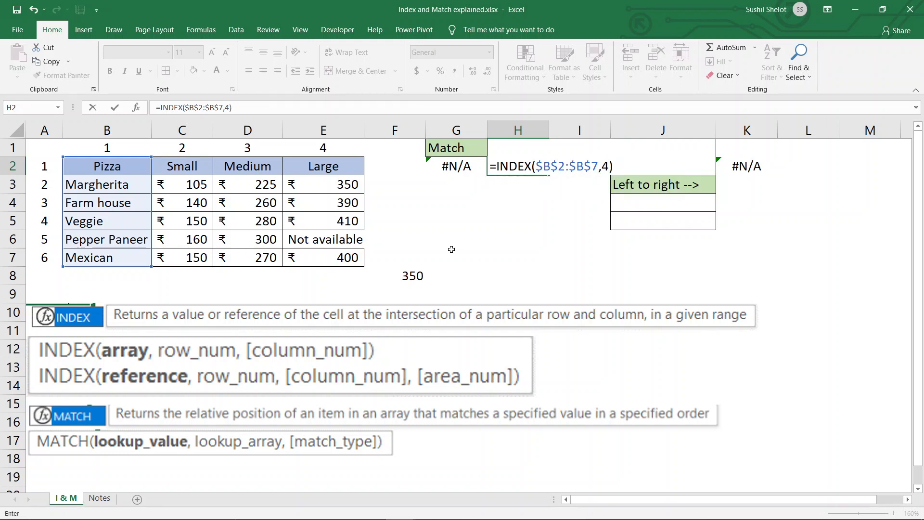
pyautogui.press('Return')
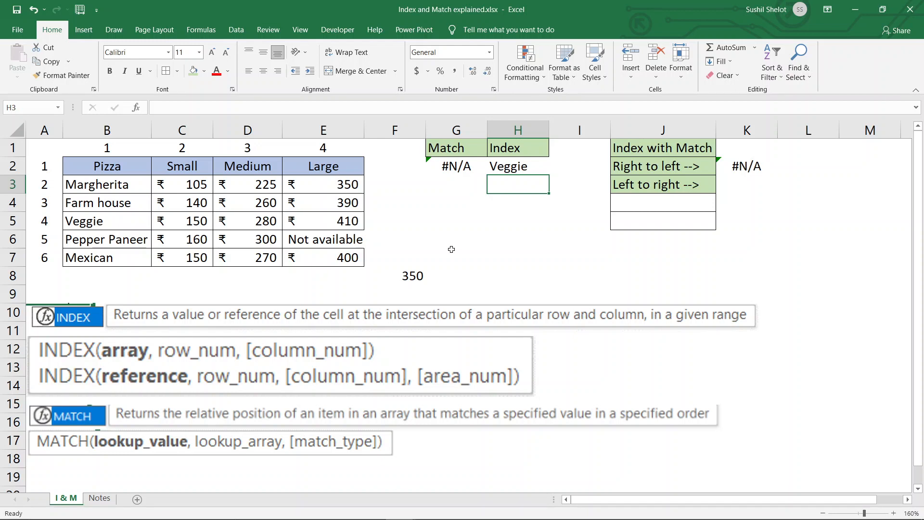
# Enter =INDEX($B$2:$C$7,4,2) in cell H3 to return the Small price from the table's fourth row
pyautogui.write('=')
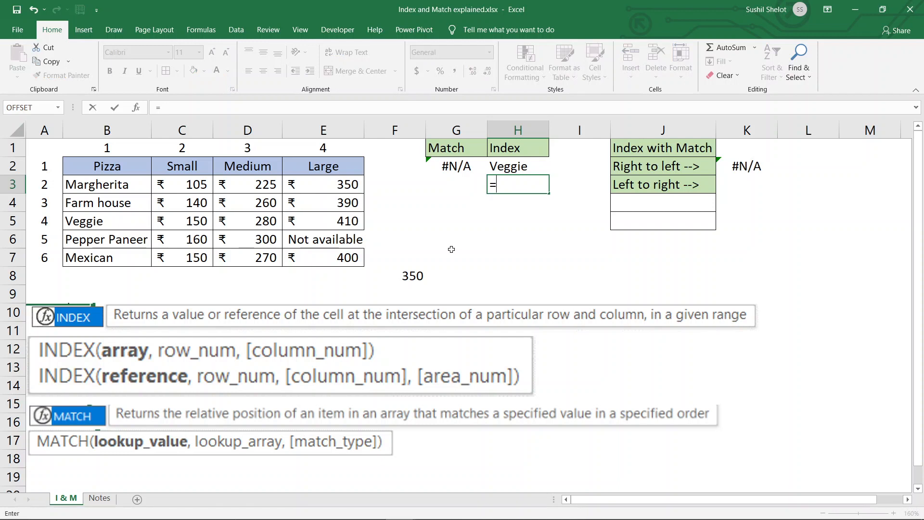
pyautogui.write('index')
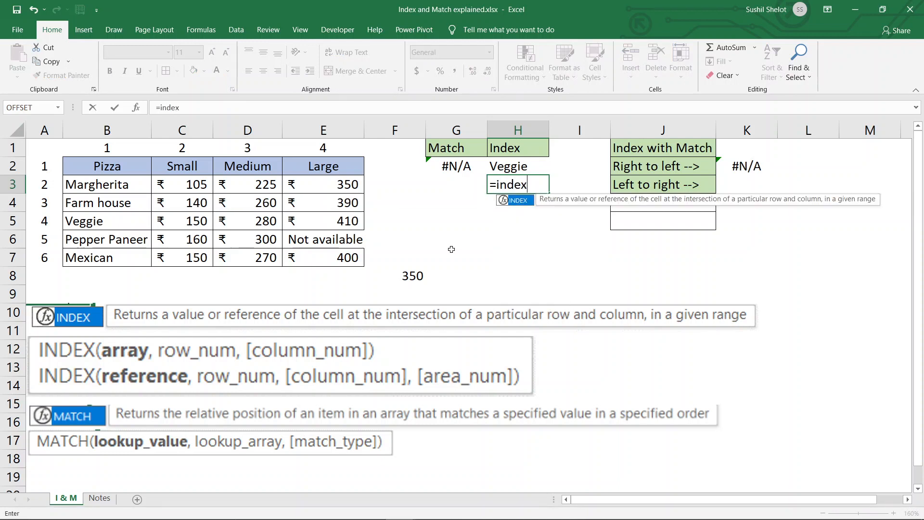
pyautogui.doubleClick(518, 202)
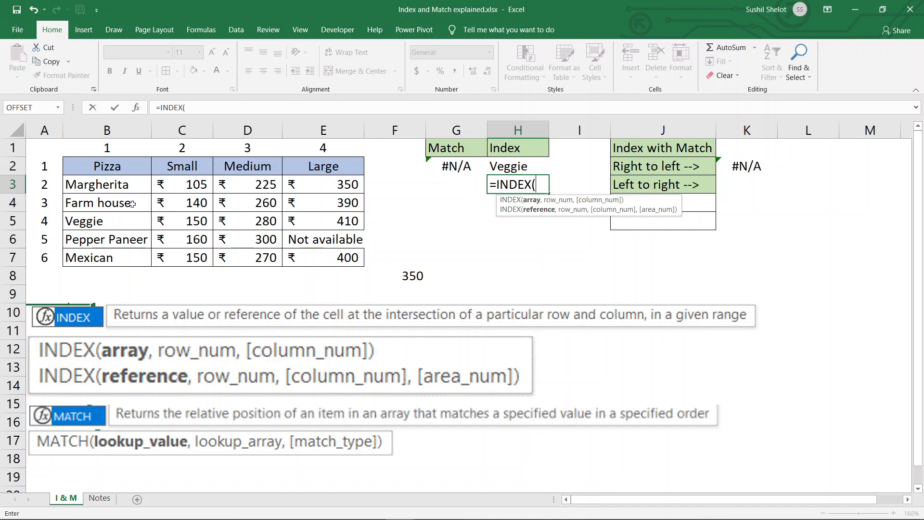
pyautogui.moveTo(106, 169); pyautogui.dragTo(161, 258)
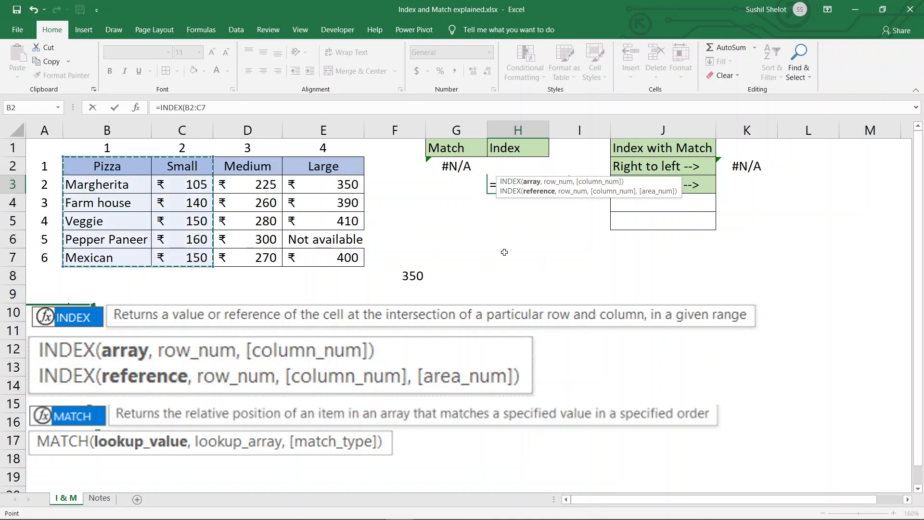
pyautogui.press('F4')
pyautogui.write(',')
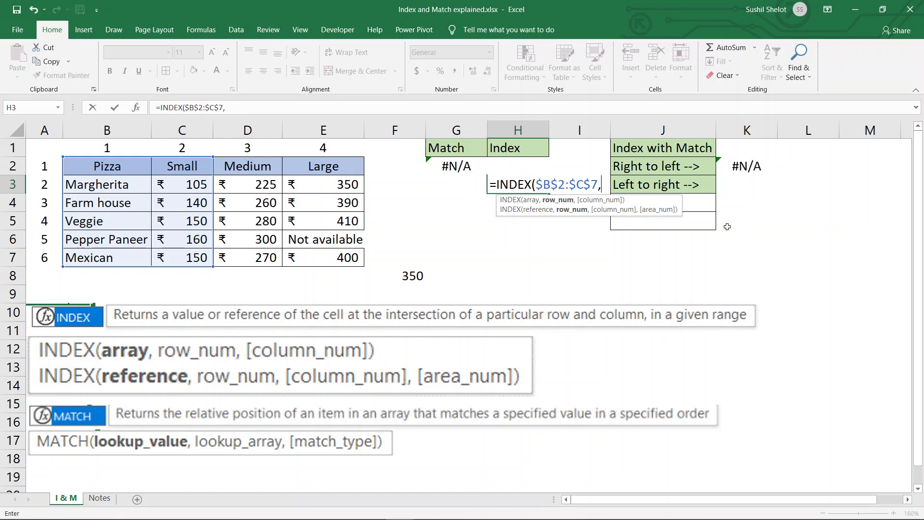
pyautogui.write('4')
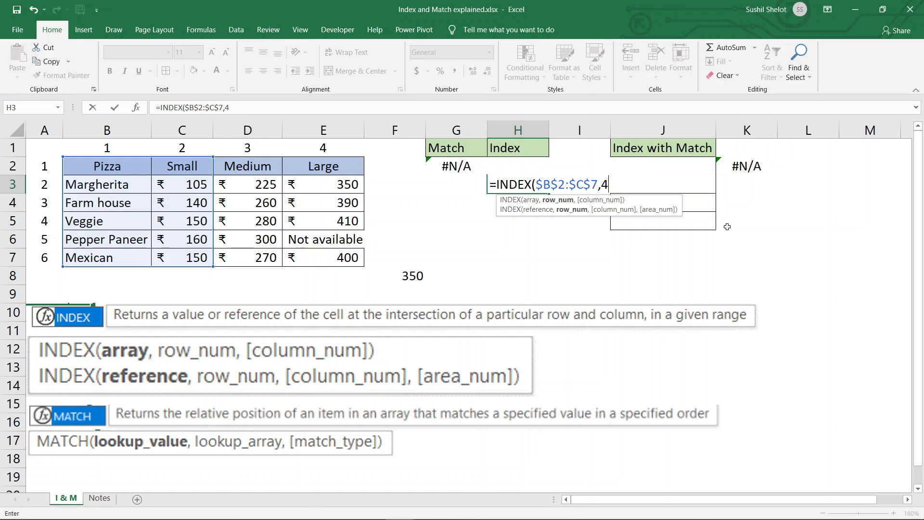
pyautogui.write(',')
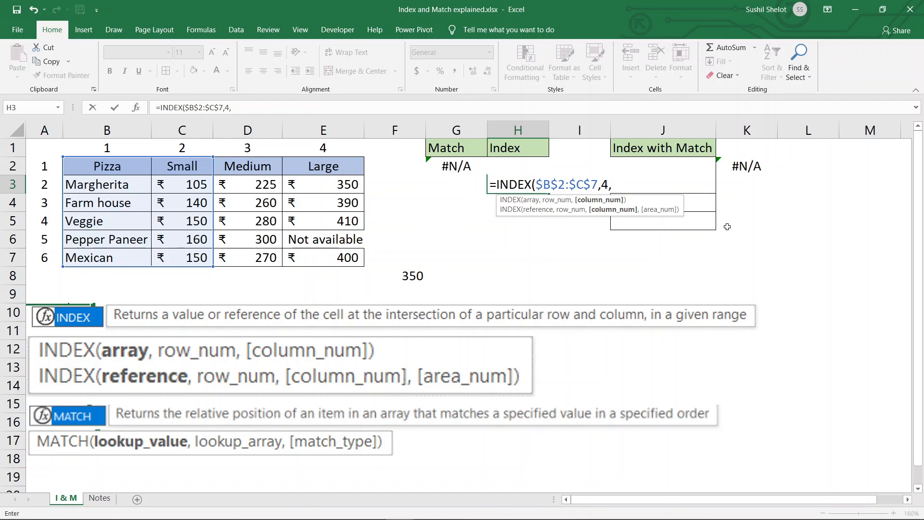
pyautogui.write('2)')
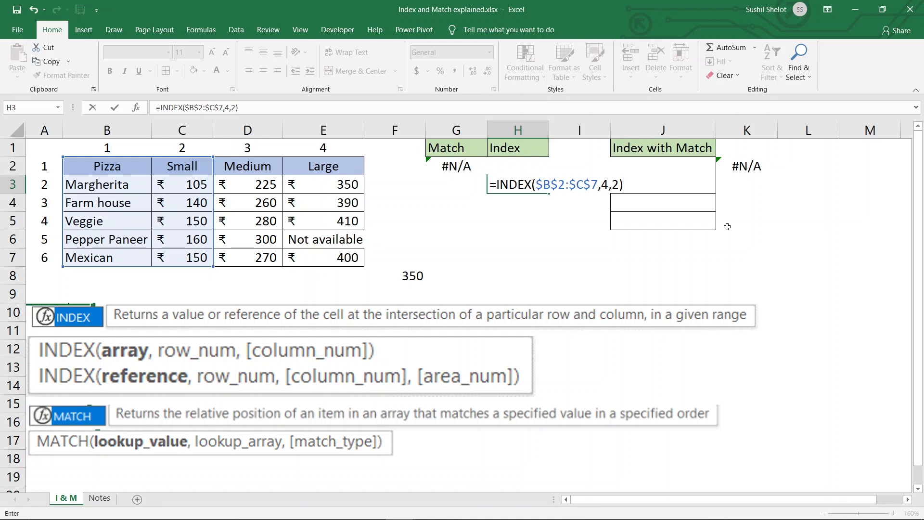
pyautogui.press('Return')
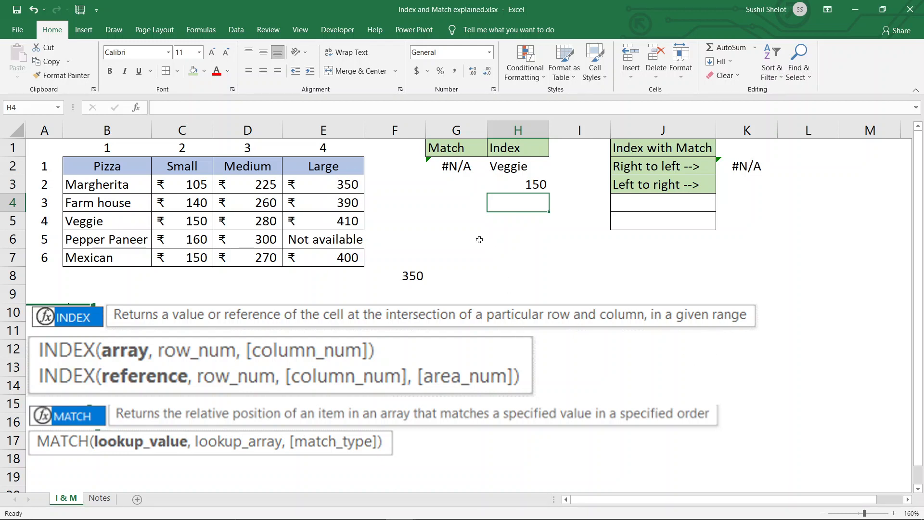
# Enter =MATCH(H2,B2:C7,0) in cell G3 to look up the H2 pizza across the Pizza and Small columns with exact match
pyautogui.click(452, 186)
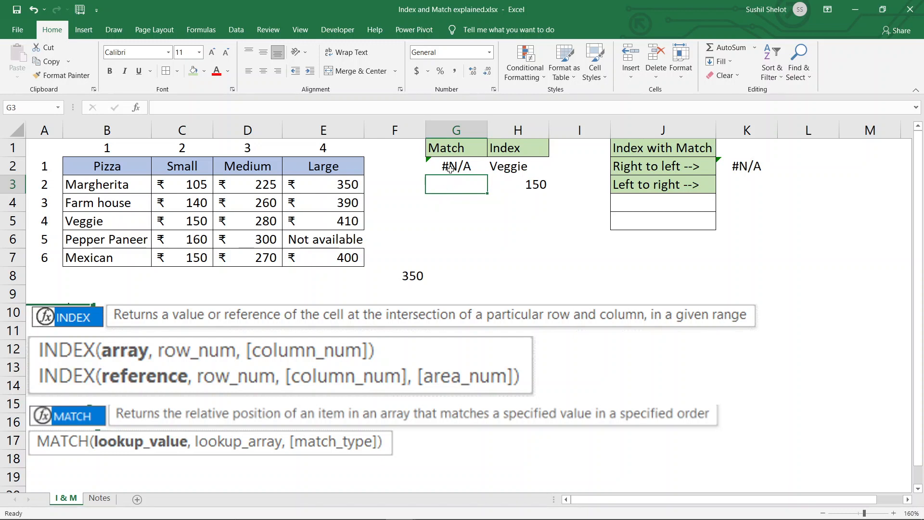
pyautogui.click(448, 166)
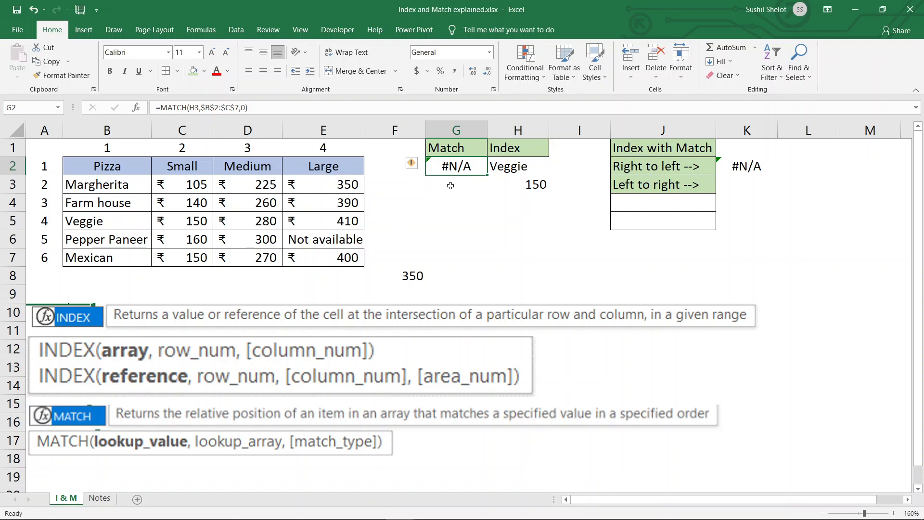
pyautogui.click(450, 185)
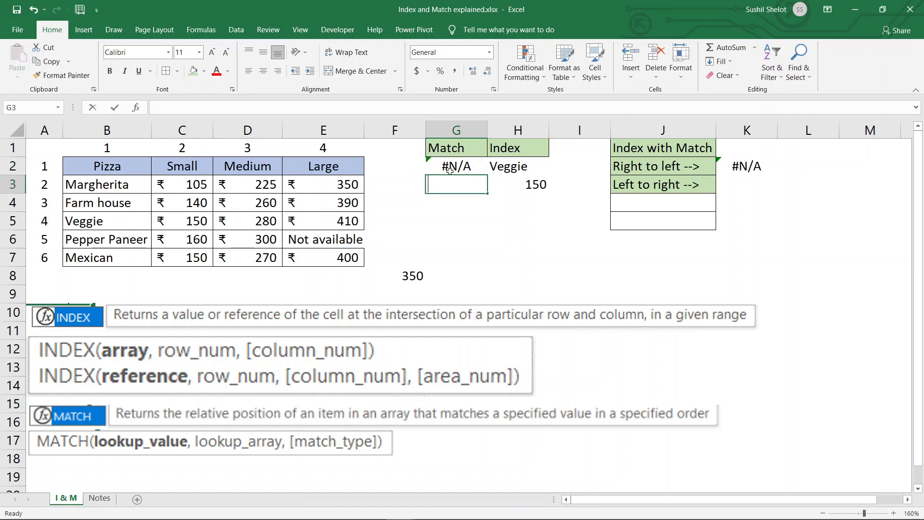
pyautogui.write('=Match')
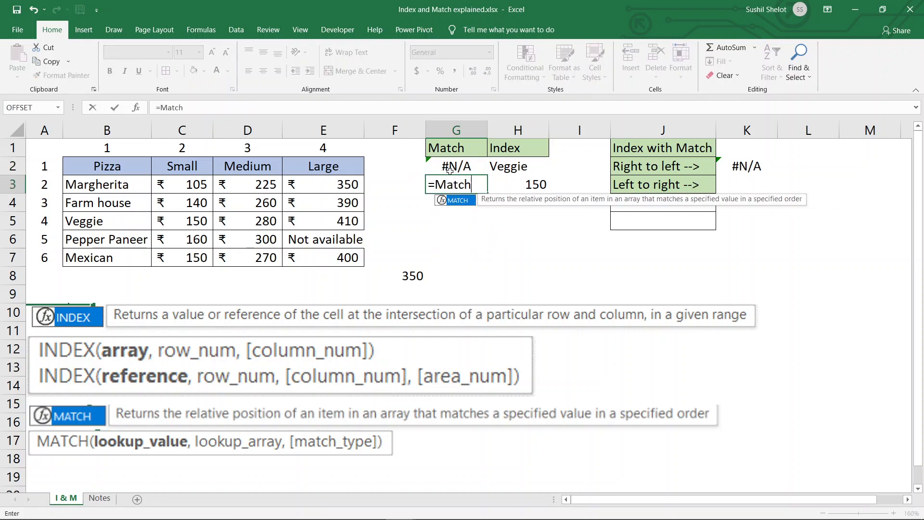
pyautogui.doubleClick(465, 201)
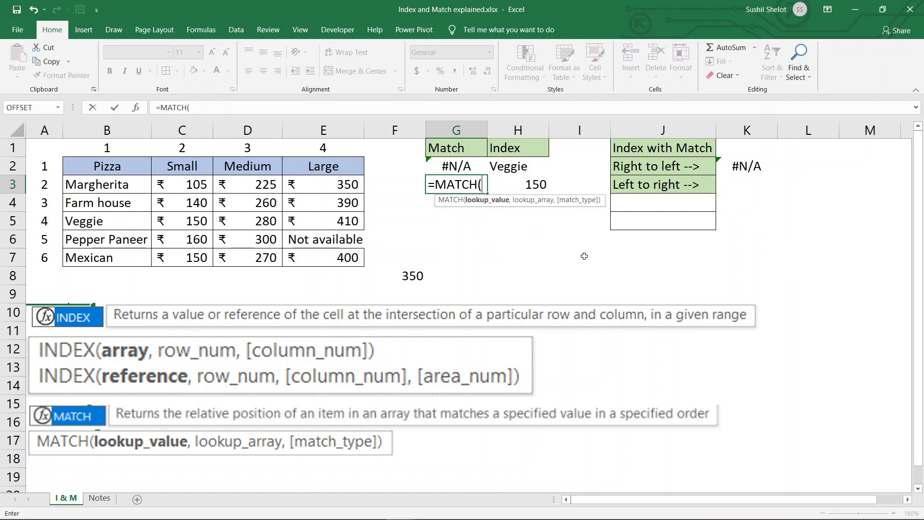
pyautogui.click(524, 169)
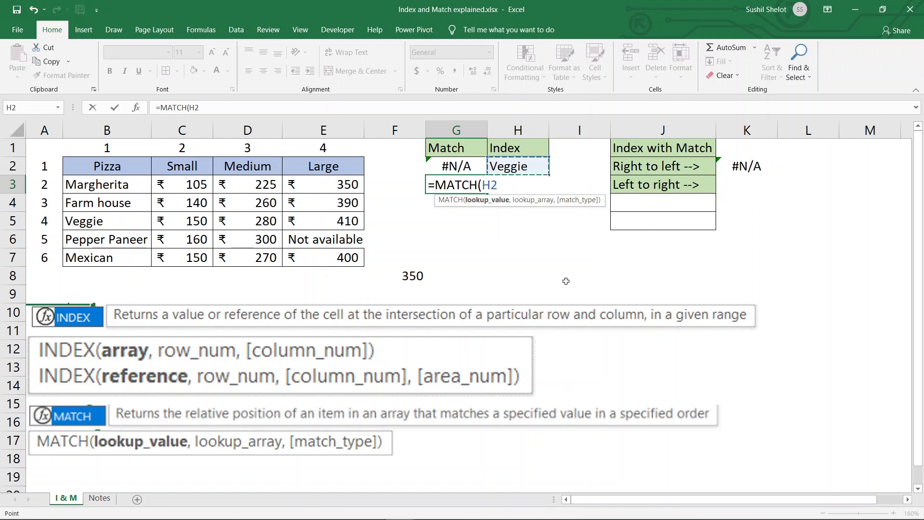
pyautogui.write(',')
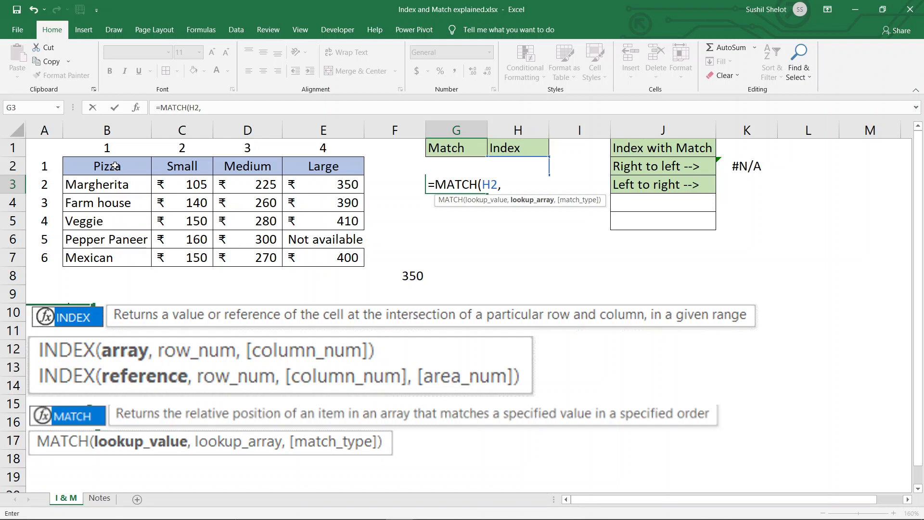
pyautogui.moveTo(115, 166); pyautogui.dragTo(212, 264)
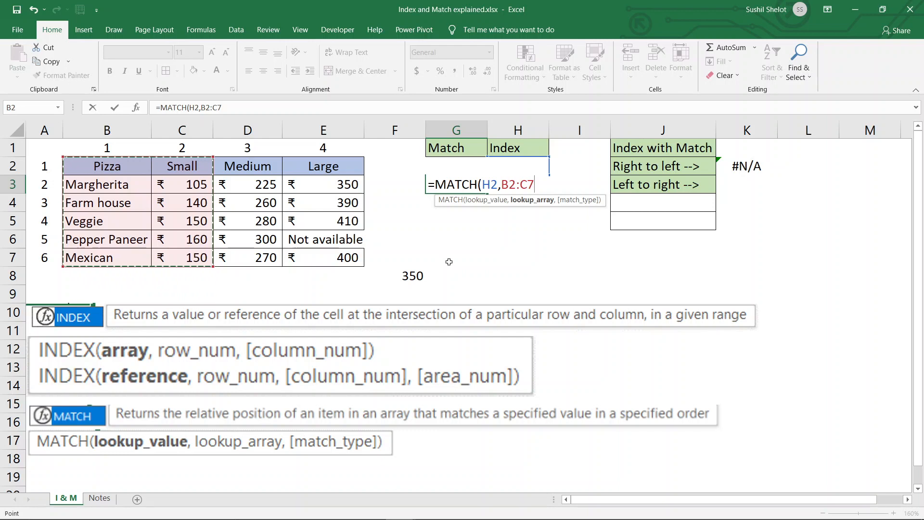
pyautogui.write(',')
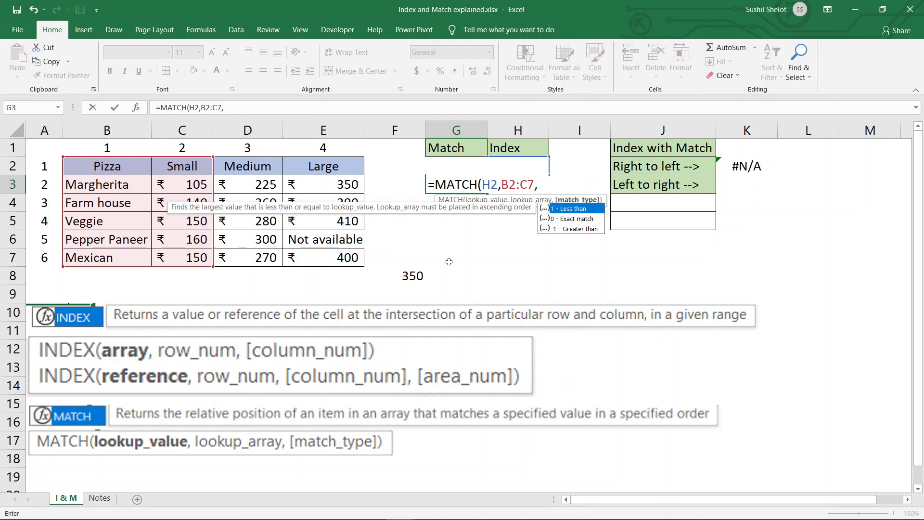
pyautogui.write('0')
pyautogui.write(')')
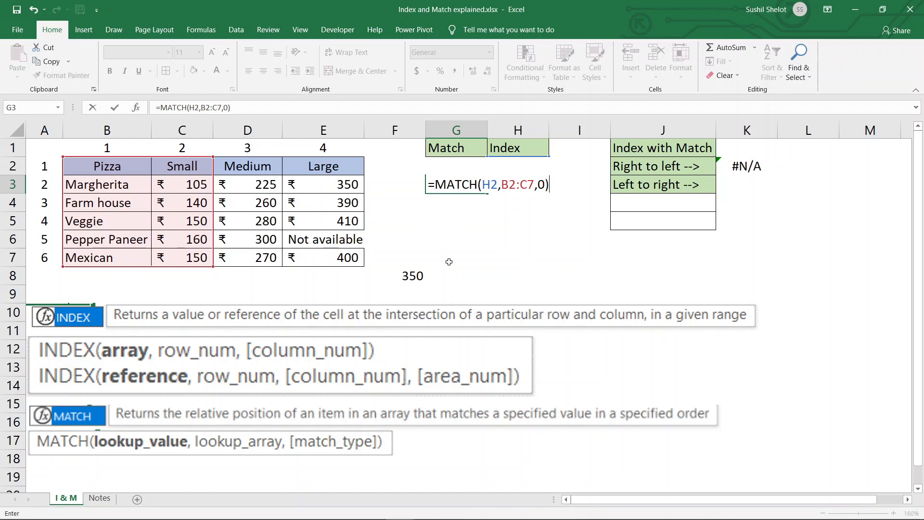
pyautogui.press('Return')
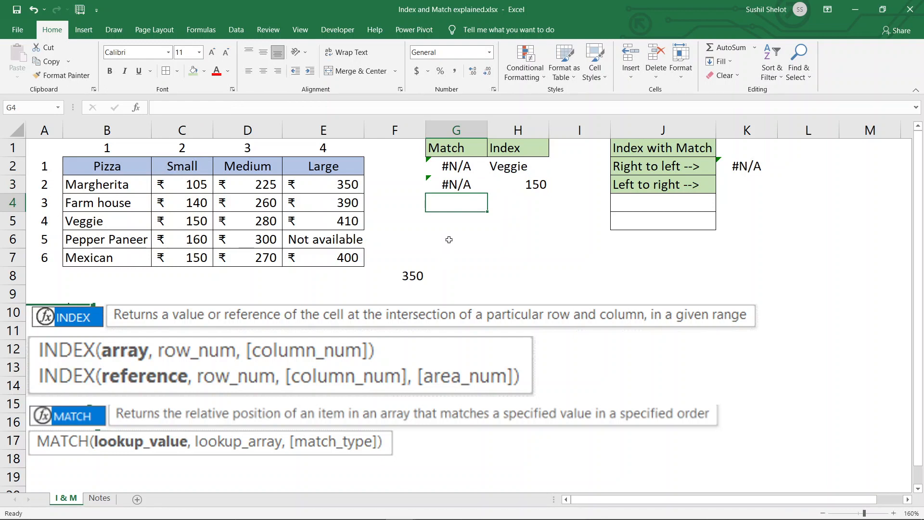
# Change the lookup array of the MATCH formula in cell G3 to the single-column range B2:B7
pyautogui.doubleClick(464, 184)
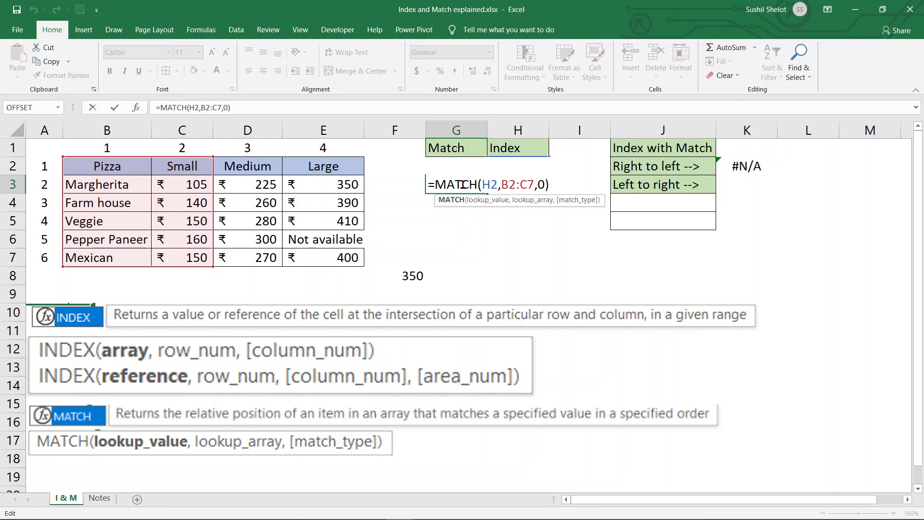
pyautogui.click(520, 186)
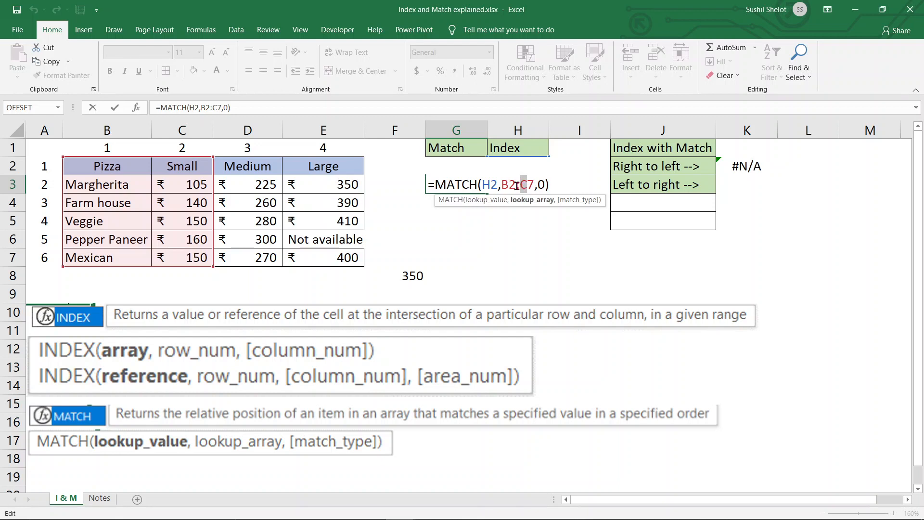
pyautogui.write('B')
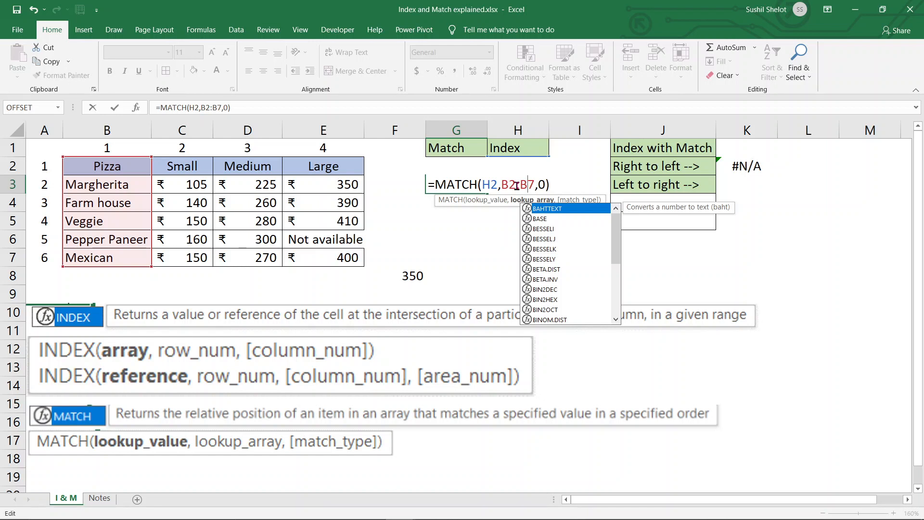
pyautogui.press('Return')
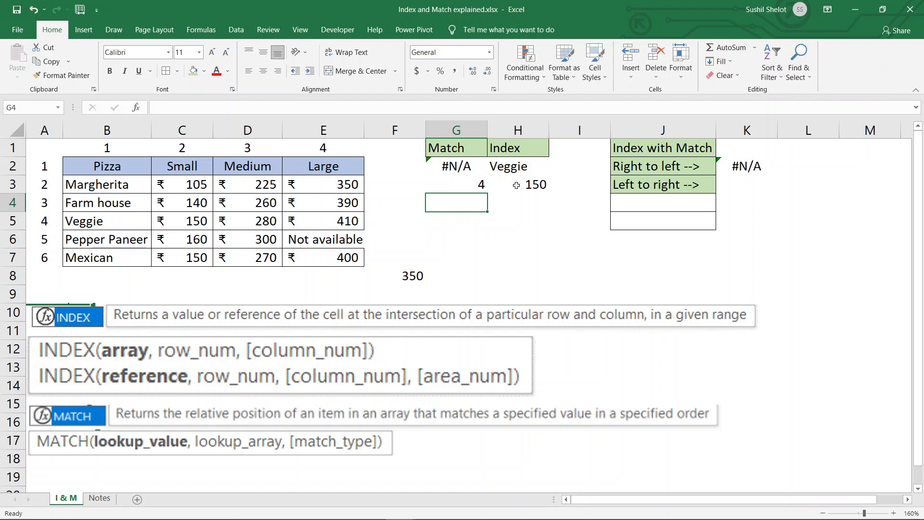
# Start a MATCH formula in cell G4
pyautogui.write('=')
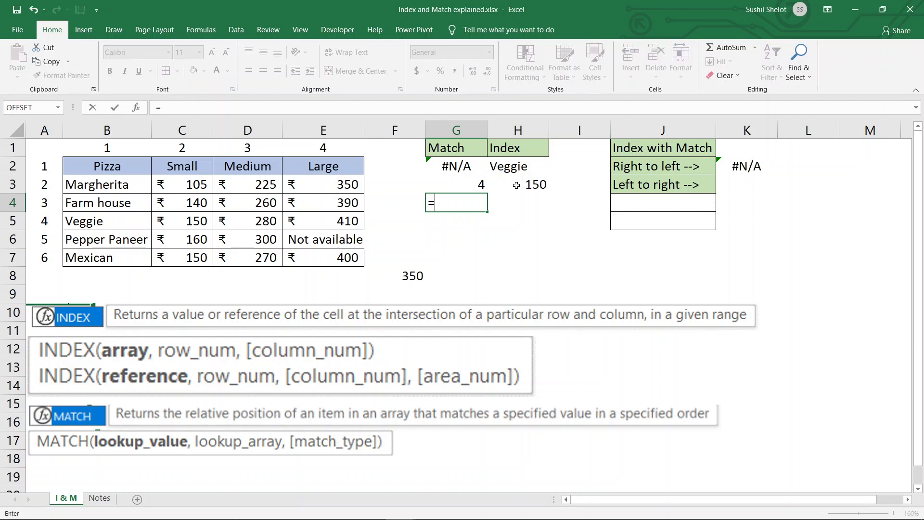
pyautogui.write('match')
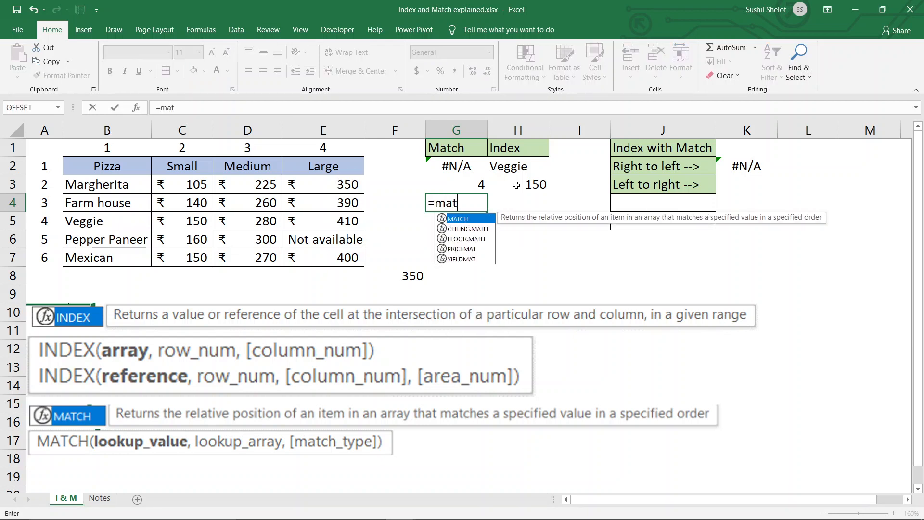
pyautogui.doubleClick(452, 219)
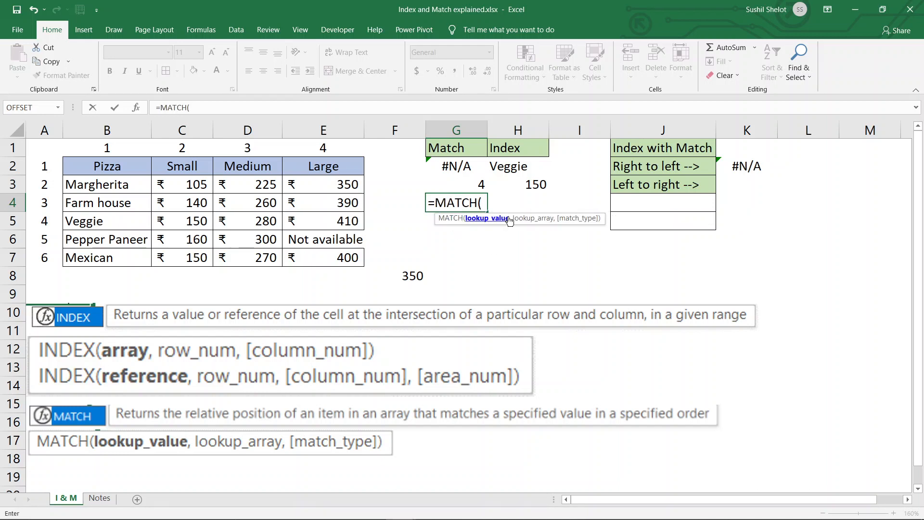
pyautogui.click(526, 185)
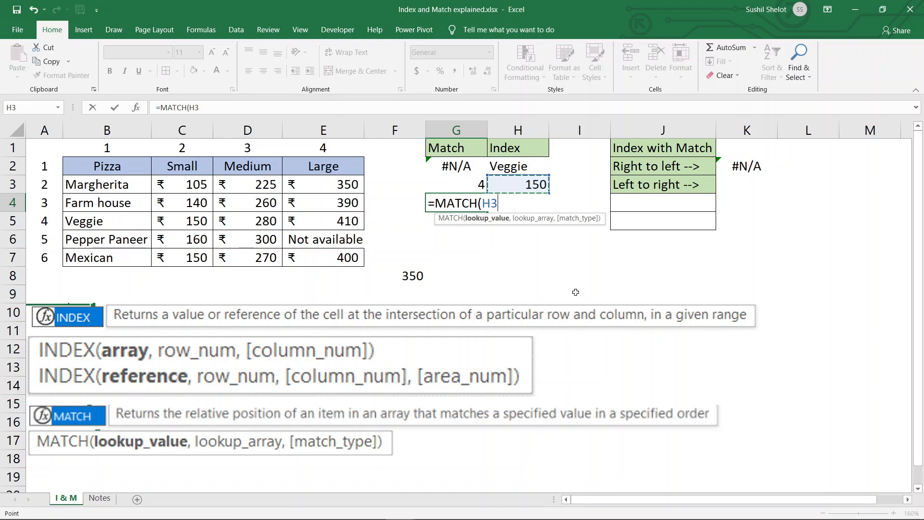
pyautogui.moveTo(124, 165); pyautogui.dragTo(172, 168)
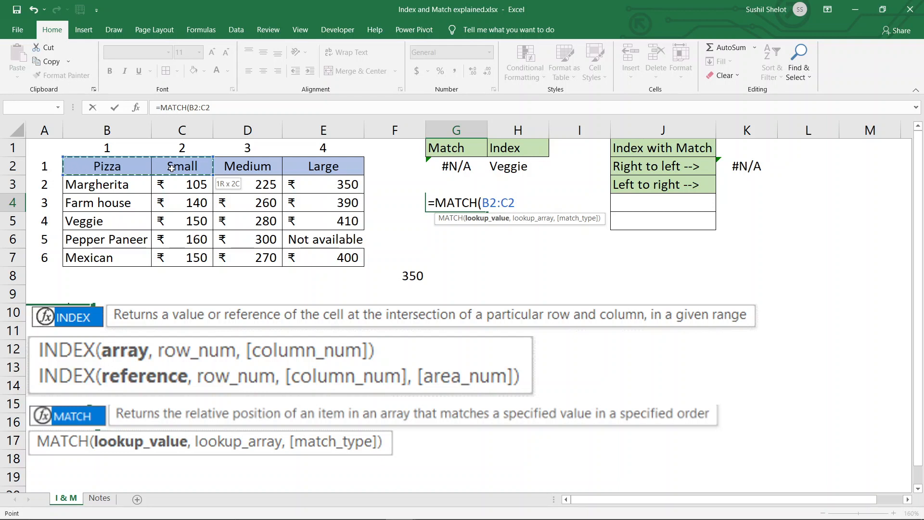
pyautogui.press('BackSpace')
pyautogui.press('BackSpace')
pyautogui.press('BackSpace')
pyautogui.press('BackSpace')
pyautogui.press('BackSpace')
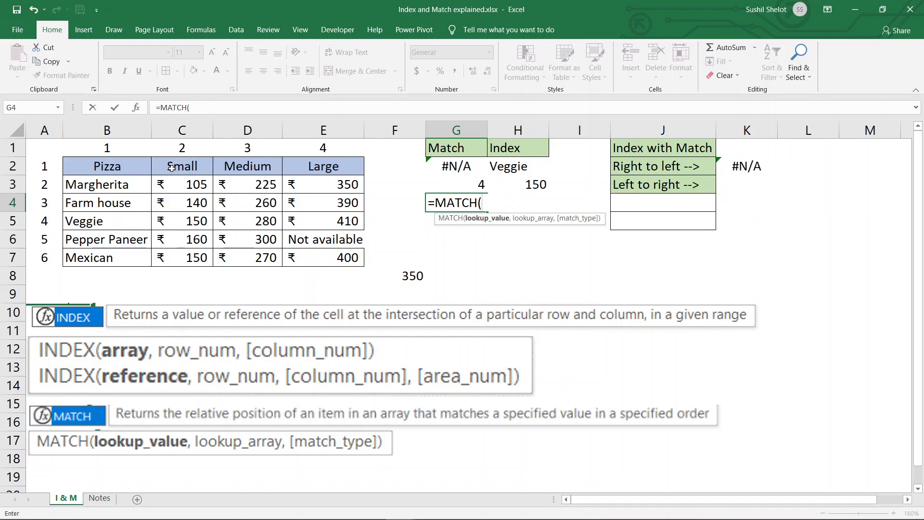
# Complete the G4 formula as =MATCH(H3,$B$2:$C$2,0) to look up H3 in the Pizza and Small headers with exact match
pyautogui.click(532, 182)
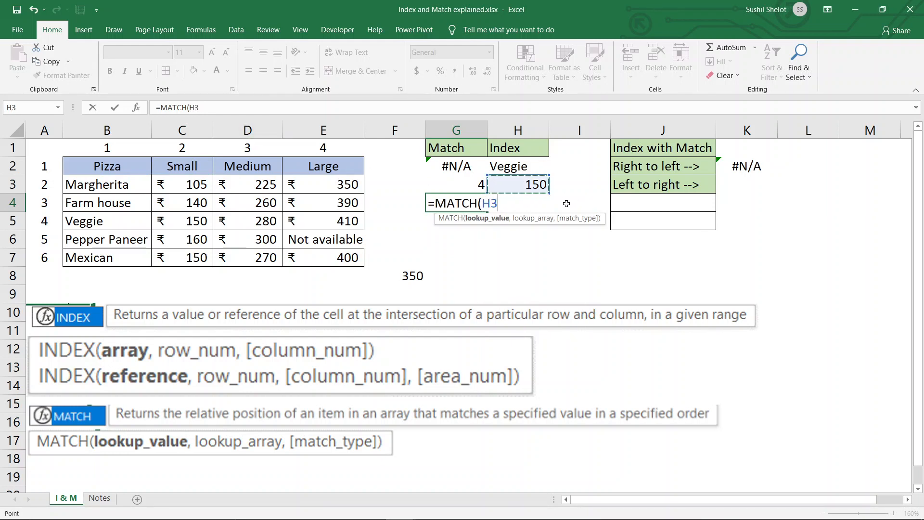
pyautogui.write(',')
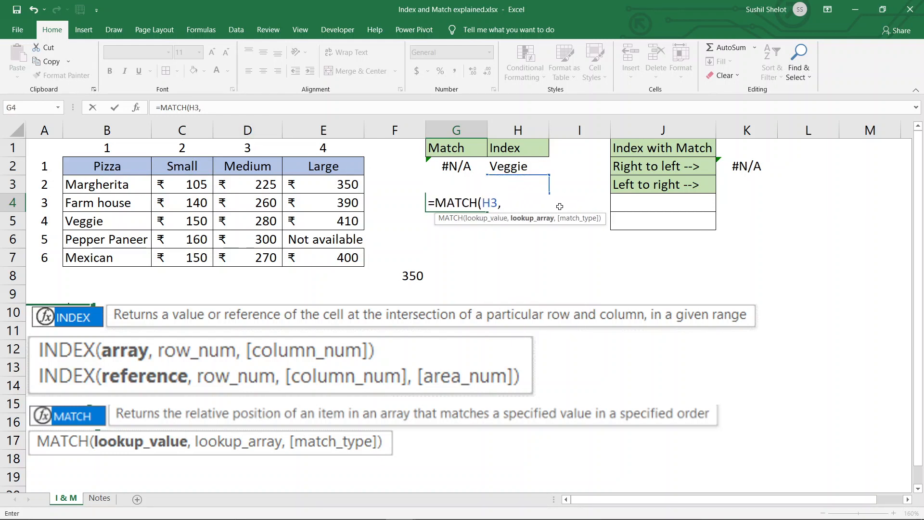
pyautogui.moveTo(109, 166); pyautogui.dragTo(169, 165)
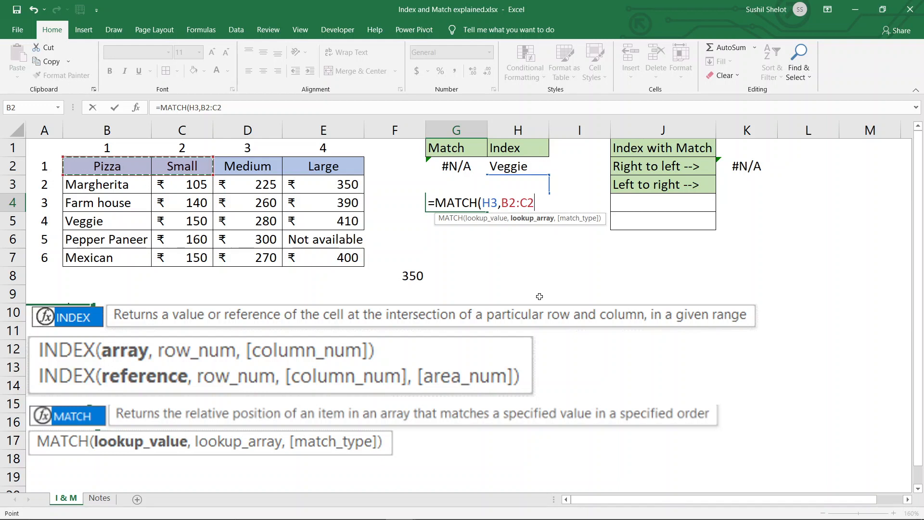
pyautogui.press('F4')
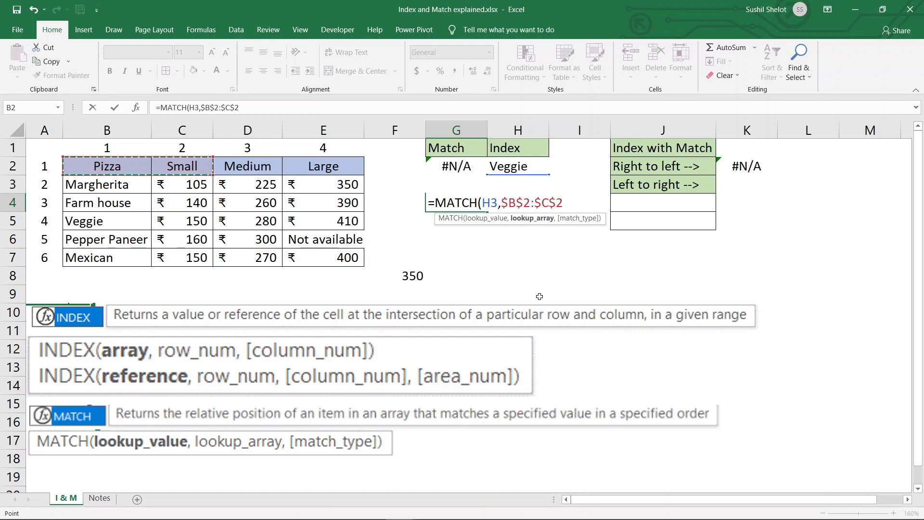
pyautogui.write(',0')
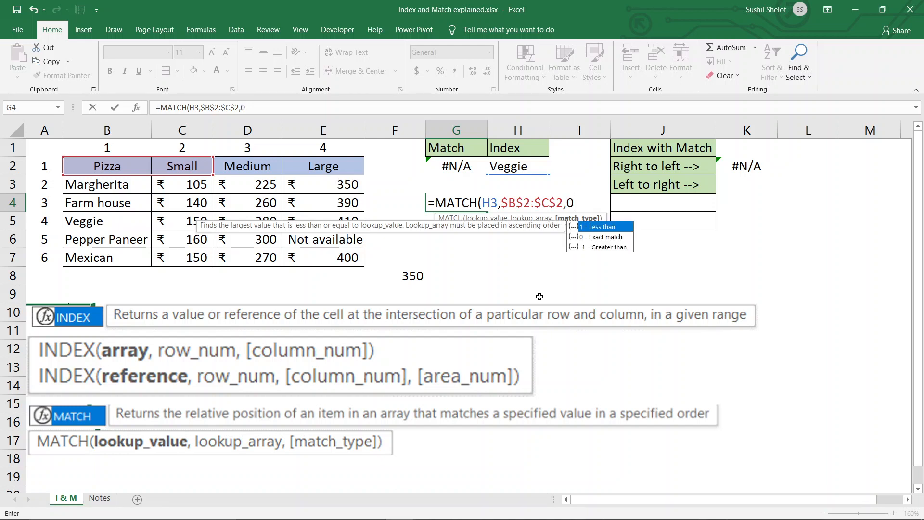
pyautogui.write(')')
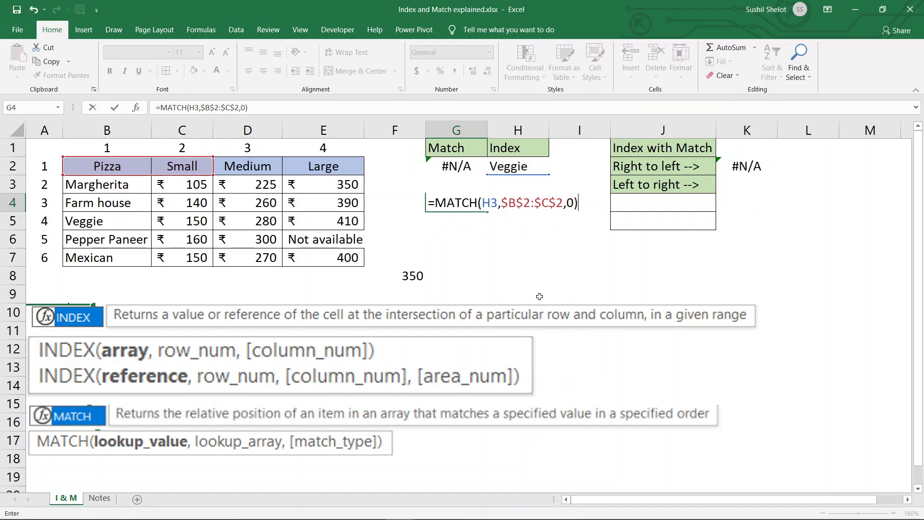
pyautogui.press('Return')
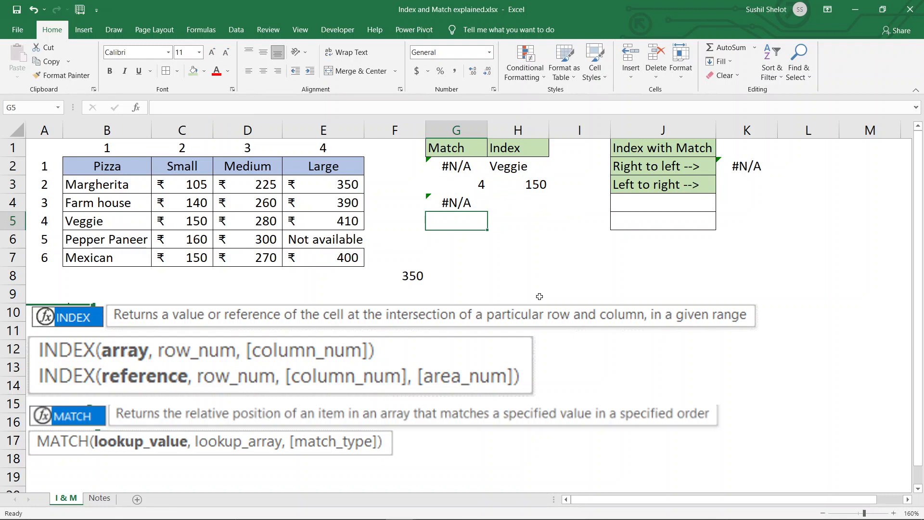
# Change the lookup value of the MATCH formula in cell G4 to C2, the Small header
pyautogui.doubleClick(473, 204)
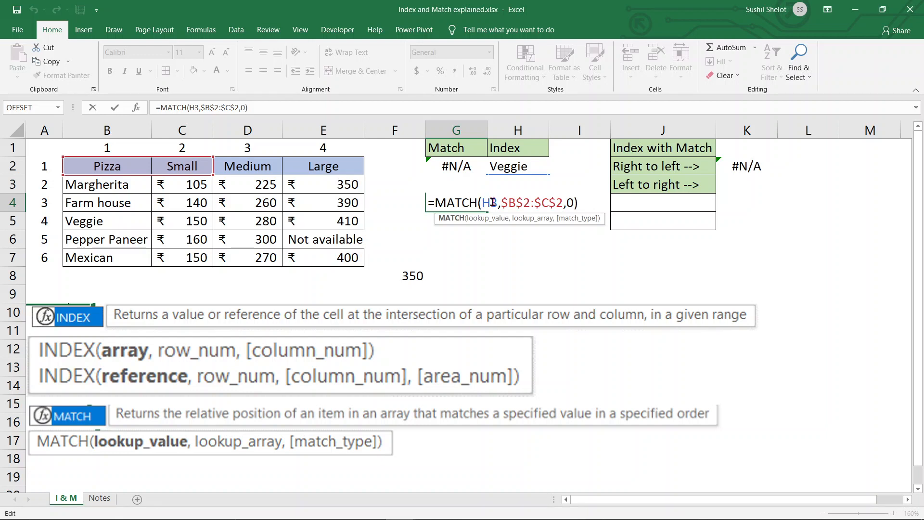
pyautogui.click(483, 203)
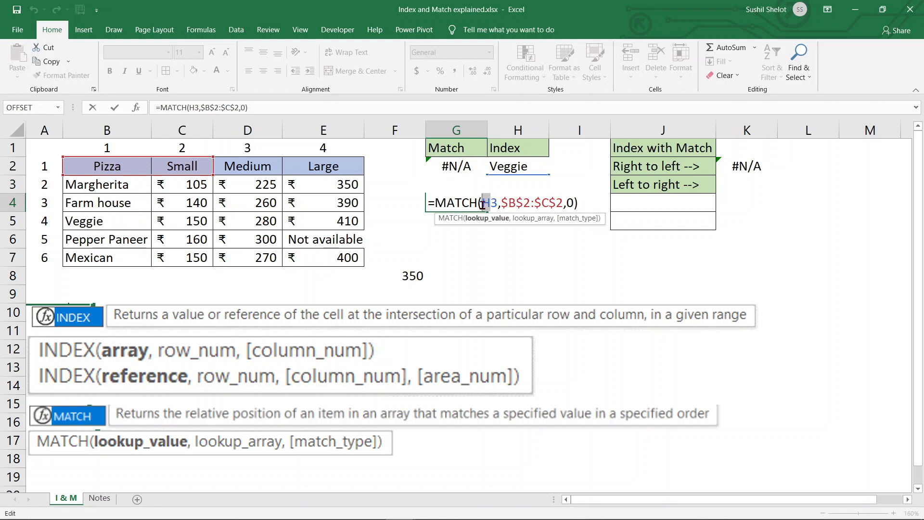
pyautogui.write('C')
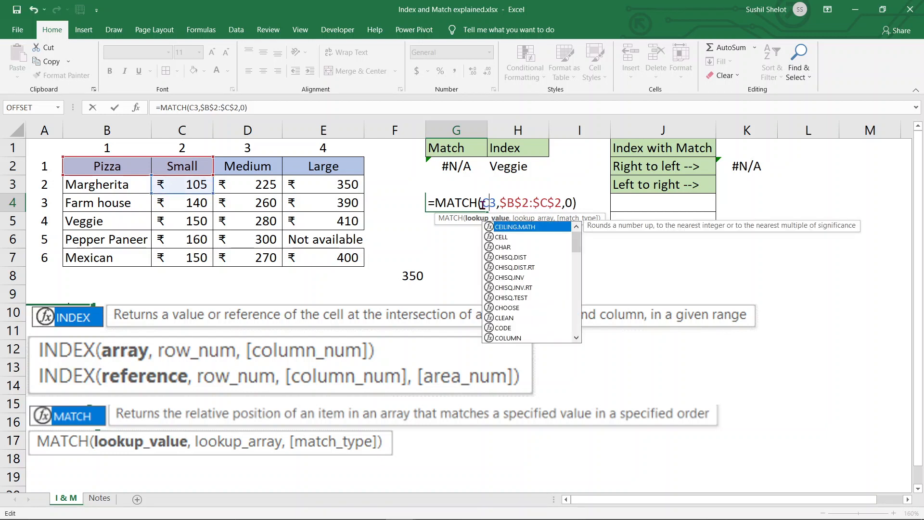
pyautogui.write('2')
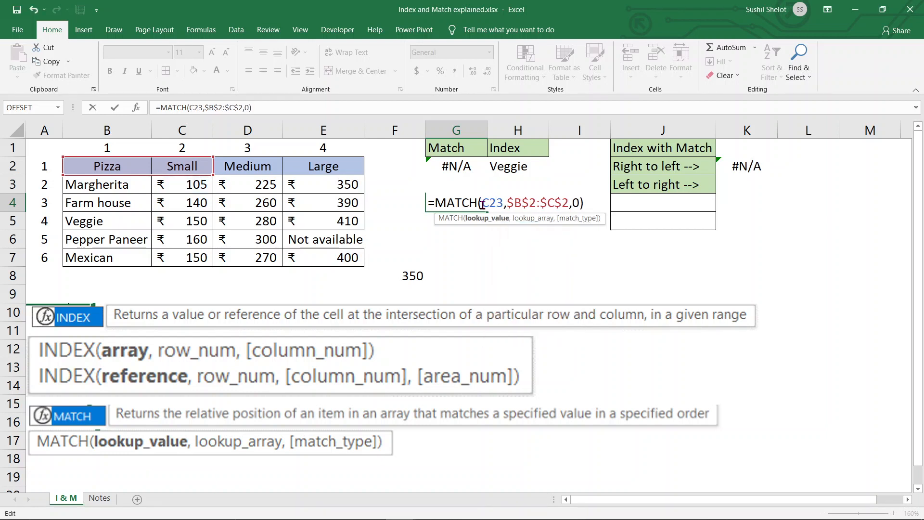
pyautogui.press('Delete')
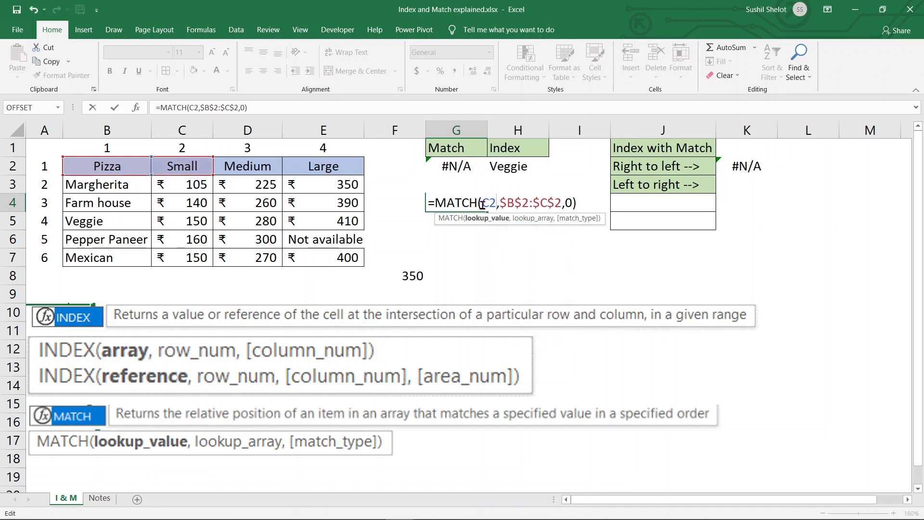
pyautogui.press('Return')
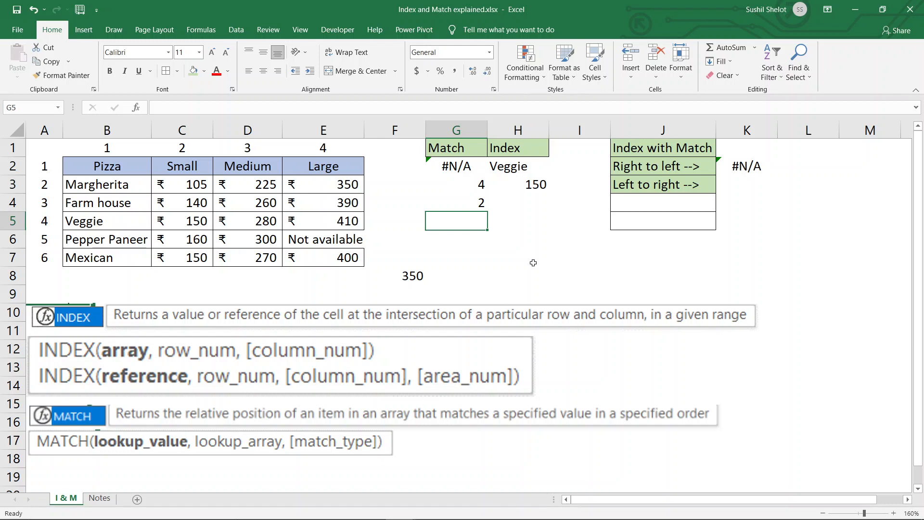
# Enter =ROW(H3) in cell H5 to return the worksheet row number of H3
pyautogui.click(516, 227)
pyautogui.write('=ro')
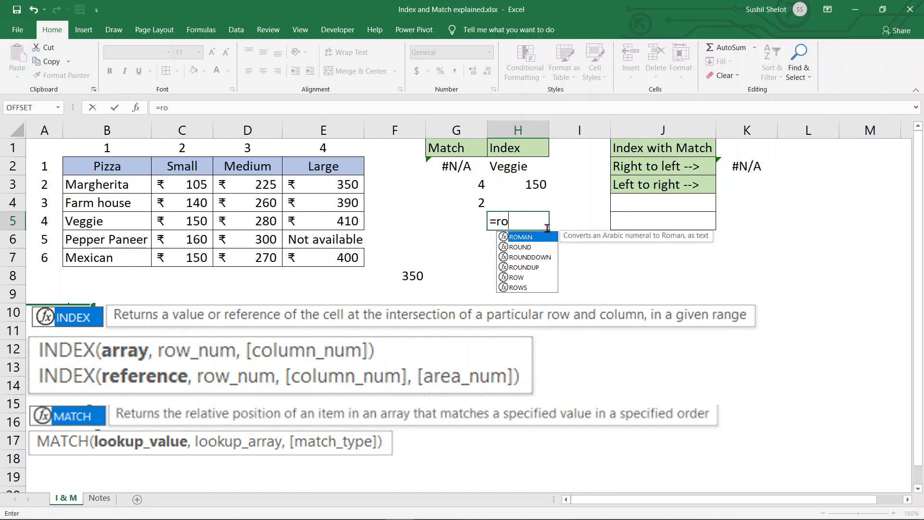
pyautogui.write('w')
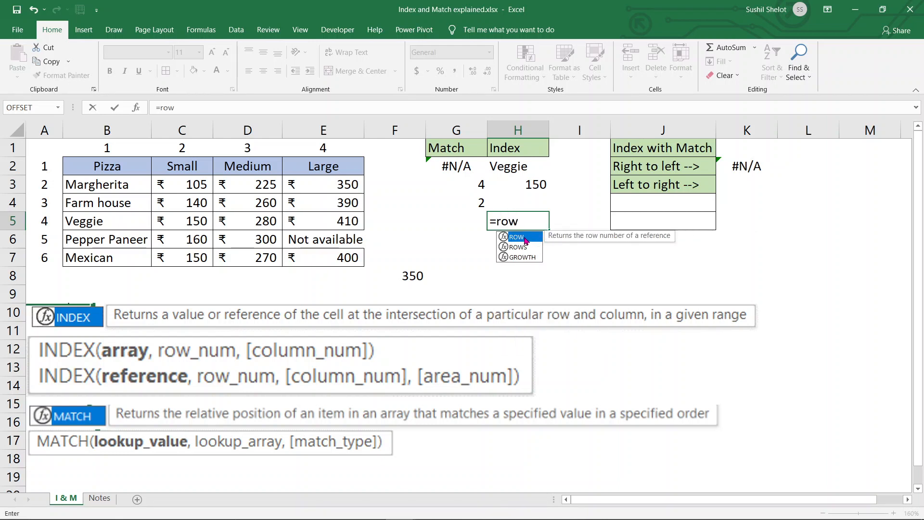
pyautogui.doubleClick(526, 239)
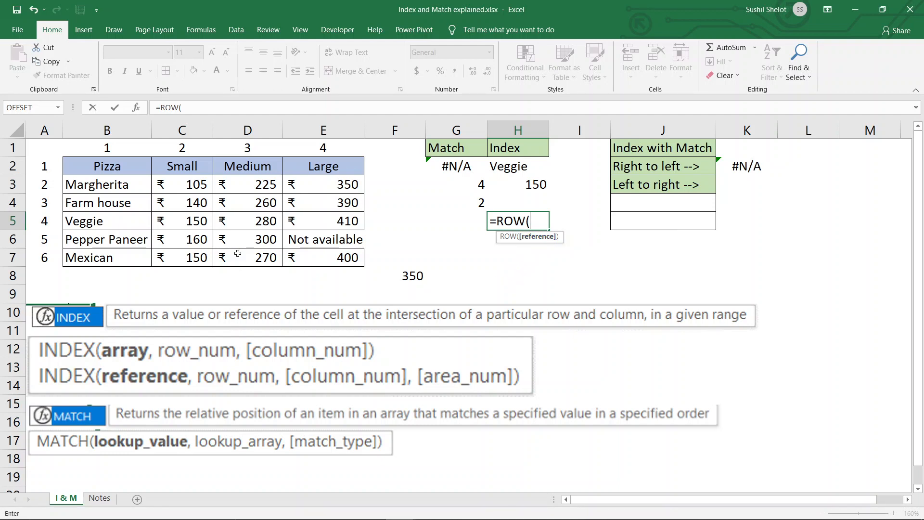
pyautogui.click(504, 186)
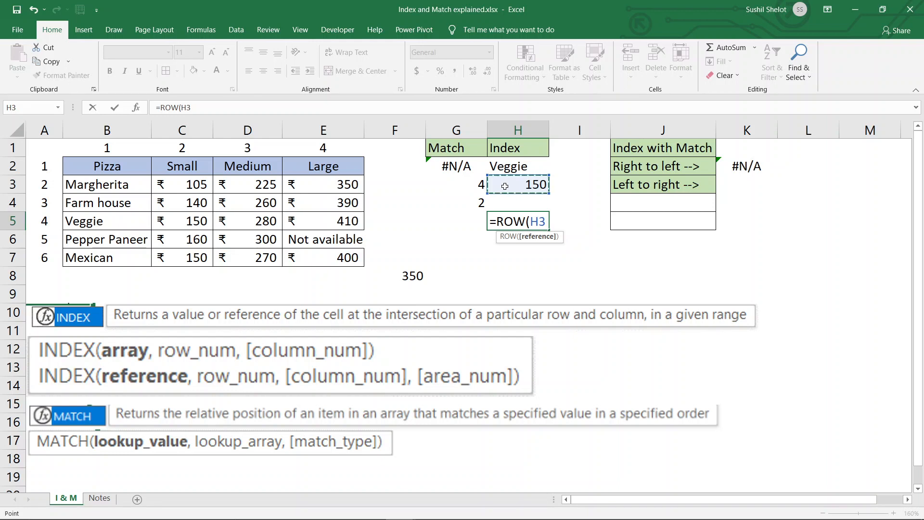
pyautogui.write(')')
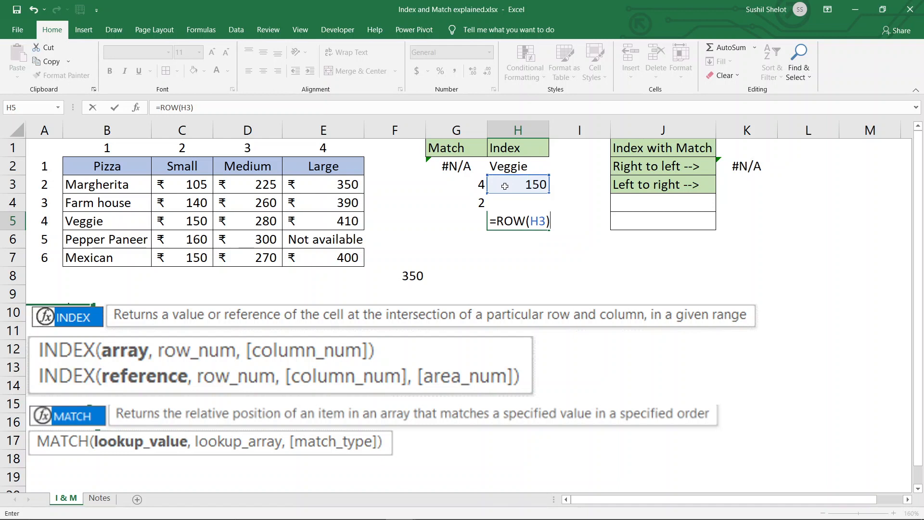
pyautogui.press('Return')
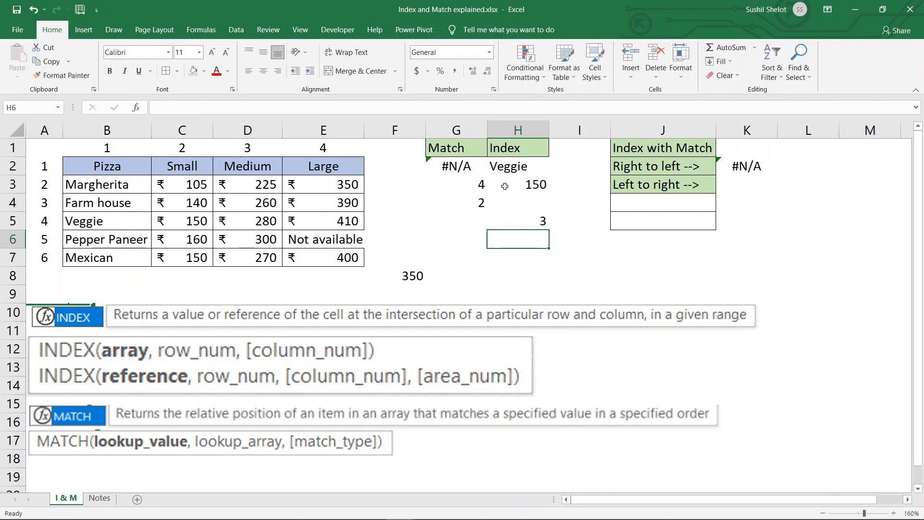
# Compare the ROW formula in H5 with the Small prices and the row and column arguments of the INDEX formula in H3
pyautogui.click(540, 222)
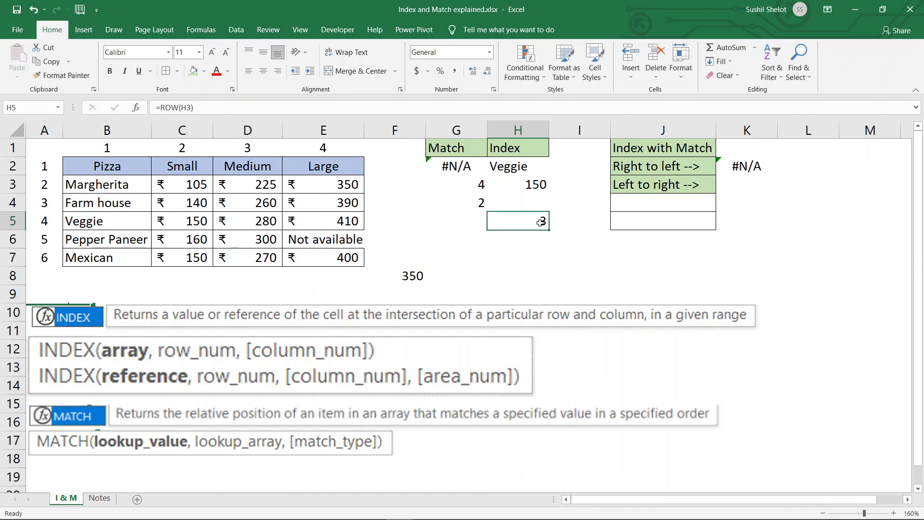
pyautogui.click(200, 184)
pyautogui.moveTo(200, 184); pyautogui.dragTo(195, 220)
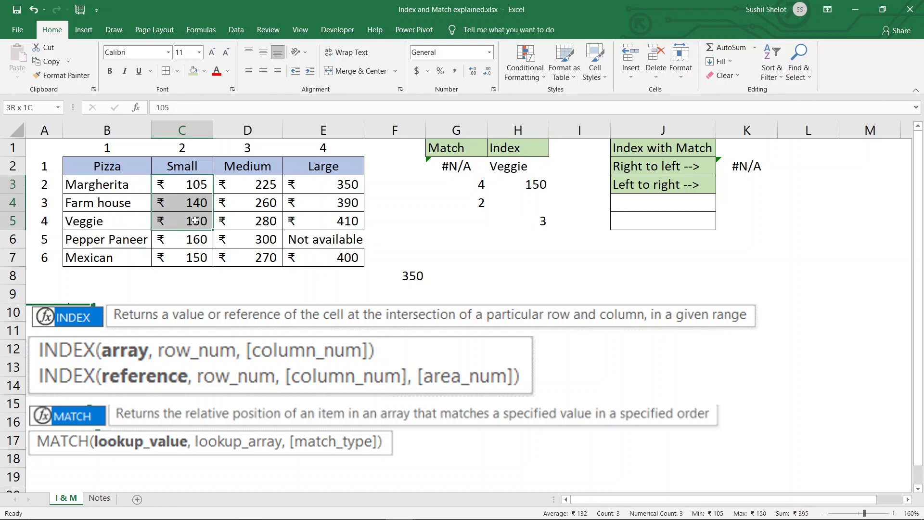
pyautogui.click(535, 222)
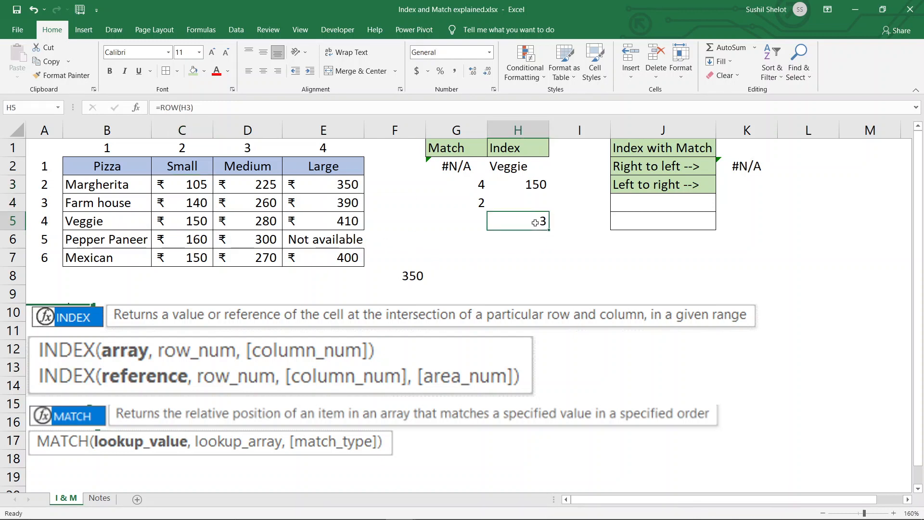
pyautogui.doubleClick(531, 186)
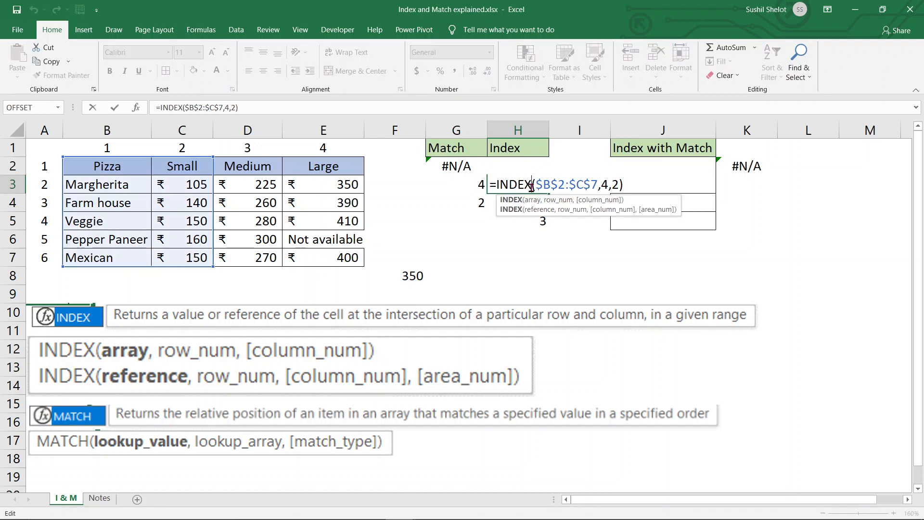
pyautogui.press('Escape')
pyautogui.click(543, 220)
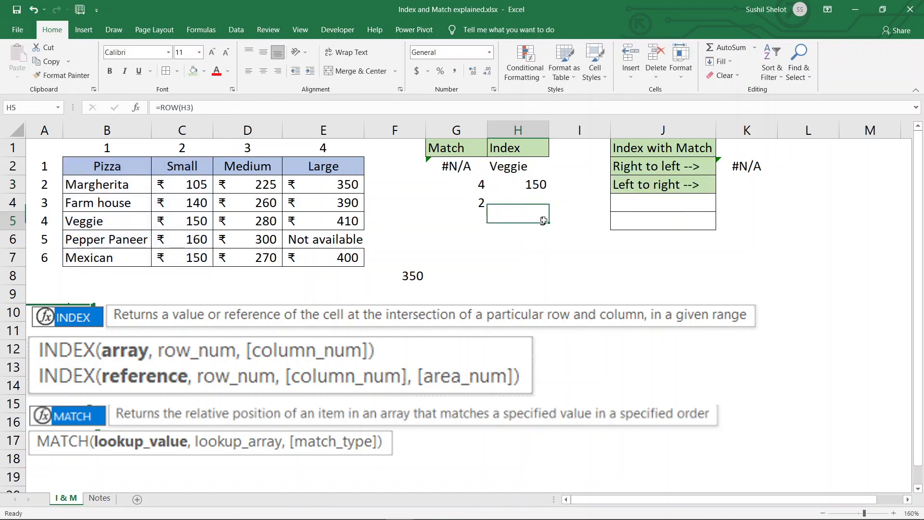
pyautogui.click(197, 217)
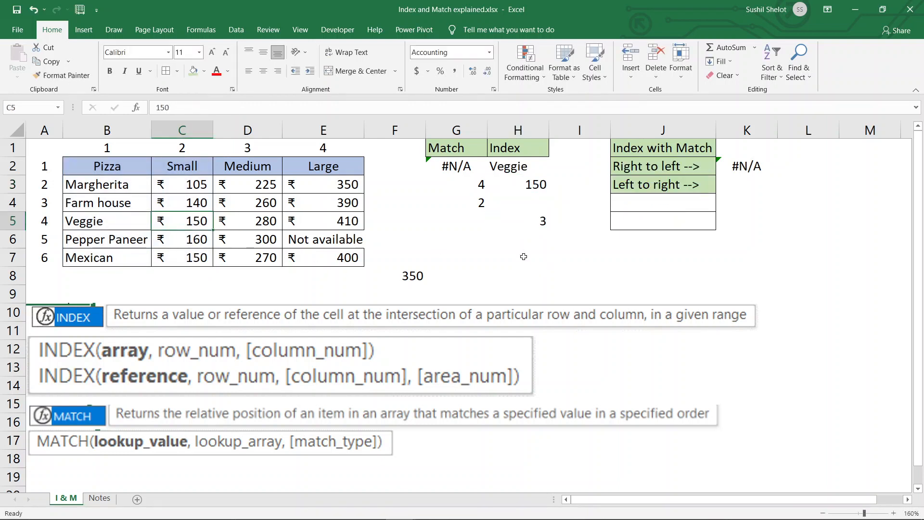
pyautogui.click(533, 188)
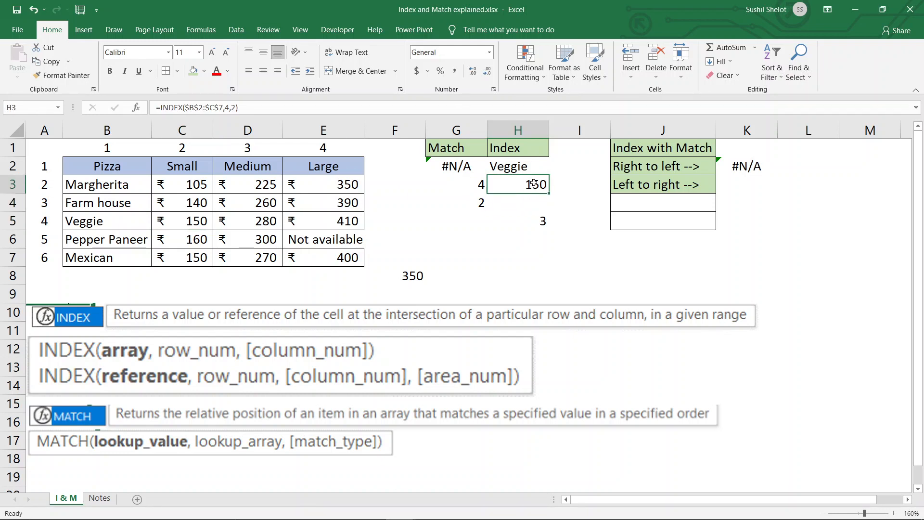
pyautogui.moveTo(225, 111); pyautogui.dragTo(234, 111)
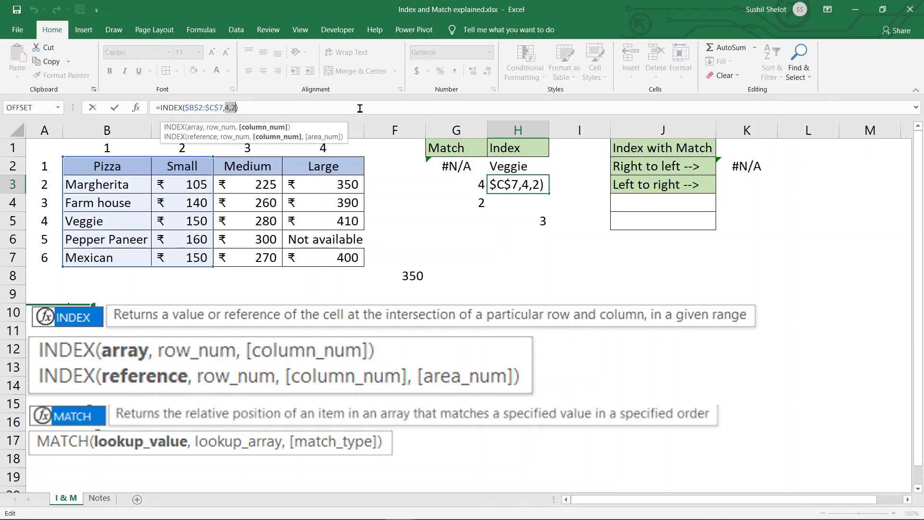
pyautogui.press('Escape')
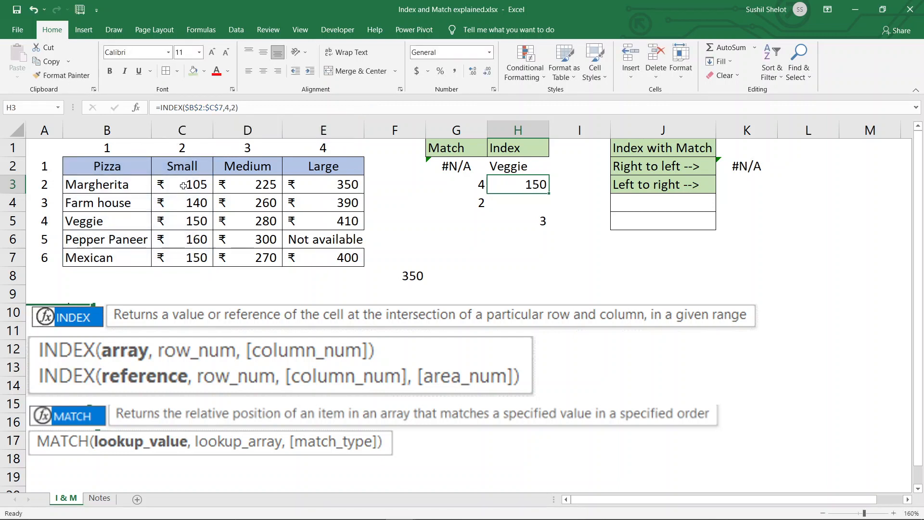
# Fill the price cells C3:E7 with black, and undo the fill
pyautogui.moveTo(182, 184); pyautogui.dragTo(309, 255)
pyautogui.click(203, 71)
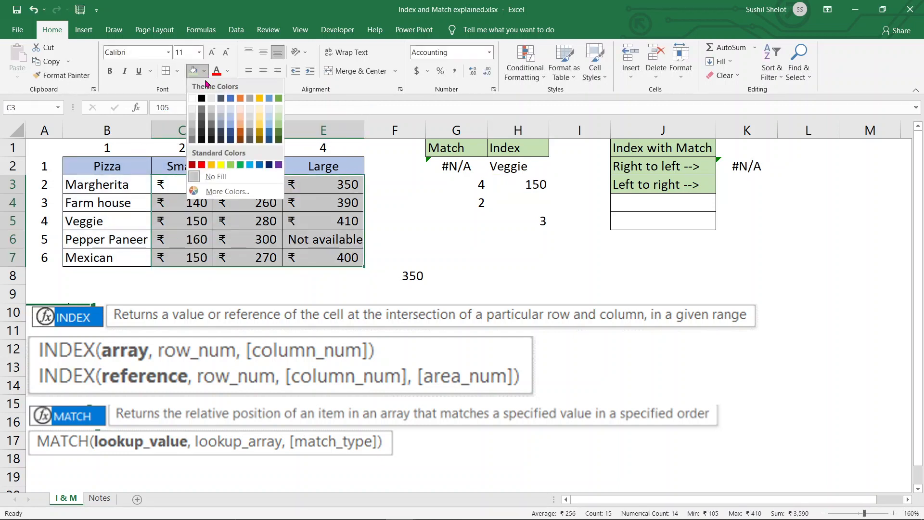
pyautogui.click(201, 99)
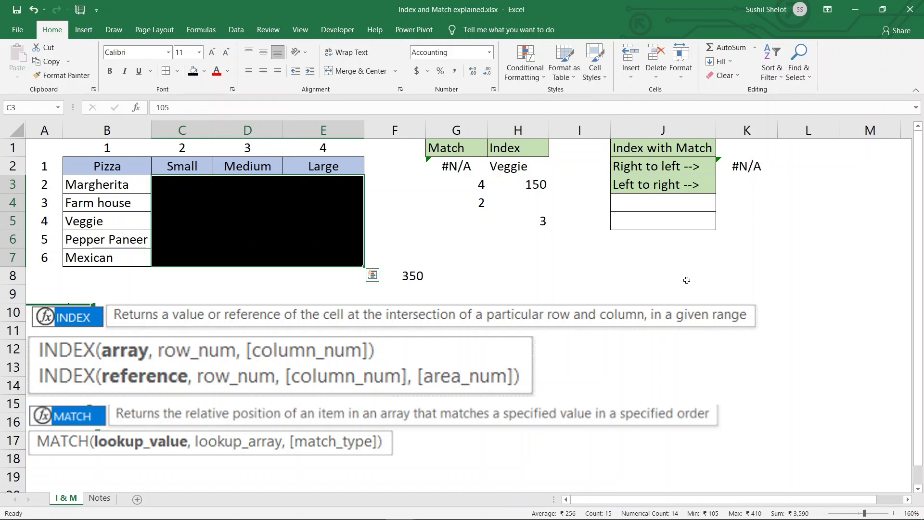
pyautogui.hotkey('ctrl', 'z')
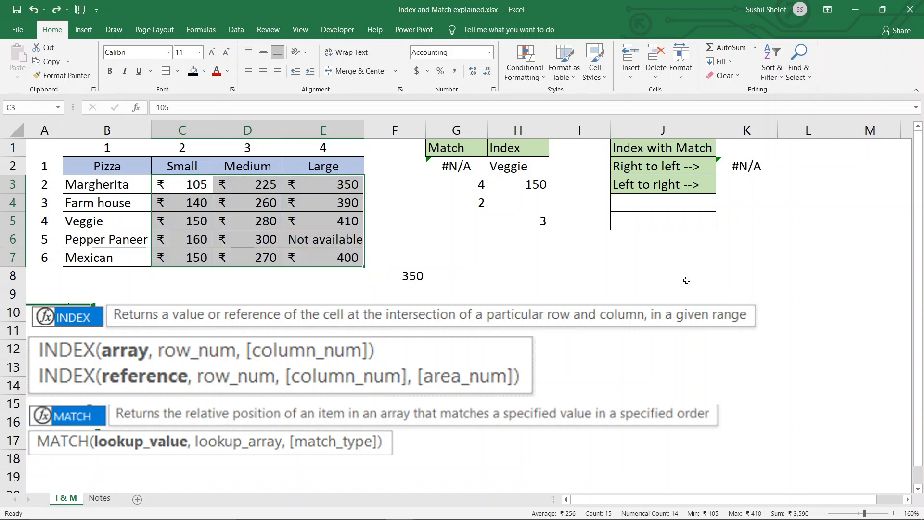
# Clear the ROW formula from cell H5
pyautogui.click(565, 280)
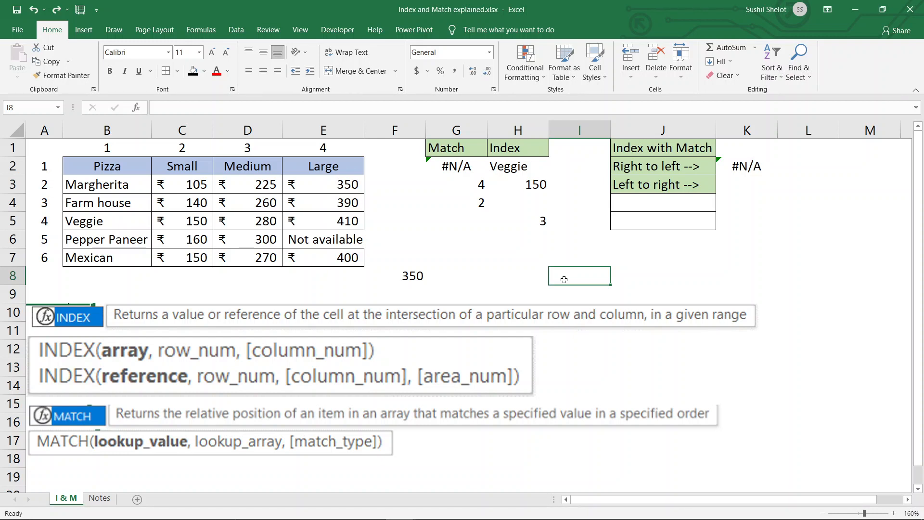
pyautogui.click(539, 225)
pyautogui.press('Delete')
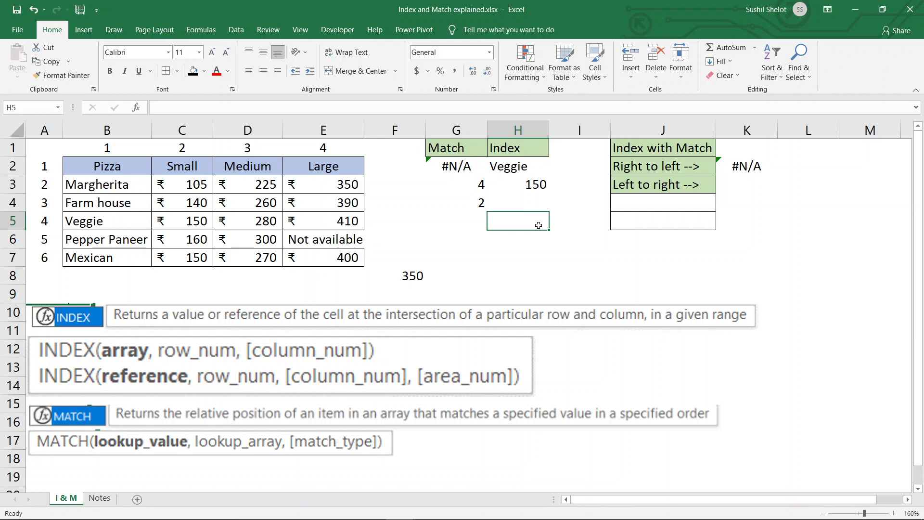
# Start an INDEX formula in cell L2 with the Pizza column $B$2:$B$7 as its absolute array
pyautogui.click(751, 165)
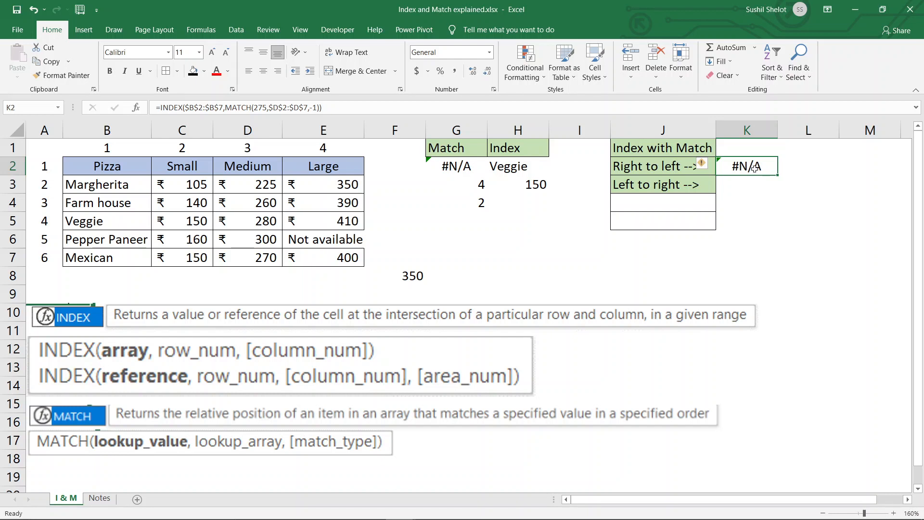
pyautogui.click(787, 168)
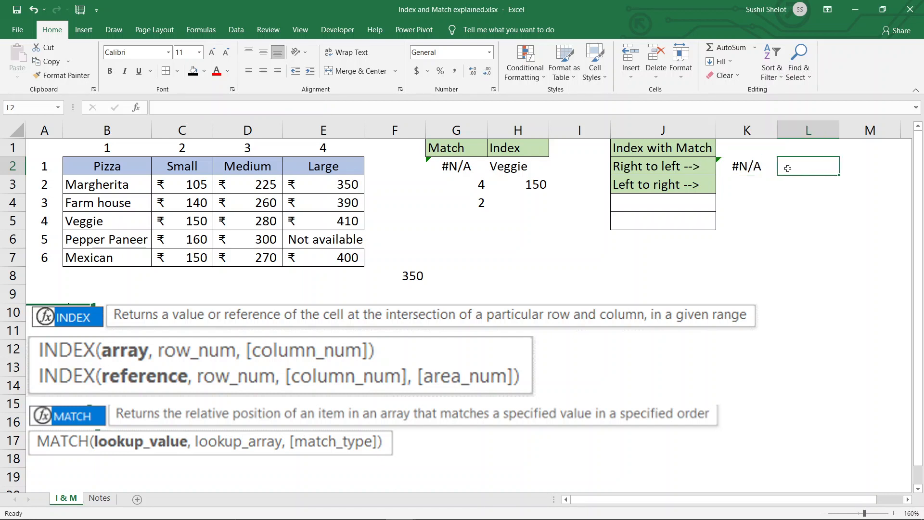
pyautogui.write('=i')
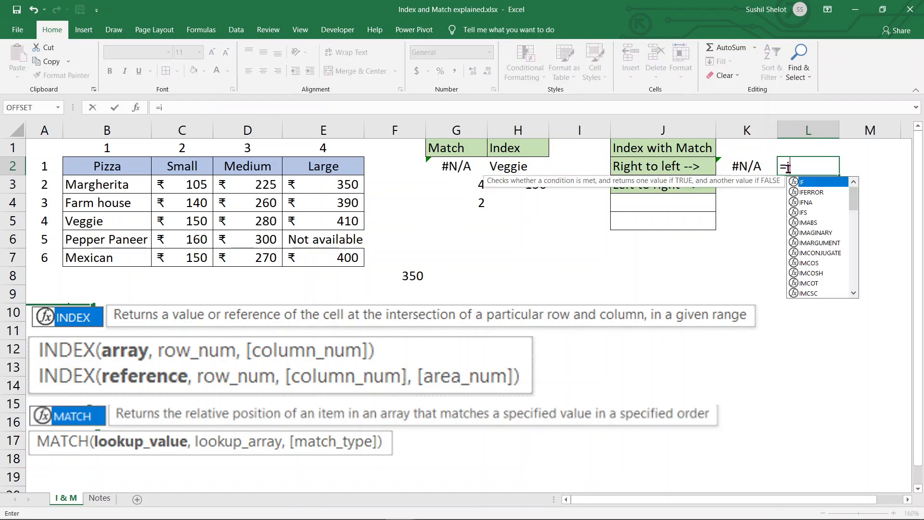
pyautogui.write('ndex')
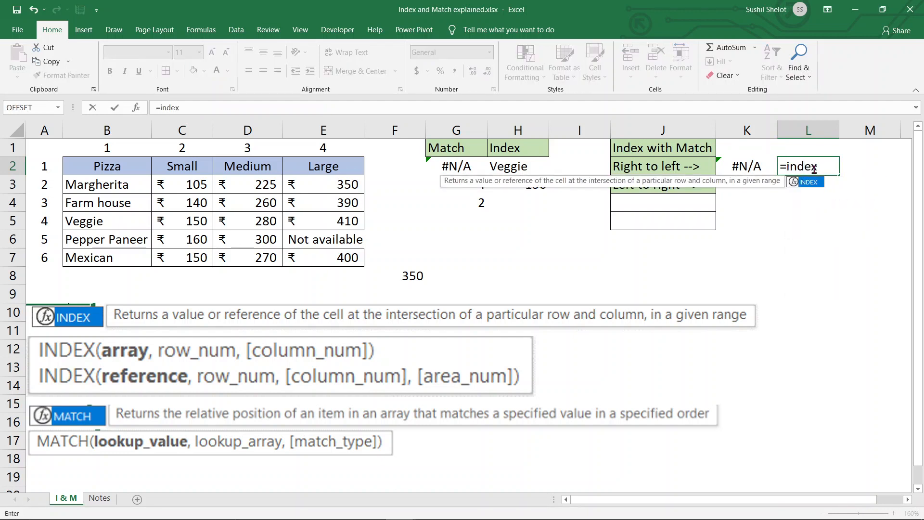
pyautogui.doubleClick(817, 185)
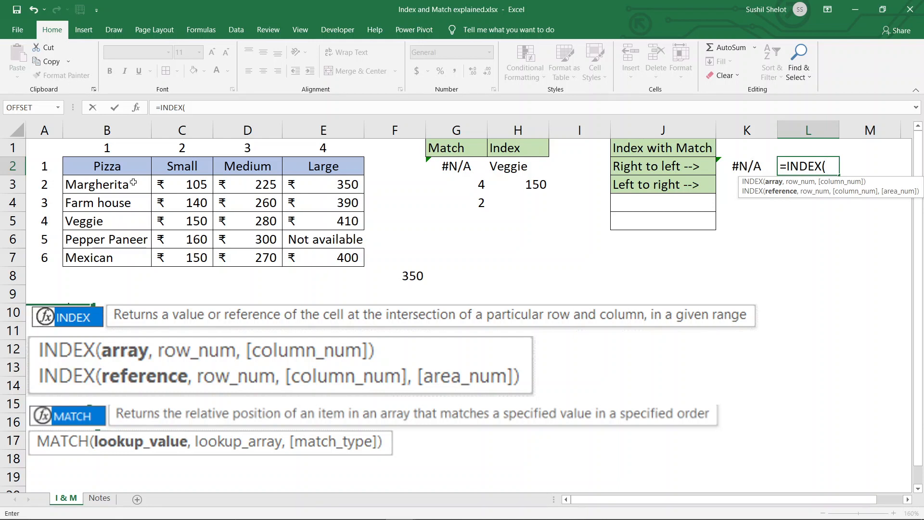
pyautogui.moveTo(133, 183); pyautogui.dragTo(123, 257)
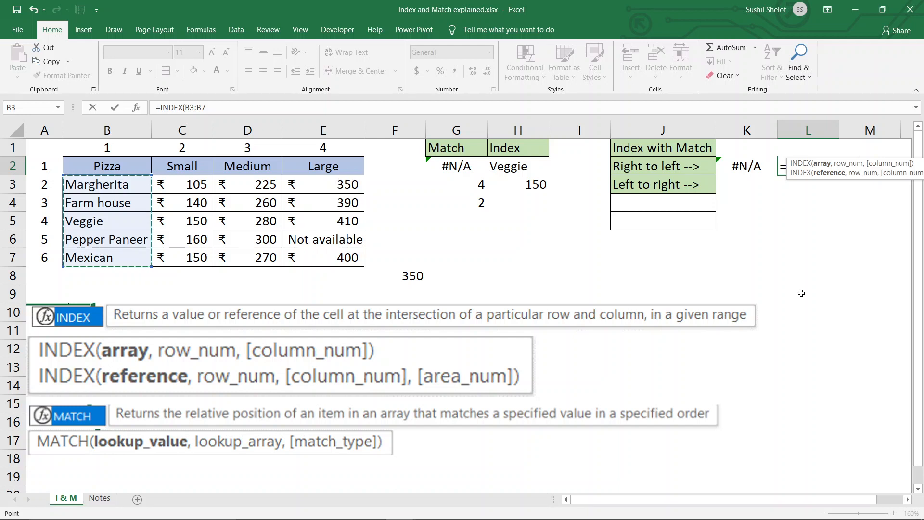
pyautogui.moveTo(118, 166); pyautogui.dragTo(127, 260)
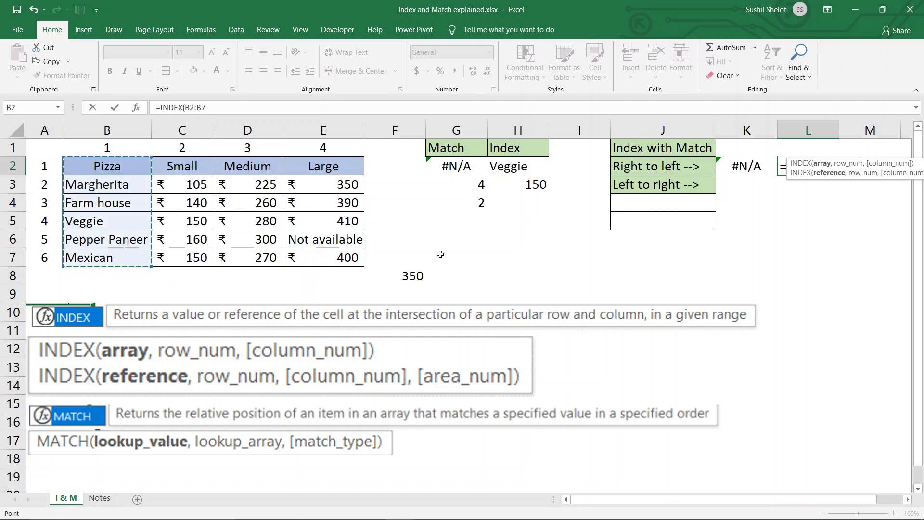
pyautogui.press('F4')
pyautogui.write(',')
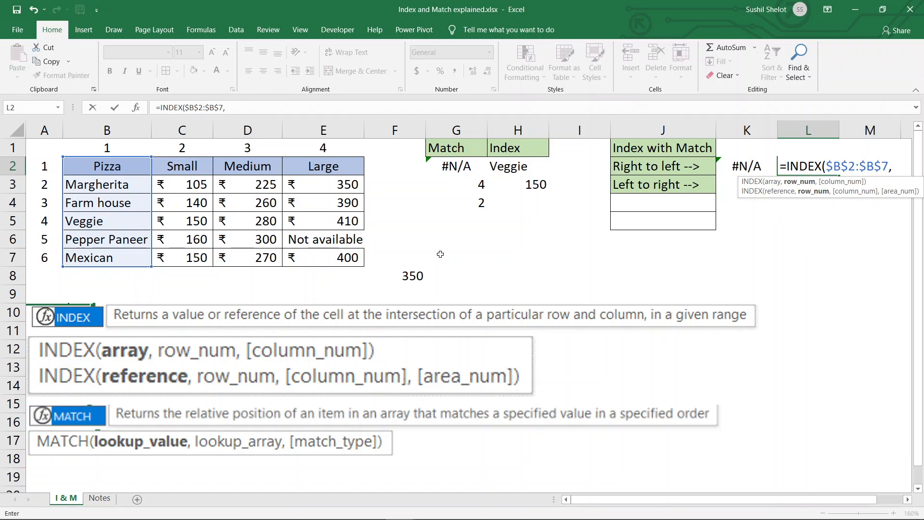
# Complete the L2 formula with MATCH(275,$D$3:$D$7,0) as the row number, looking up 275 in the Medium prices with exact match
pyautogui.write('Match')
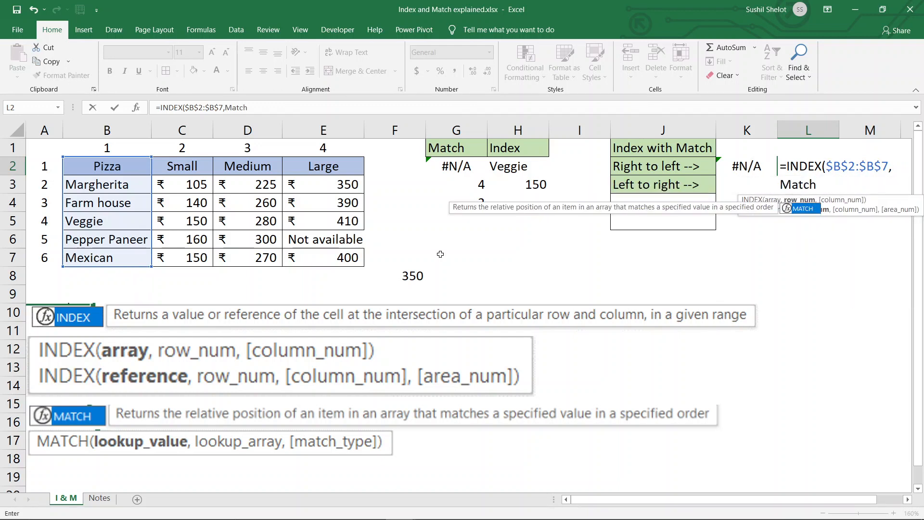
pyautogui.write('(')
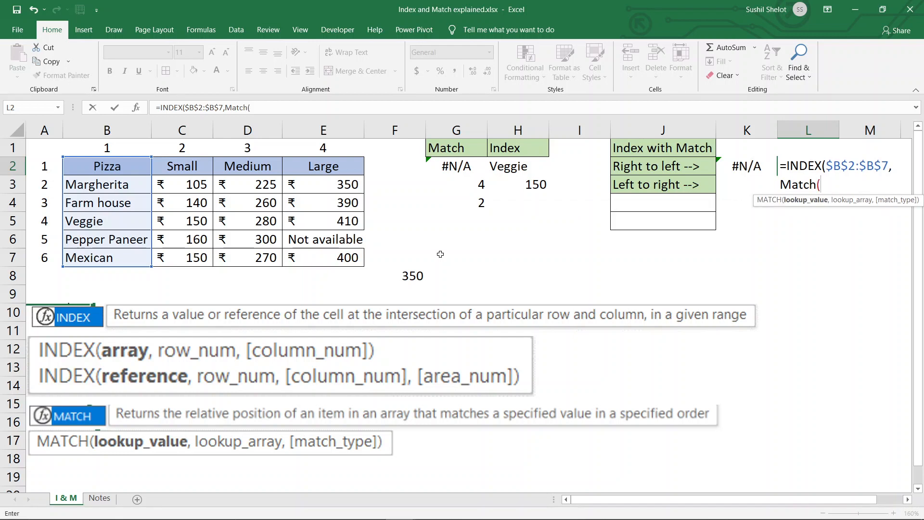
pyautogui.write('275')
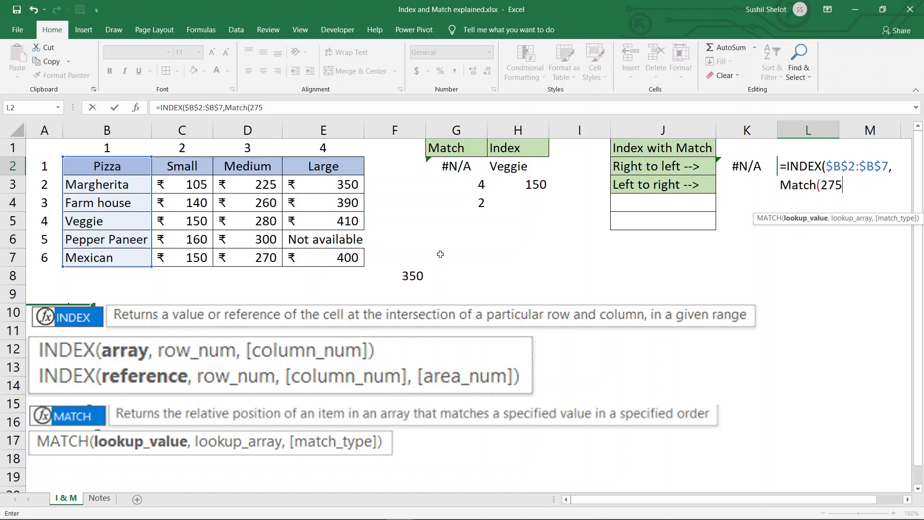
pyautogui.write(',')
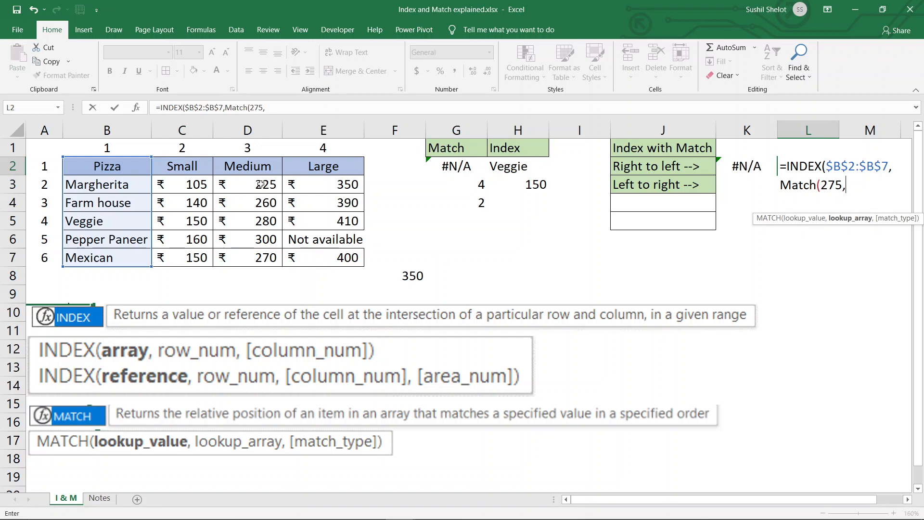
pyautogui.moveTo(256, 184); pyautogui.dragTo(257, 261)
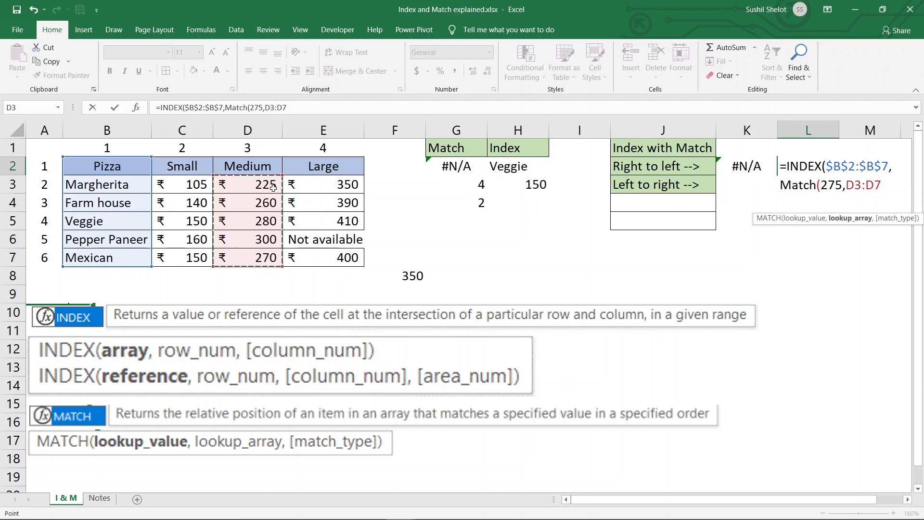
pyautogui.press('F4')
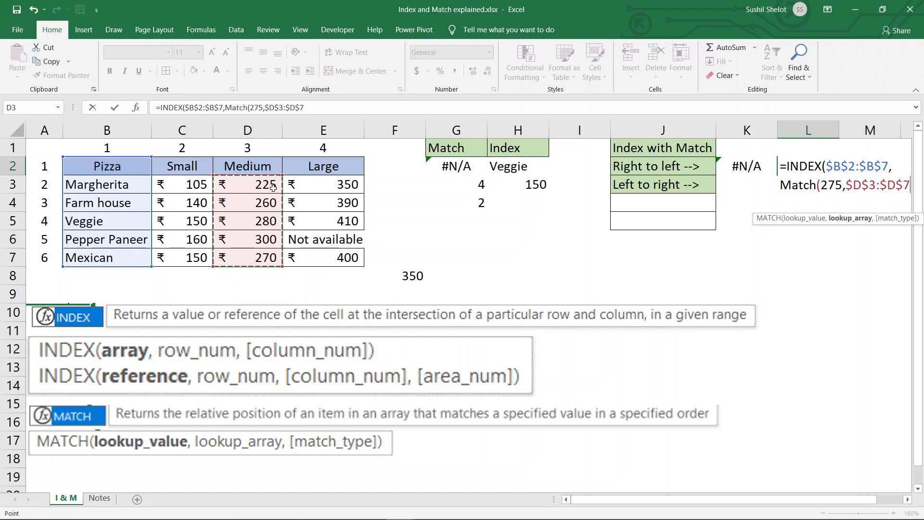
pyautogui.write(',')
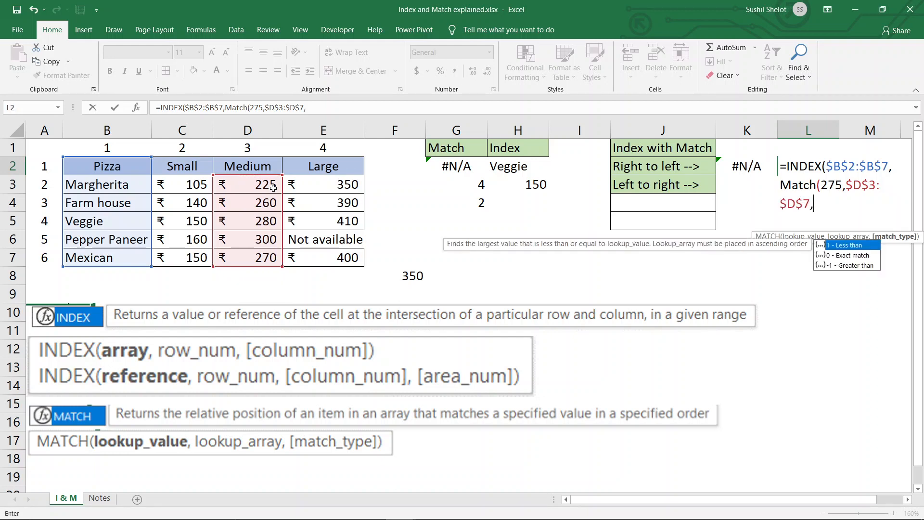
pyautogui.write('0')
pyautogui.write('))')
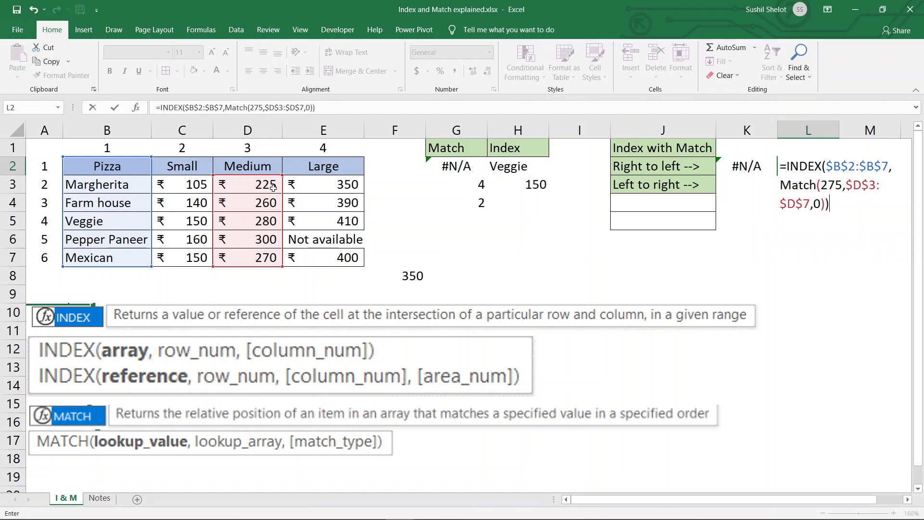
pyautogui.press('Return')
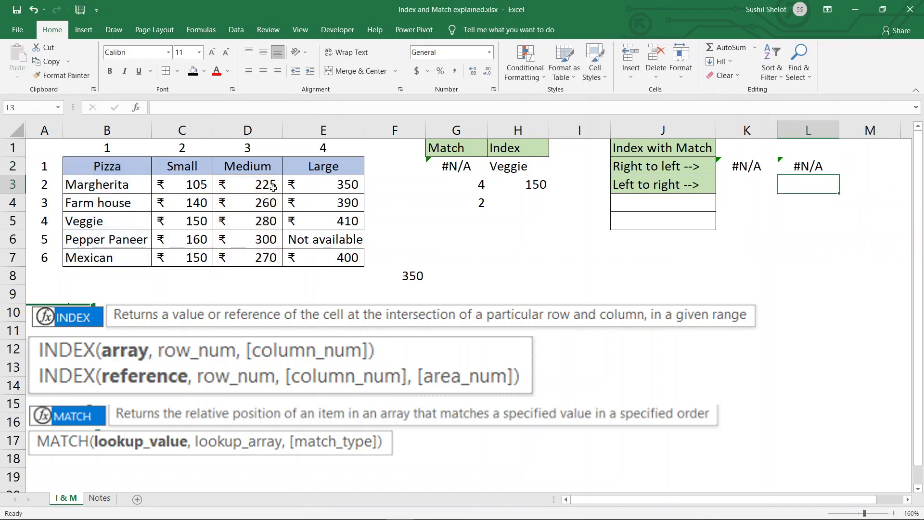
# Extend the MATCH lookup array in the L2 formula to $D$2:$D$7 so it includes the Medium header
pyautogui.click(800, 167)
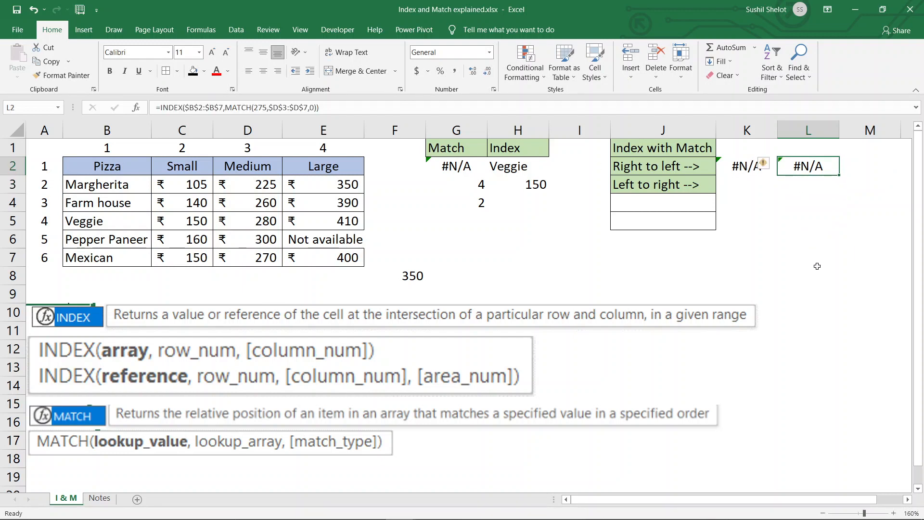
pyautogui.doubleClick(820, 168)
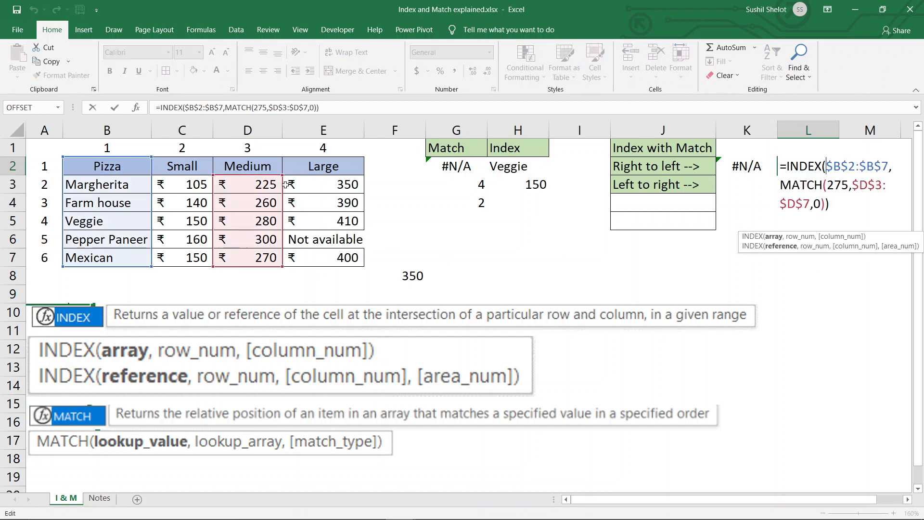
pyautogui.moveTo(282, 173); pyautogui.dragTo(282, 159)
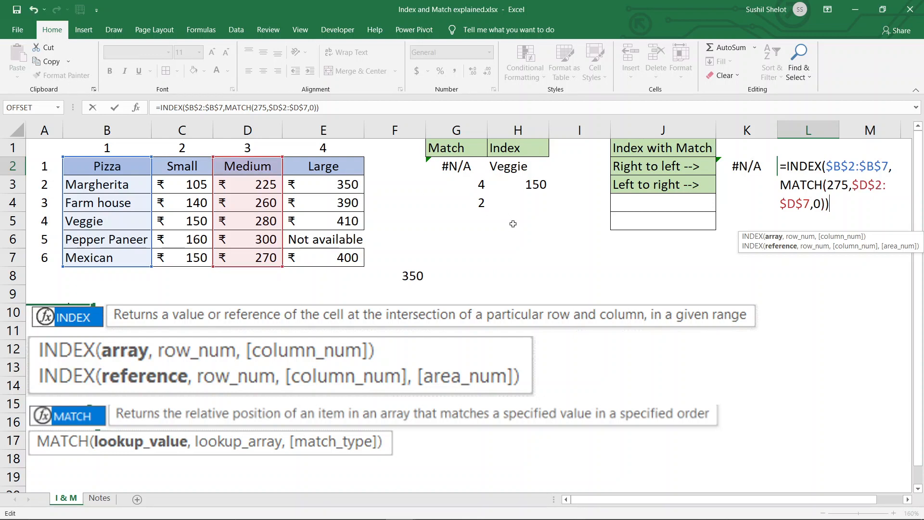
pyautogui.press('Return')
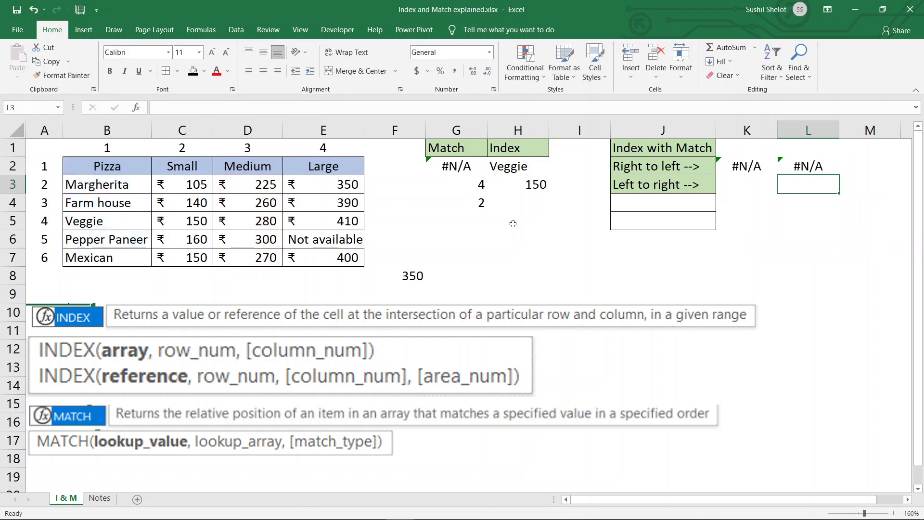
# Change the MATCH lookup value in the L2 formula to 280
pyautogui.doubleClick(795, 166)
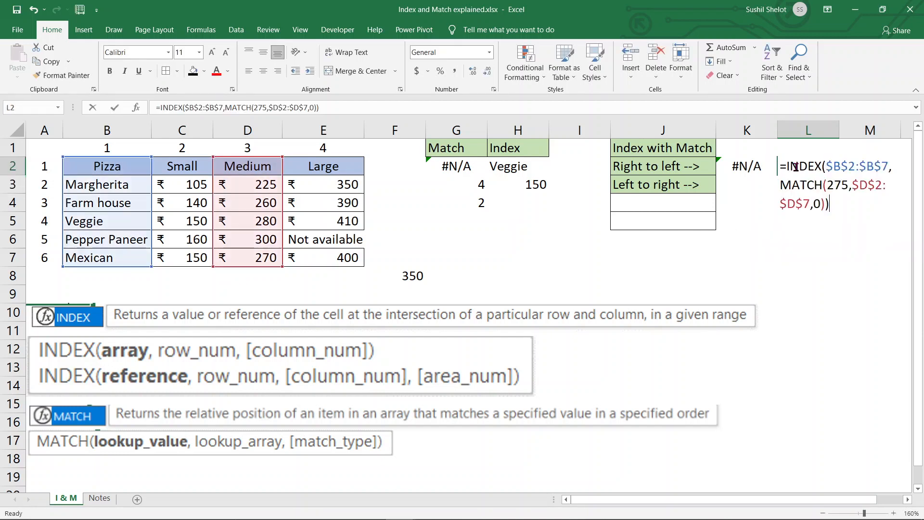
pyautogui.doubleClick(816, 204)
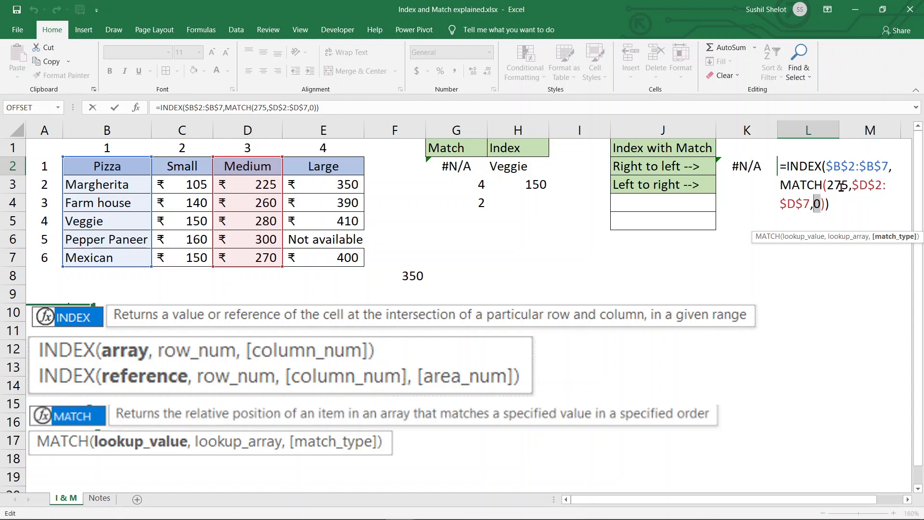
pyautogui.moveTo(845, 185); pyautogui.dragTo(834, 185)
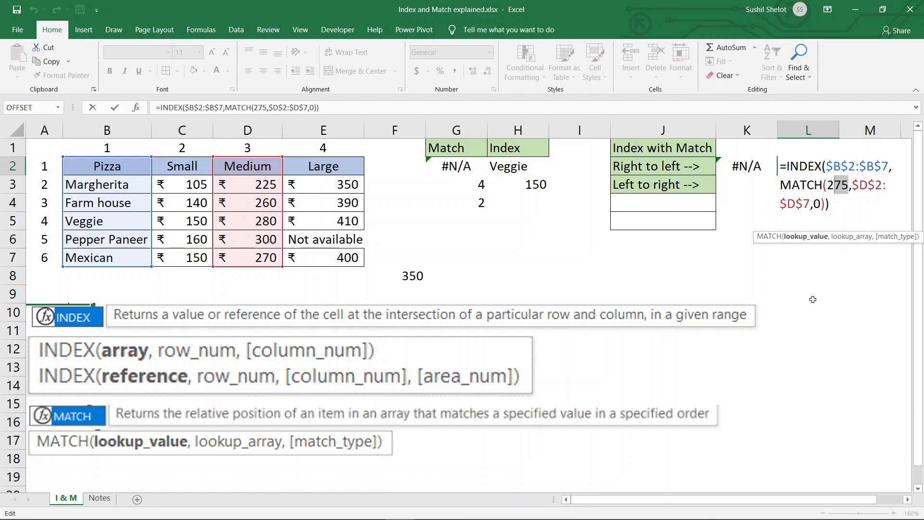
pyautogui.write('80')
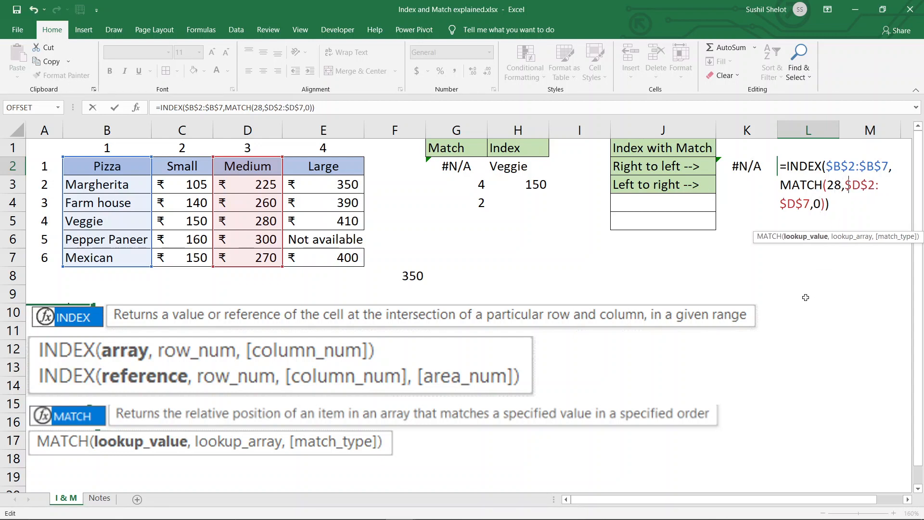
pyautogui.press('Return')
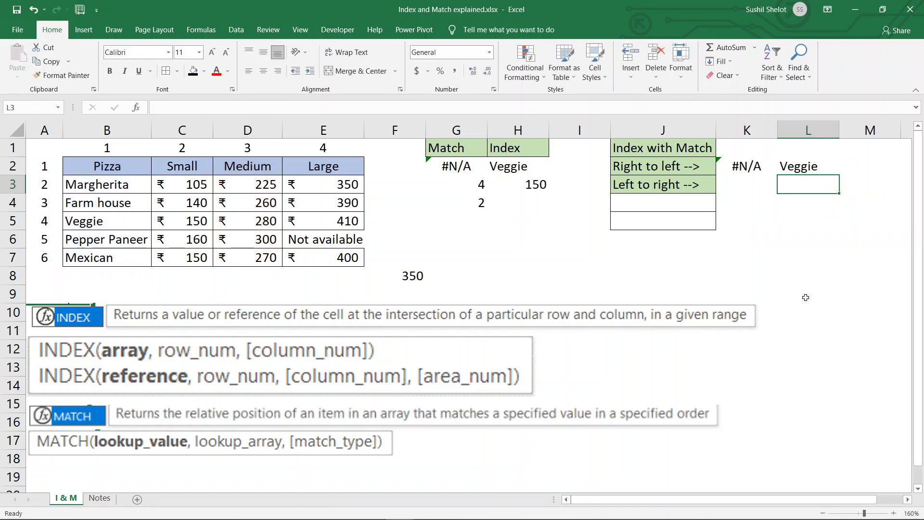
# Review the INDEX and MATCH arguments of the formula in cell L2
pyautogui.click(799, 166)
pyautogui.doubleClick(799, 166)
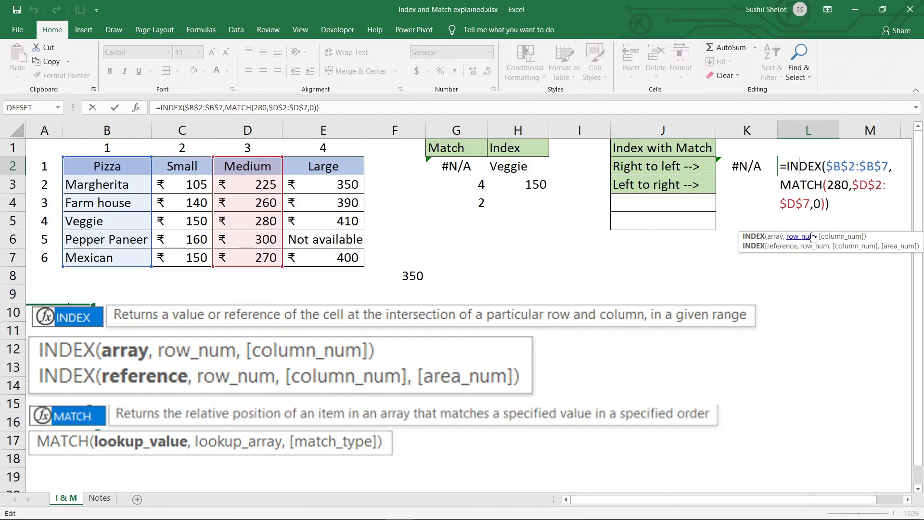
pyautogui.press('Return')
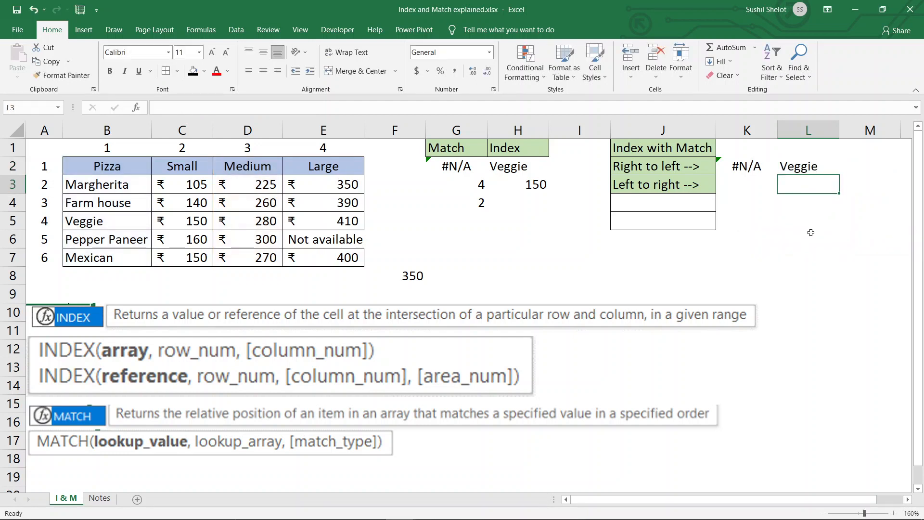
# Change the MATCH lookup value in the L2 formula to 275
pyautogui.click(819, 168)
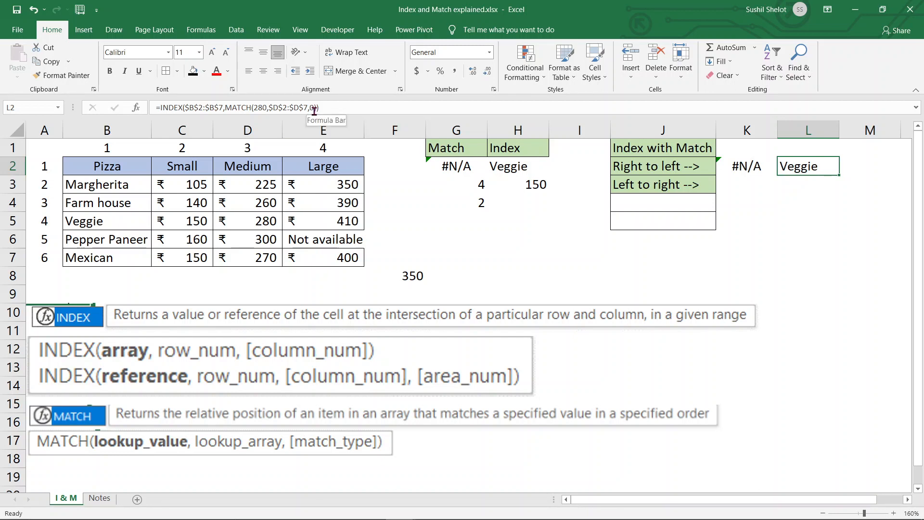
pyautogui.click(267, 107)
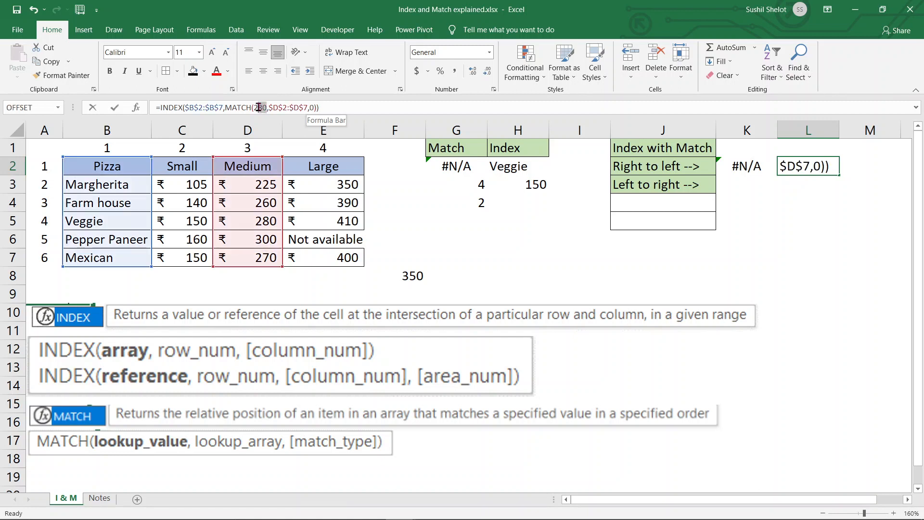
pyautogui.click(258, 107)
pyautogui.doubleClick(258, 107)
pyautogui.write('275')
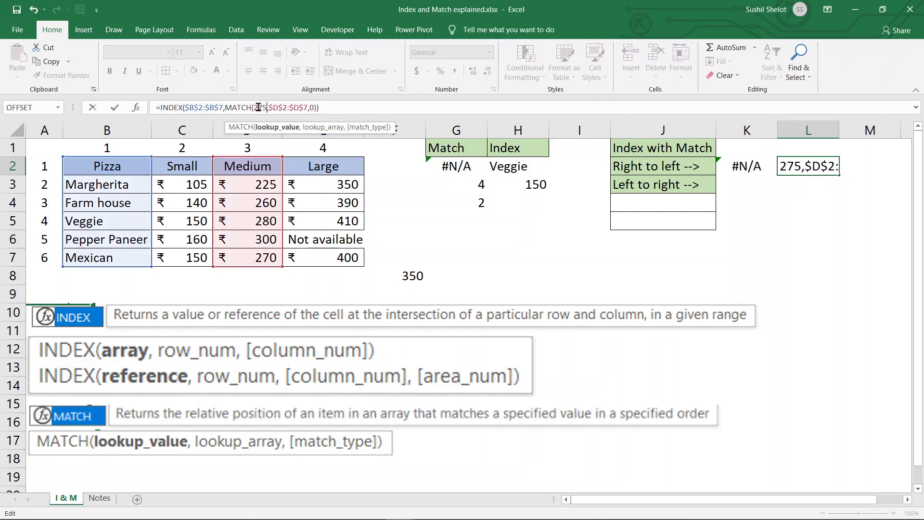
pyautogui.press('Return')
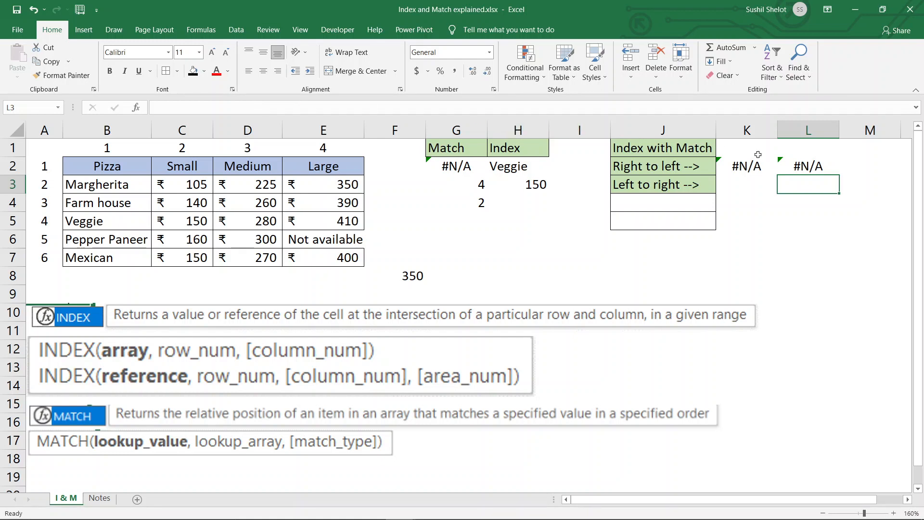
# Set the match type of MATCH in the L2 formula to 1 (Less than)
pyautogui.click(793, 161)
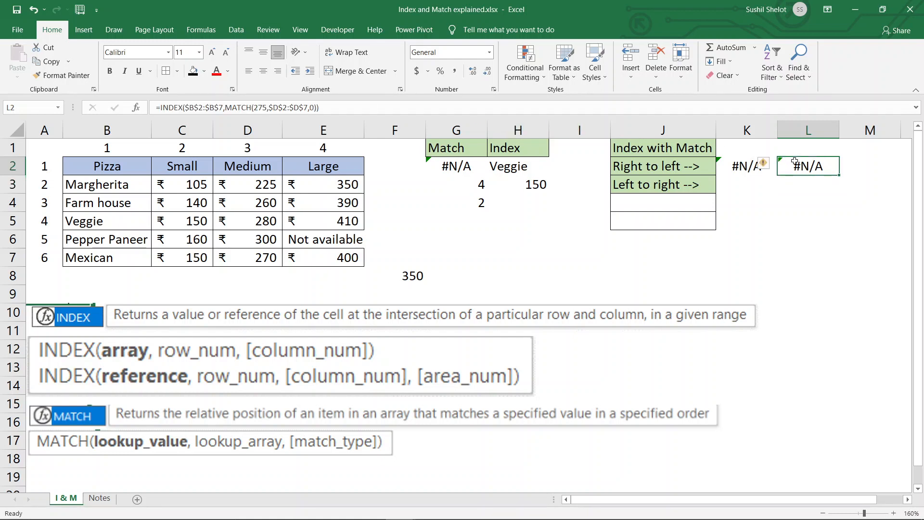
pyautogui.doubleClick(312, 108)
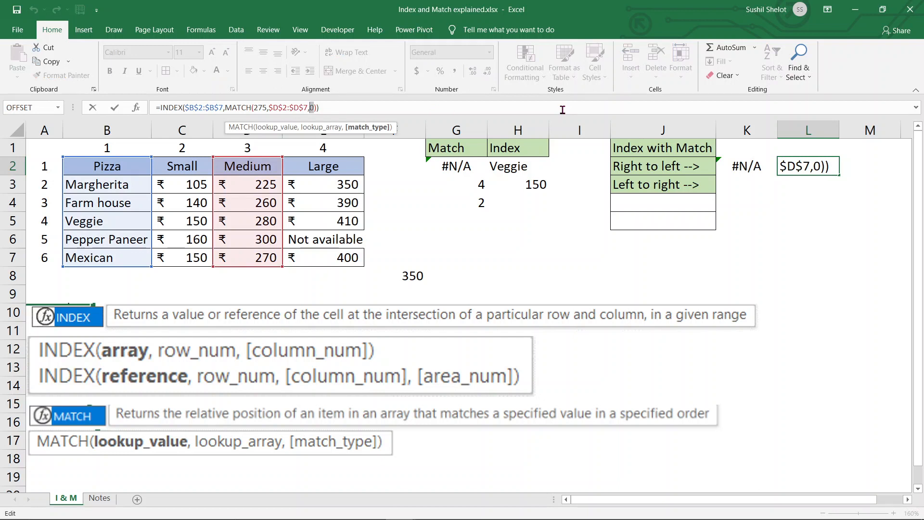
pyautogui.write('1')
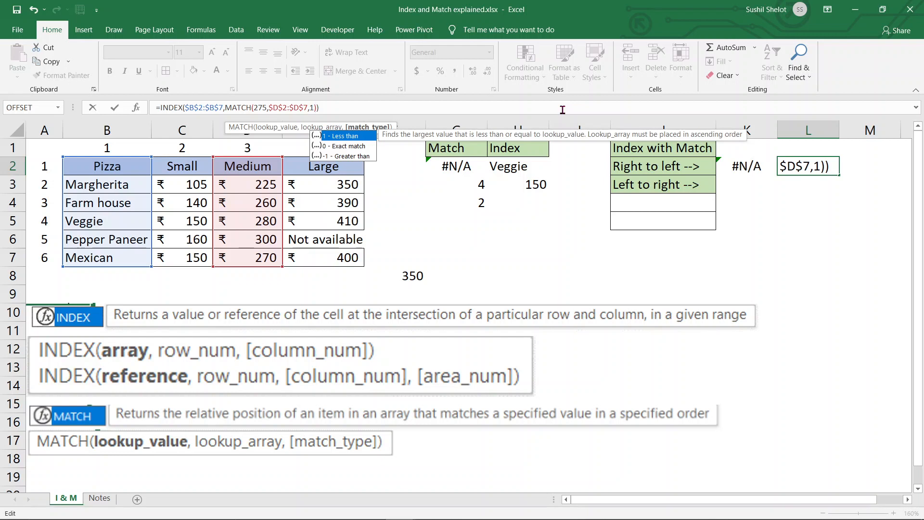
pyautogui.press('Return')
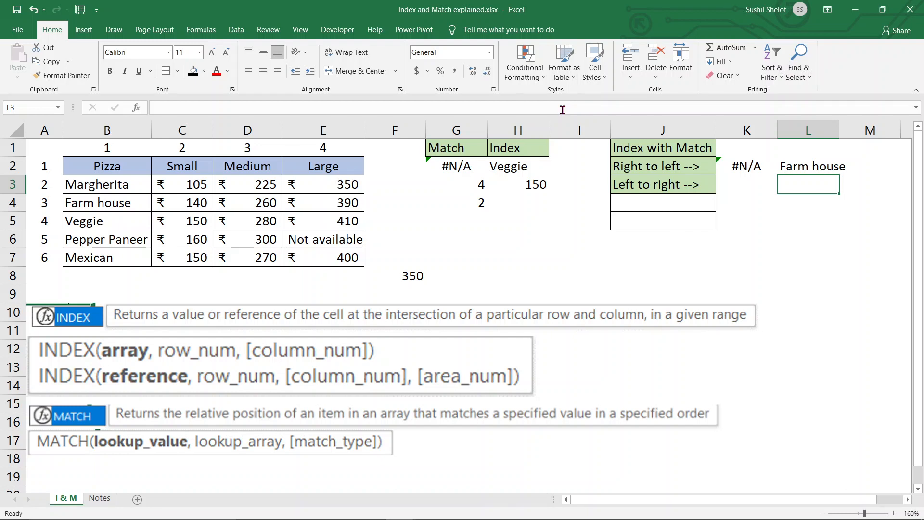
# Sort the Medium price column D from smallest to largest, expanding the selection to the adjacent data
pyautogui.doubleClick(804, 166)
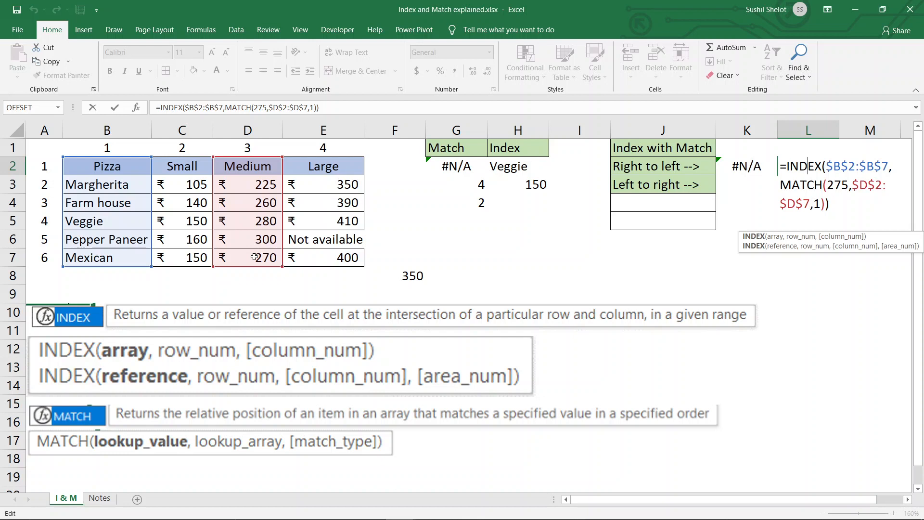
pyautogui.press('Return')
pyautogui.click(249, 130)
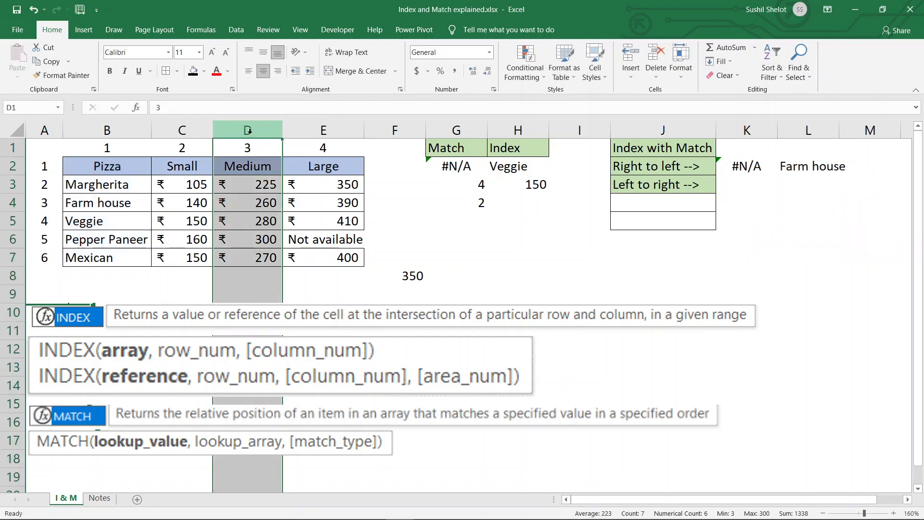
pyautogui.click(768, 69)
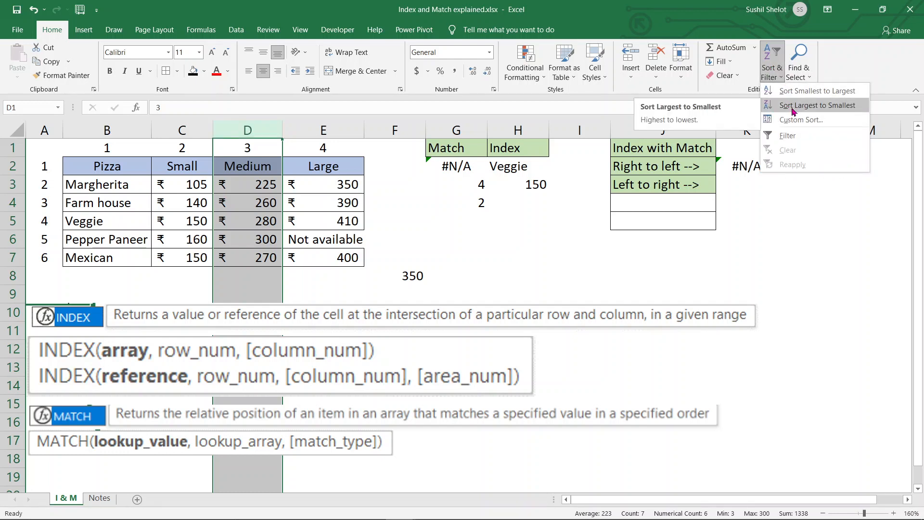
pyautogui.click(801, 93)
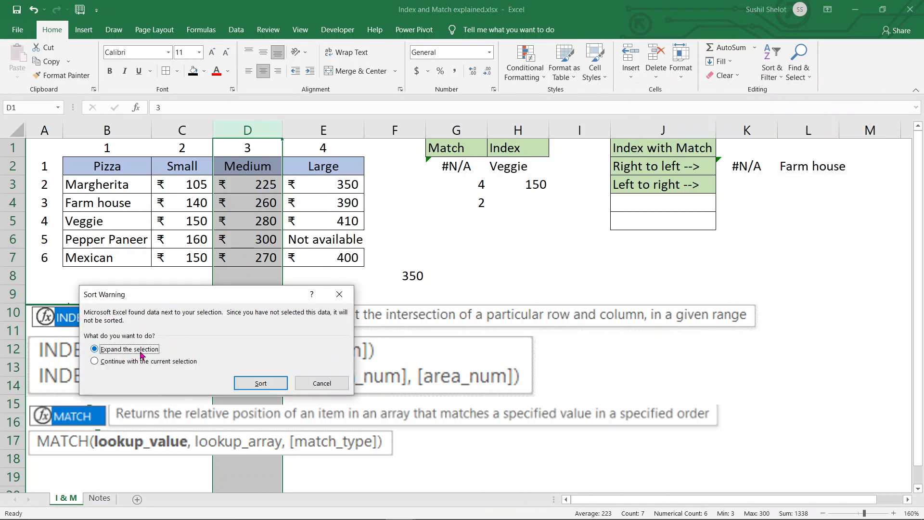
pyautogui.click(260, 383)
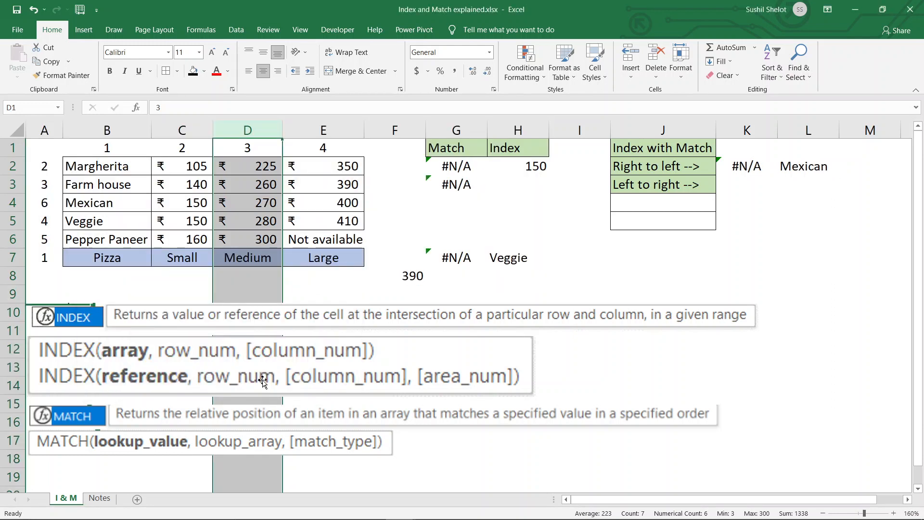
# Compare the pizza and Medium price in row 4 with the result in L2, and undo the smallest-to-largest sort
pyautogui.click(256, 208)
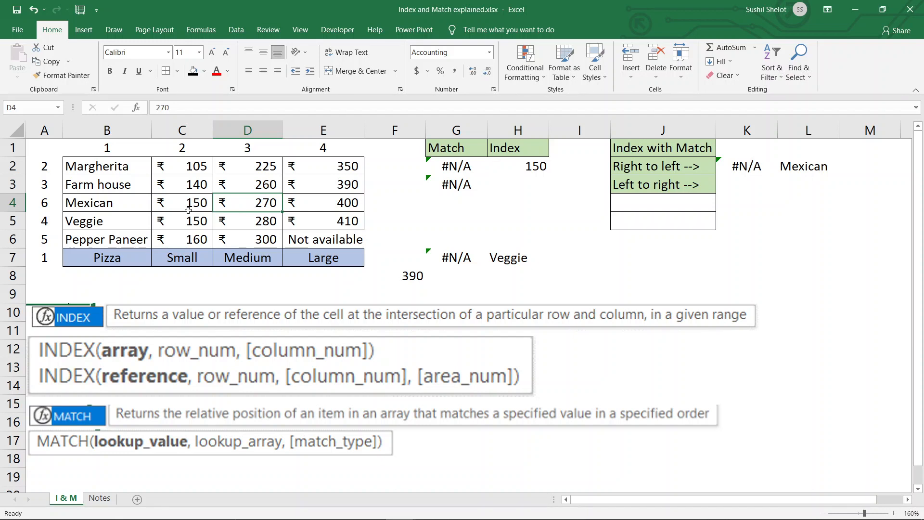
pyautogui.click(102, 206)
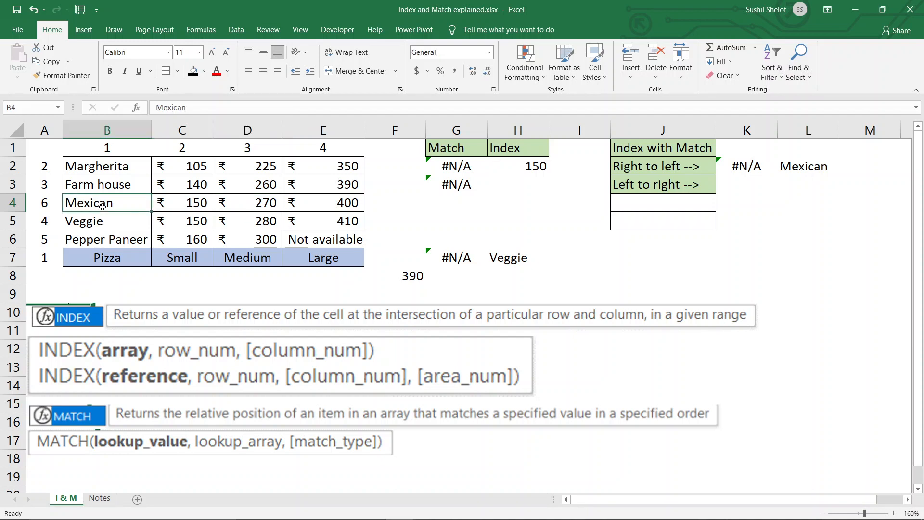
pyautogui.click(801, 170)
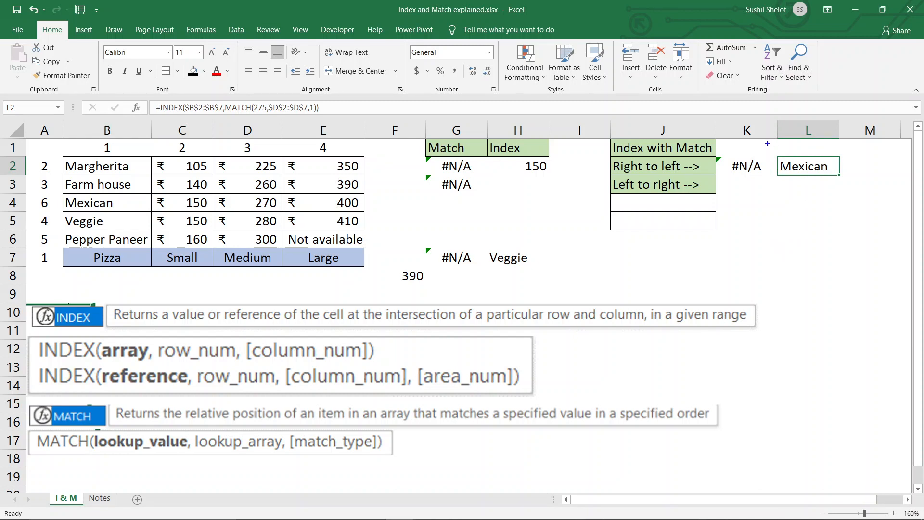
pyautogui.moveTo(769, 149); pyautogui.dragTo(852, 188)
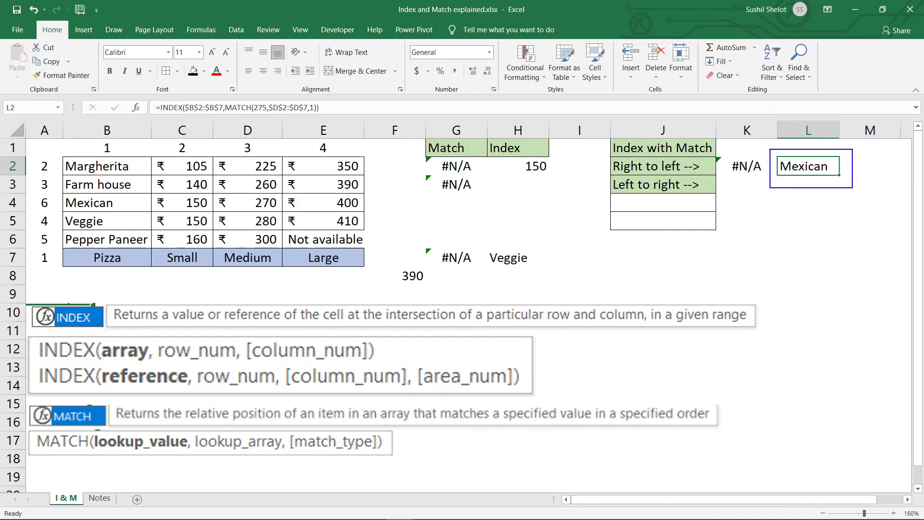
pyautogui.moveTo(213, 194); pyautogui.dragTo(286, 217)
pyautogui.press('Escape')
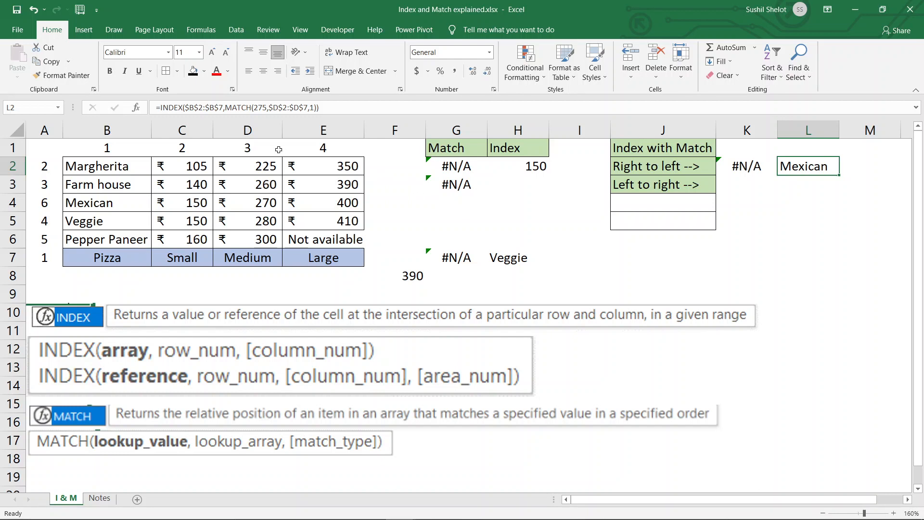
pyautogui.hotkey('ctrl', 'z')
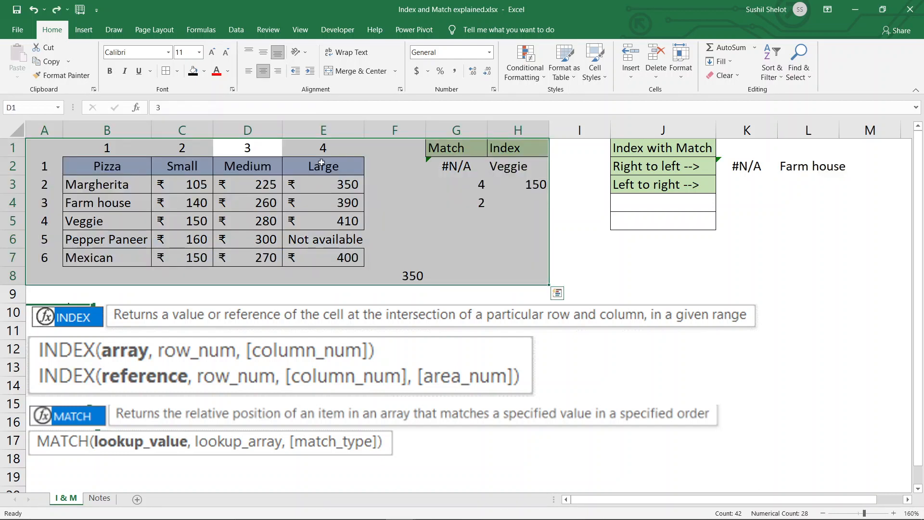
pyautogui.click(658, 271)
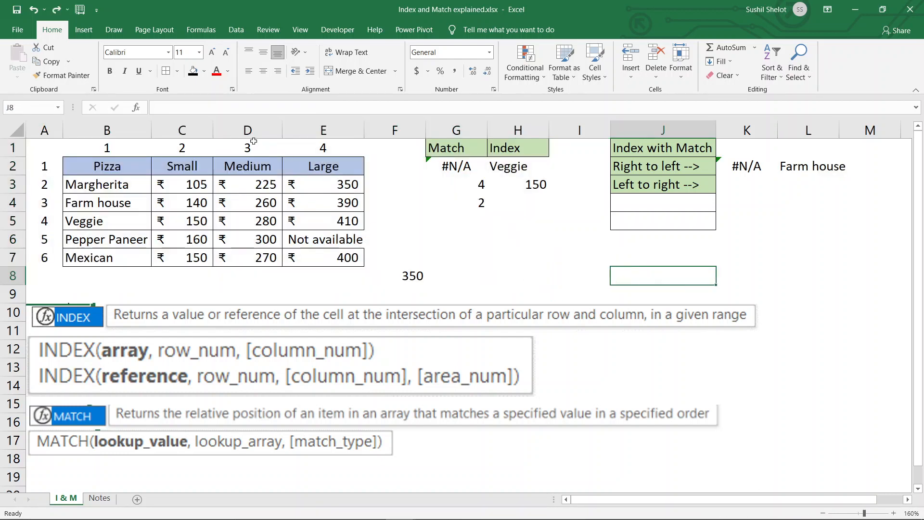
# Sort the Medium price column D from largest to smallest, expanding the selection to the adjacent data
pyautogui.click(251, 130)
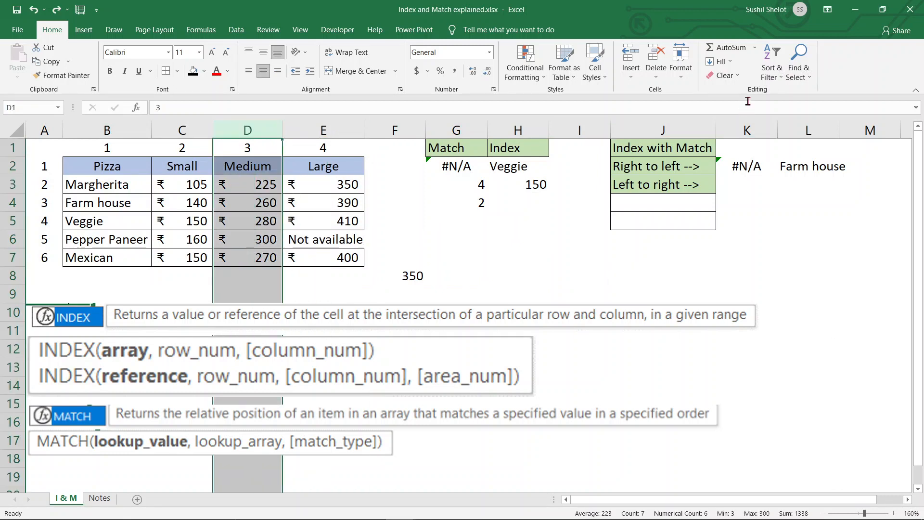
pyautogui.click(769, 73)
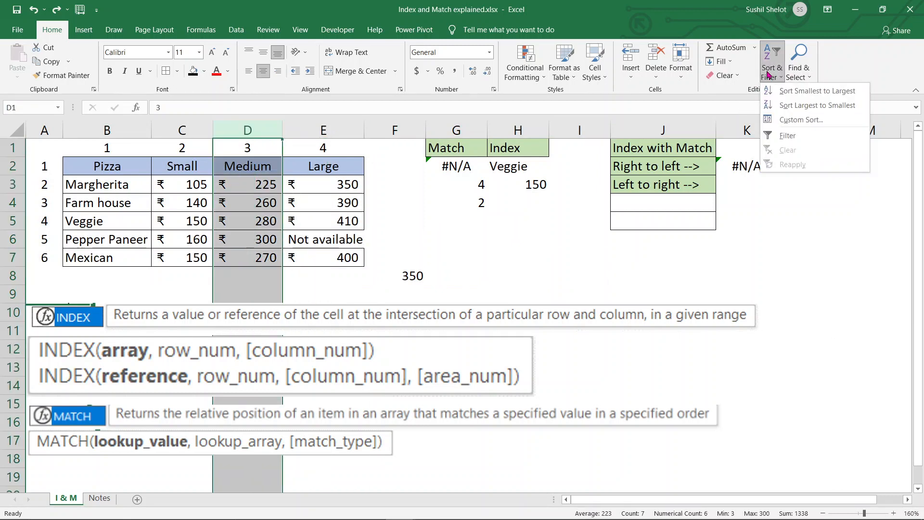
pyautogui.click(794, 105)
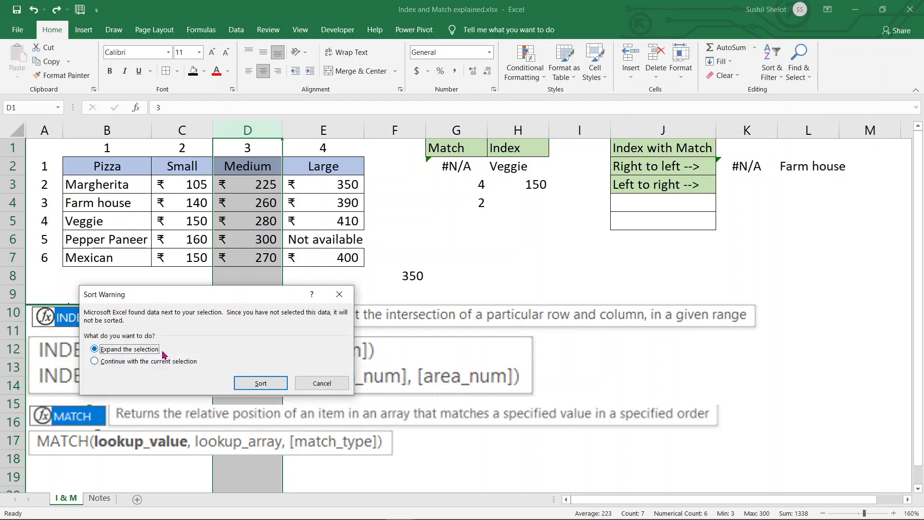
pyautogui.click(261, 383)
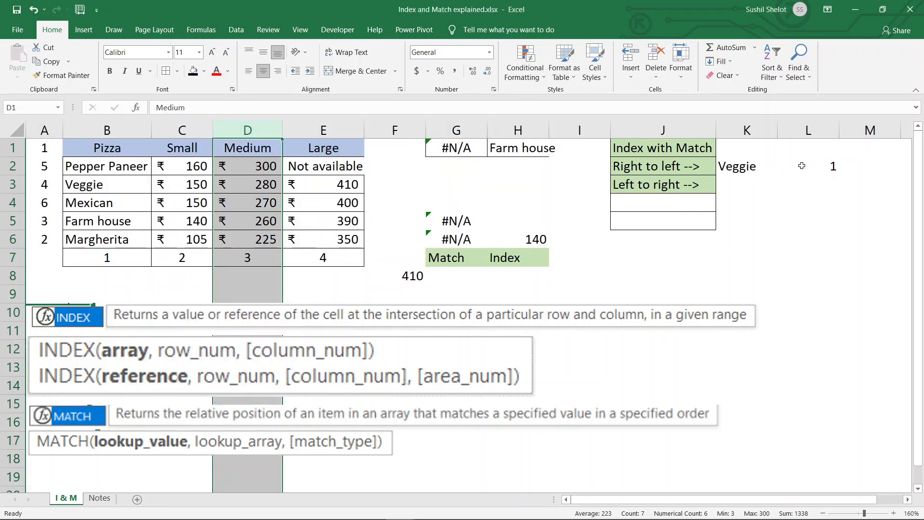
# Compare the formulas in K2 and L2, and set the match type in the L2 formula to -1 (Greater than)
pyautogui.click(800, 166)
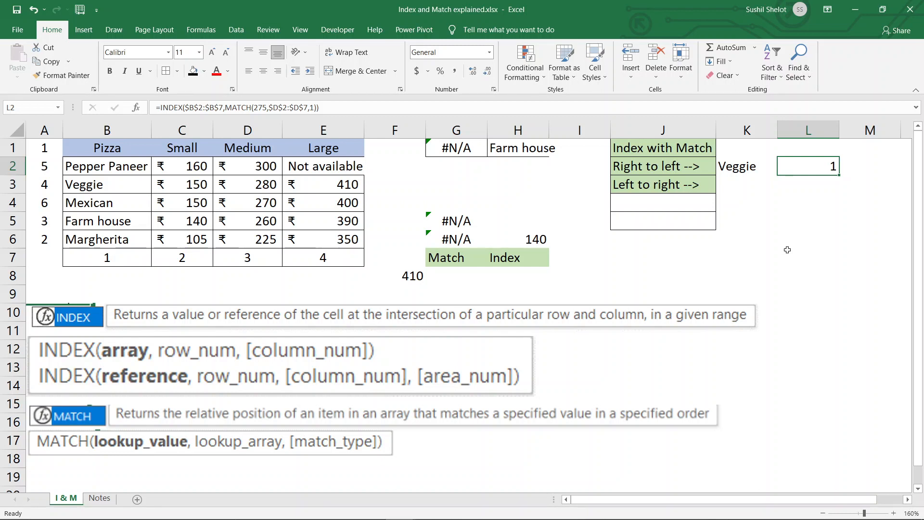
pyautogui.click(743, 169)
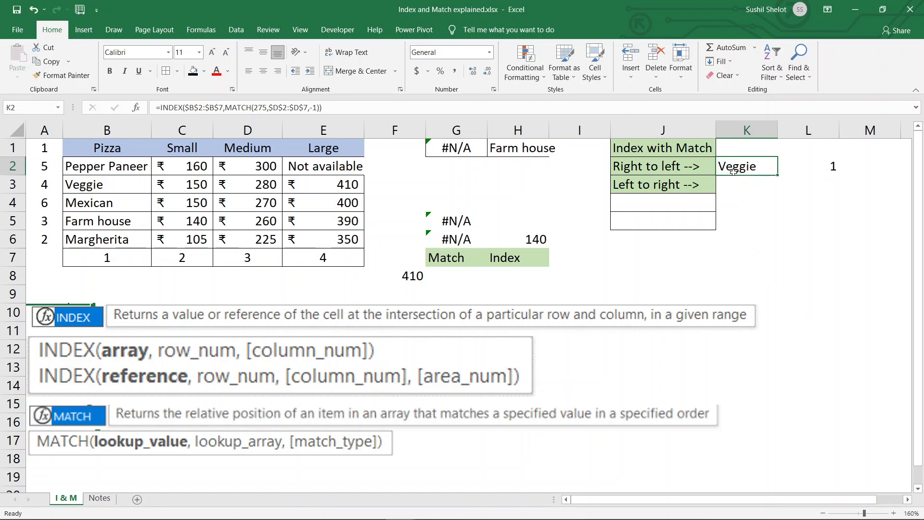
pyautogui.click(792, 167)
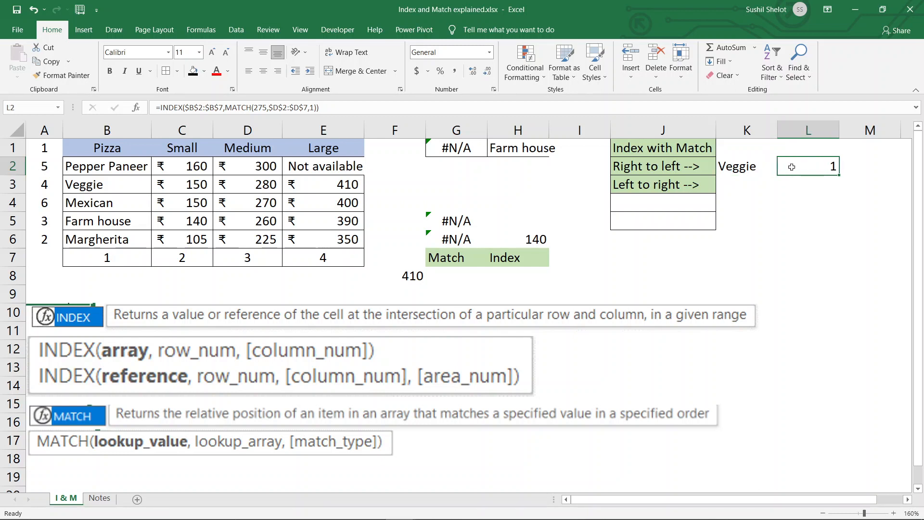
pyautogui.click(310, 107)
pyautogui.write('-')
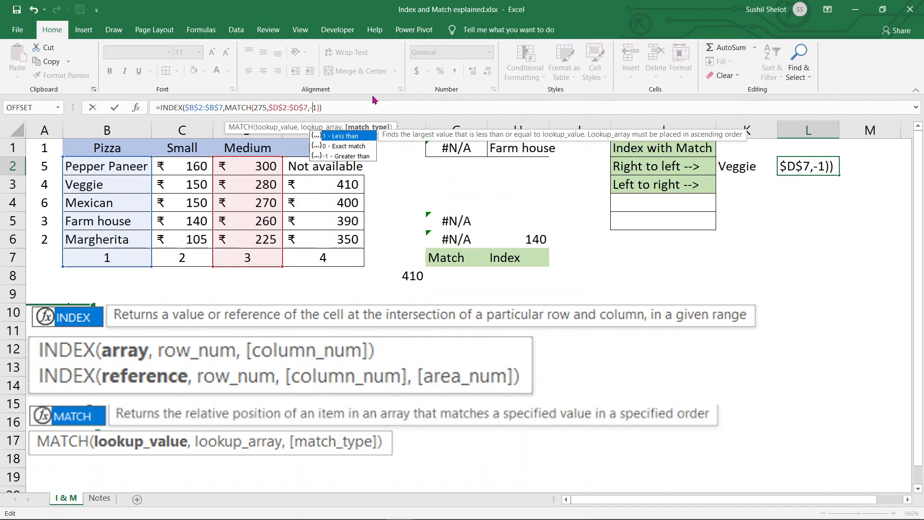
pyautogui.press('Return')
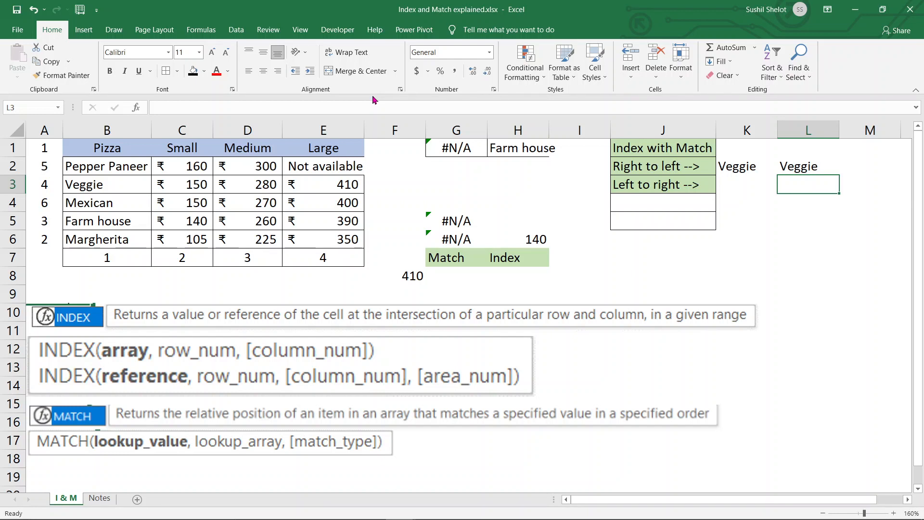
# Check the L2 result against the Veggie row, and undo the match type change and the largest-to-smallest sort
pyautogui.click(814, 168)
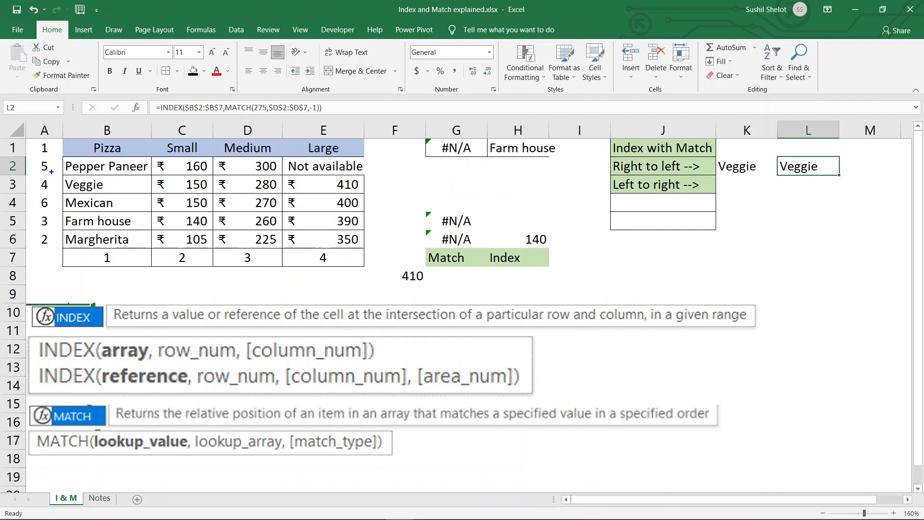
pyautogui.moveTo(50, 171)
pyautogui.mouseDown()
pyautogui.moveTo(273, 192)
pyautogui.moveTo(260, 180)
pyautogui.moveTo(59, 173)
pyautogui.mouseUp()
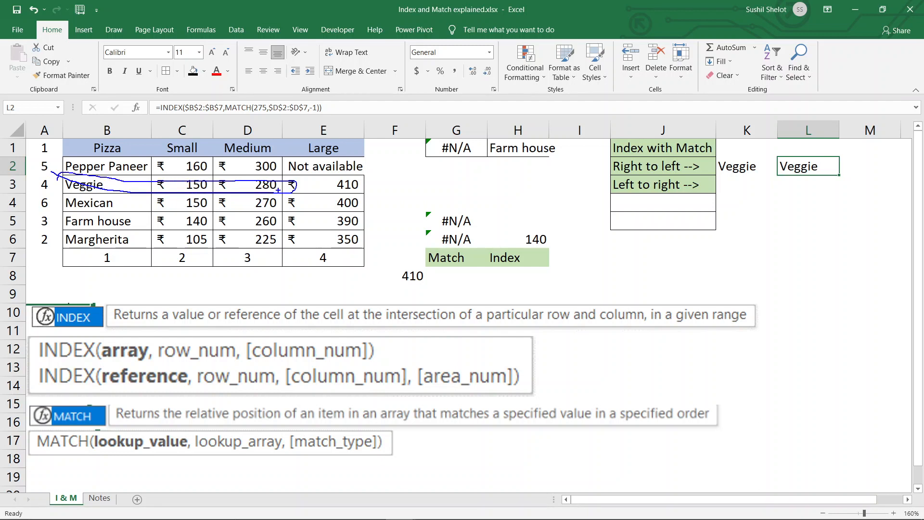
pyautogui.moveTo(279, 191)
pyautogui.mouseDown()
pyautogui.moveTo(342, 163)
pyautogui.moveTo(288, 183)
pyautogui.moveTo(308, 193)
pyautogui.mouseUp()
pyautogui.moveTo(127, 189)
pyautogui.mouseDown()
pyautogui.moveTo(117, 173)
pyautogui.moveTo(127, 195)
pyautogui.moveTo(96, 174)
pyautogui.mouseUp()
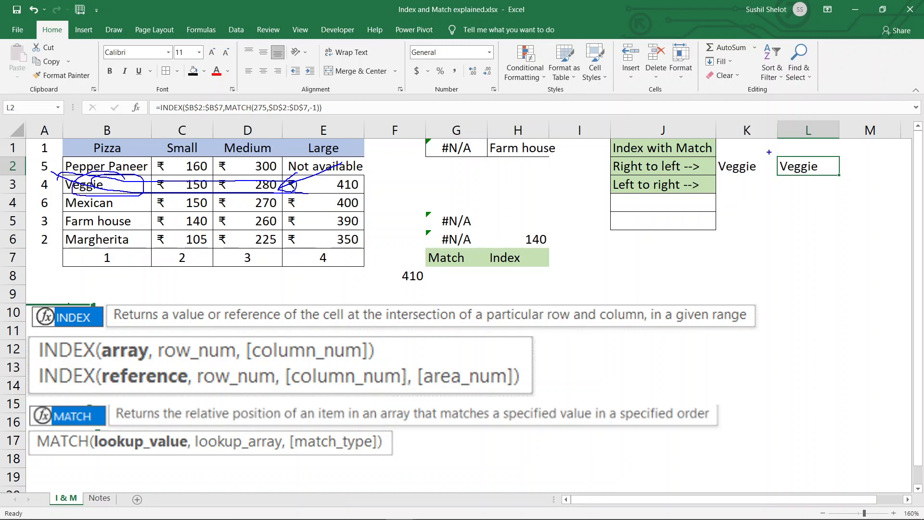
pyautogui.moveTo(768, 152); pyautogui.dragTo(847, 185)
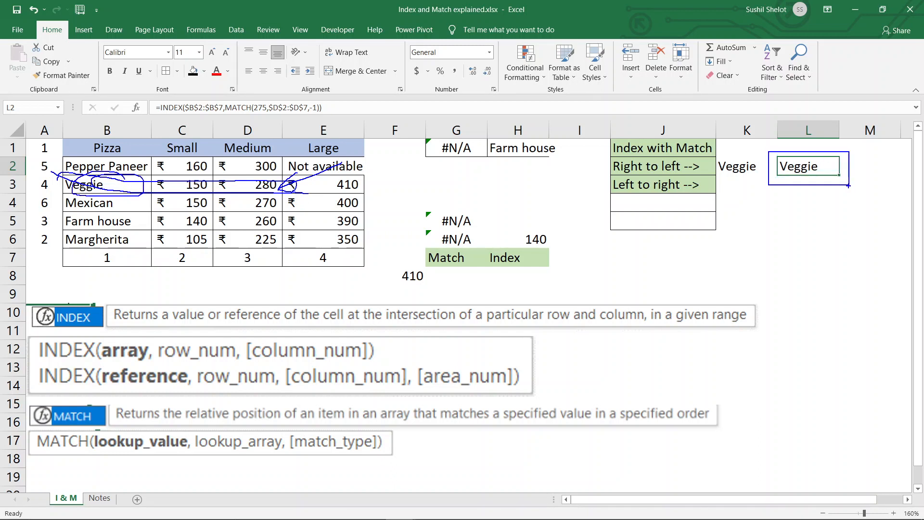
pyautogui.press('Escape')
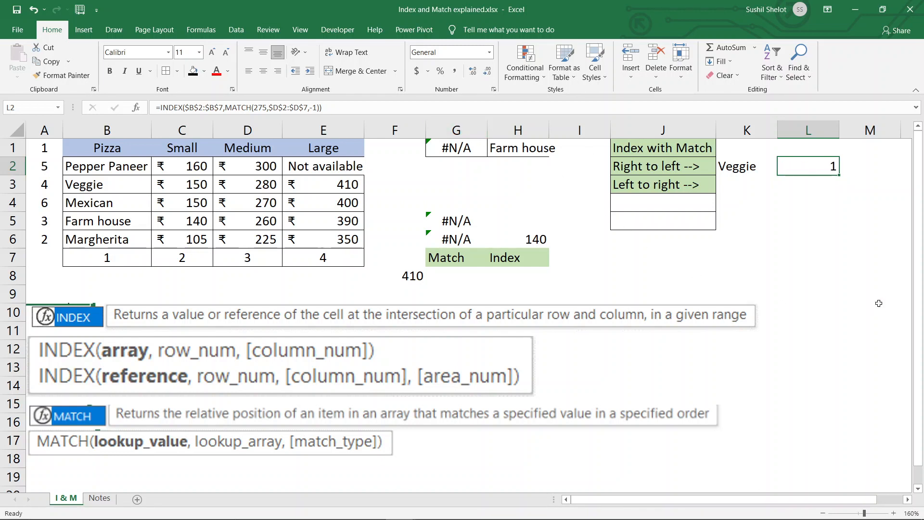
pyautogui.hotkey('ctrl', 'z')
pyautogui.hotkey('ctrl', 'z')
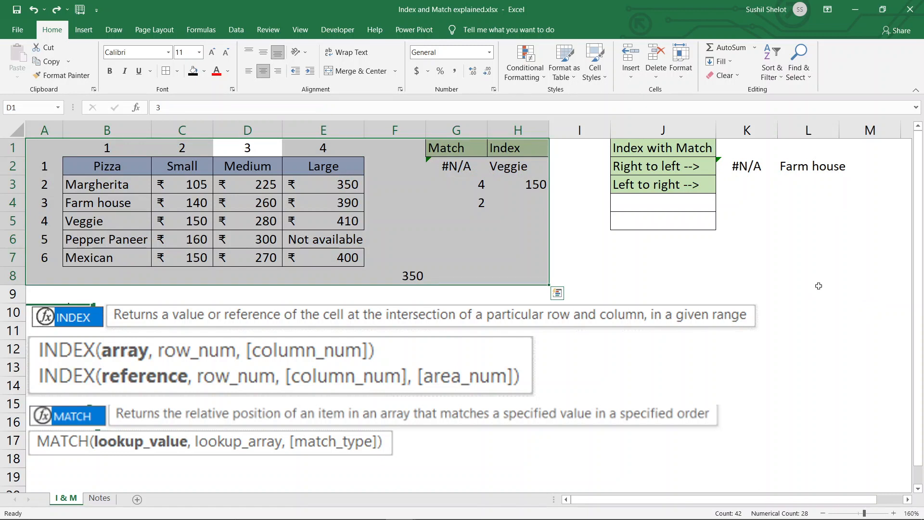
# Undo the last remaining change to the L2 formula
pyautogui.hotkey('ctrl', 'z')
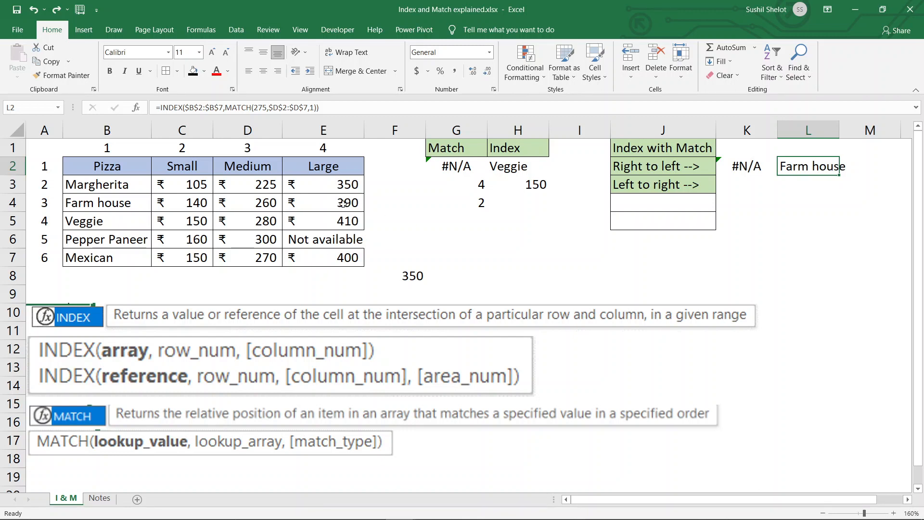
# Examine the lookup direction labels in J2 and J3 and the choices offered by the lists in J4 and J5
pyautogui.click(683, 166)
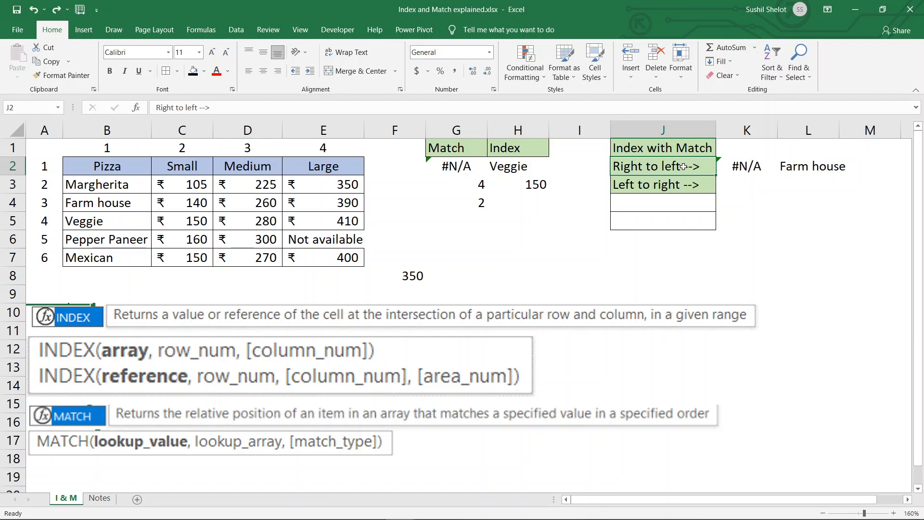
pyautogui.click(676, 185)
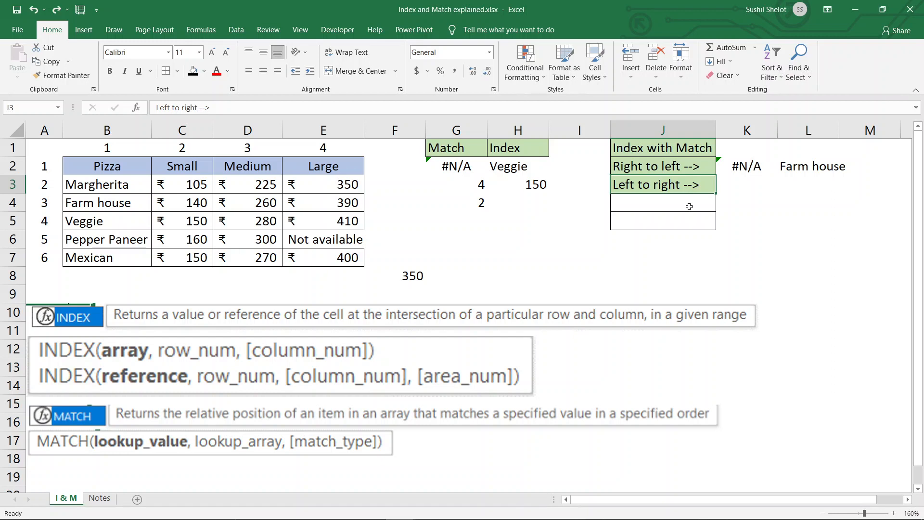
pyautogui.click(689, 206)
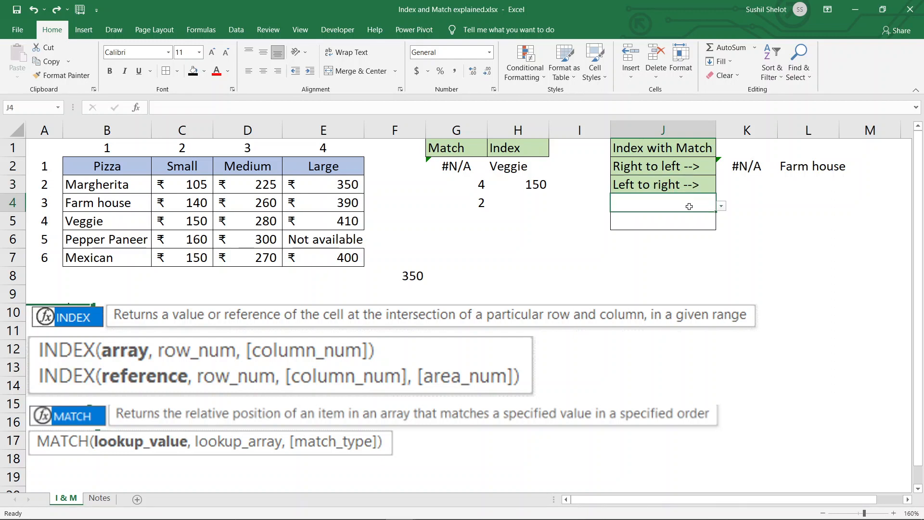
pyautogui.click(721, 206)
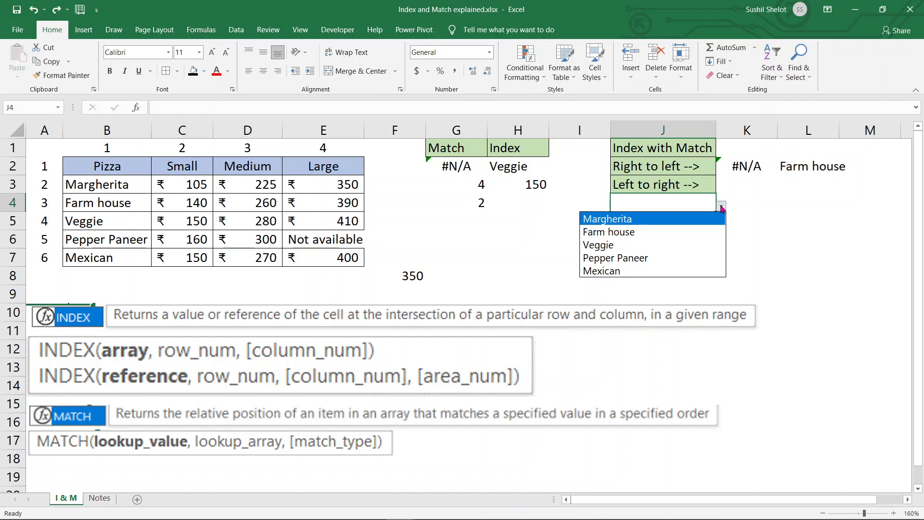
pyautogui.click(721, 208)
pyautogui.click(707, 219)
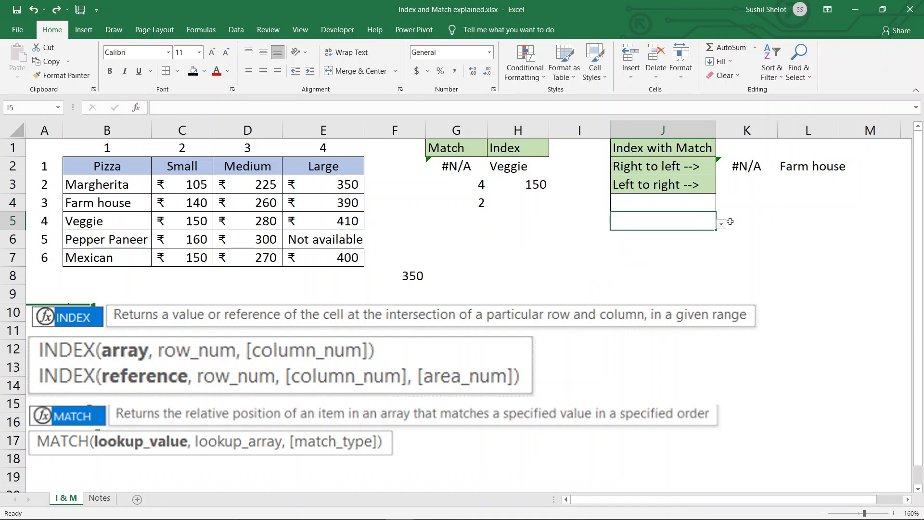
pyautogui.click(721, 225)
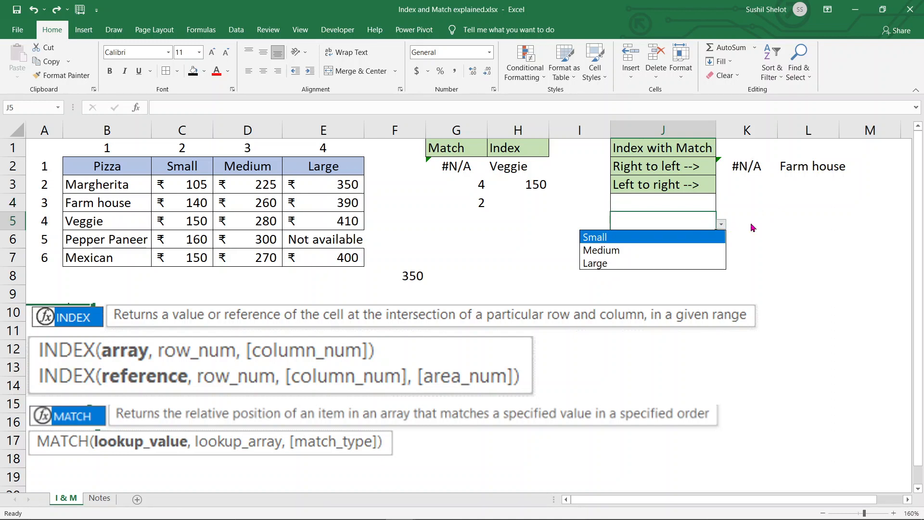
pyautogui.press('Escape')
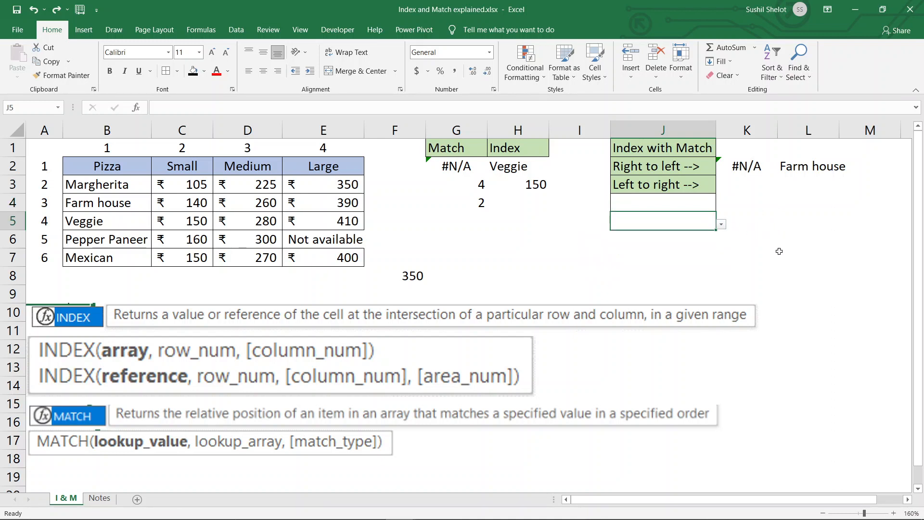
# Start an INDEX formula in K3 with the price range $C$3:$E$7 as its absolute array
pyautogui.click(754, 189)
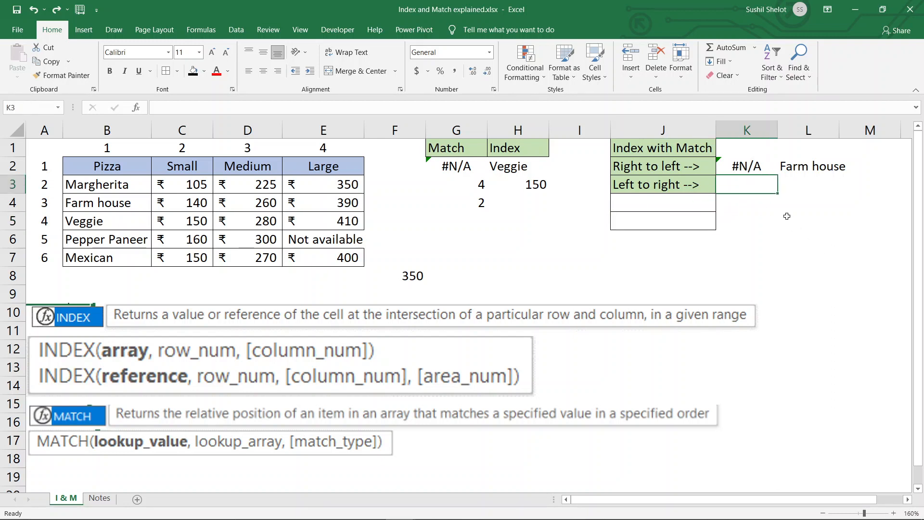
pyautogui.write('=index')
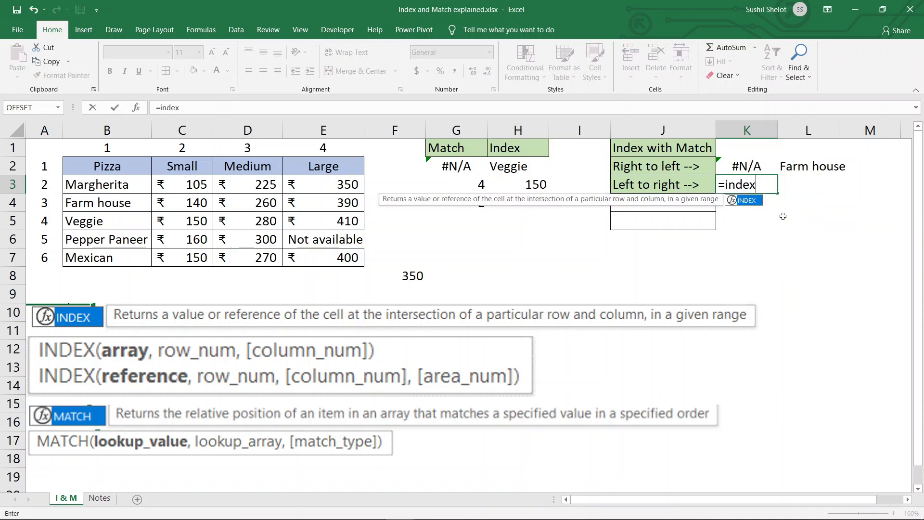
pyautogui.press('Tab')
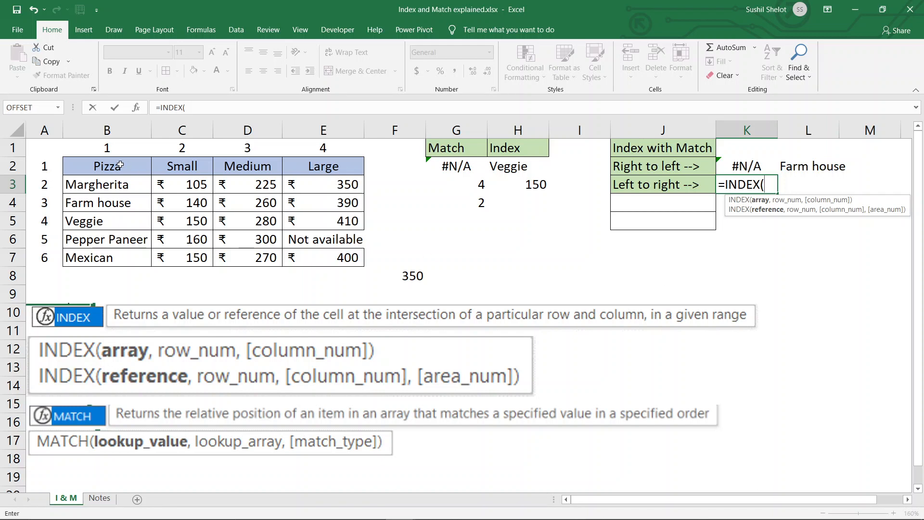
pyautogui.moveTo(119, 165); pyautogui.dragTo(346, 258)
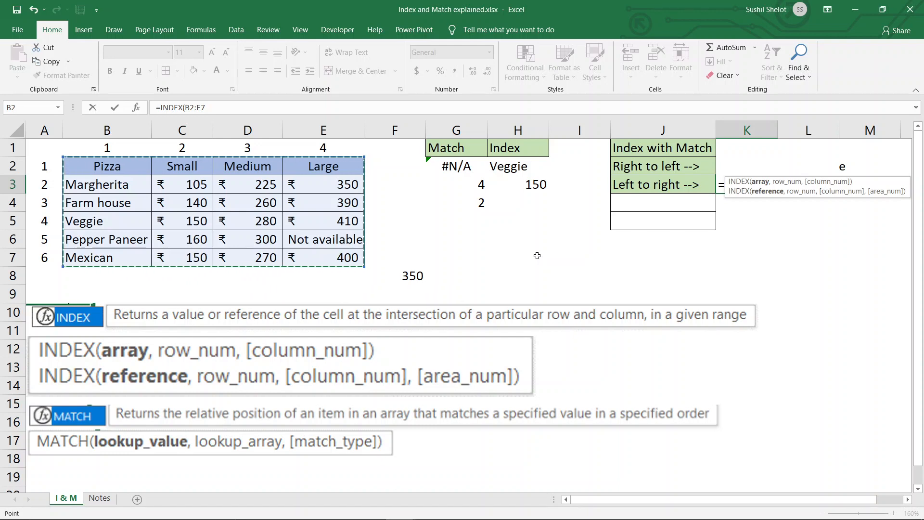
pyautogui.press('F4')
pyautogui.moveTo(176, 186); pyautogui.dragTo(337, 258)
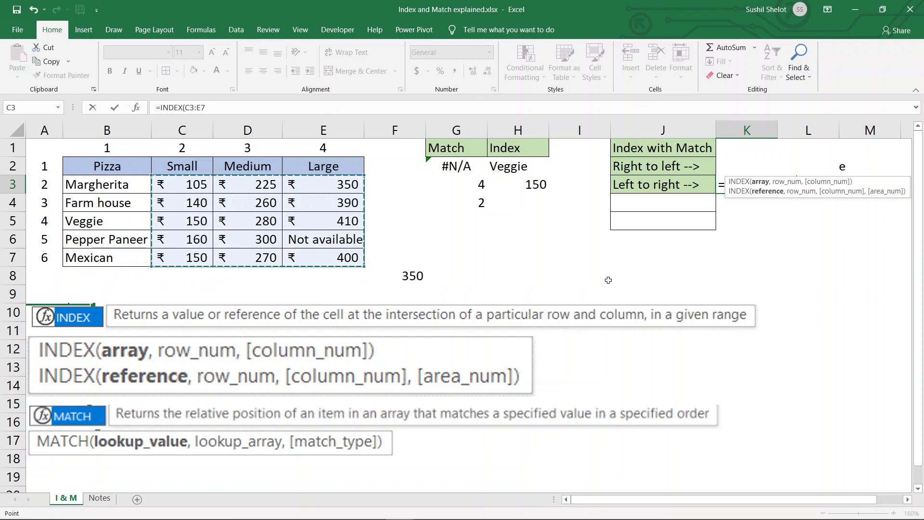
pyautogui.press('F4')
# Add MATCH($J$4,$B$3:$B$7,0) as the row number of the INDEX formula in K3, matching the pizza exactly
pyautogui.write(',Ma')
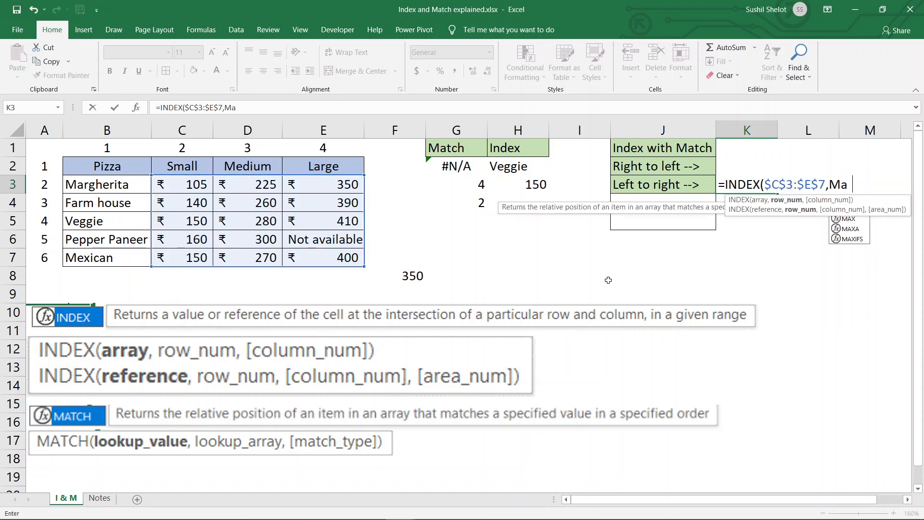
pyautogui.write('tch')
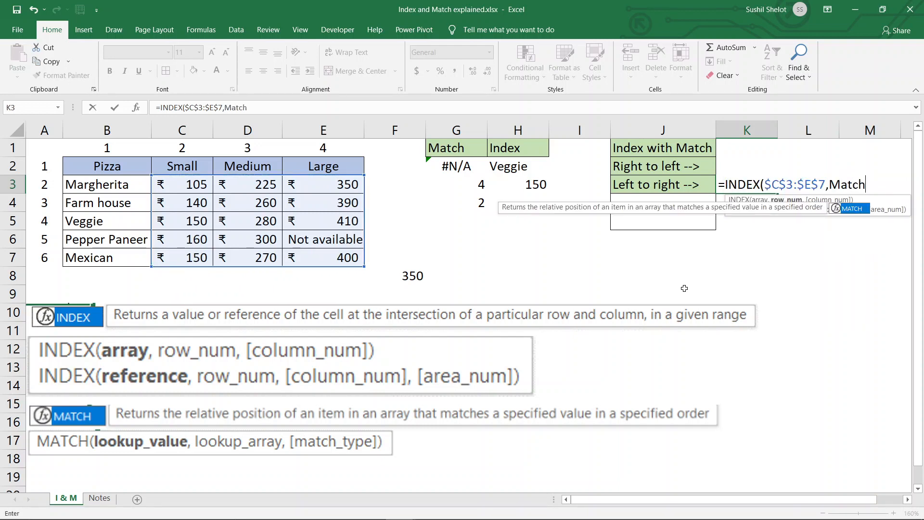
pyautogui.doubleClick(854, 212)
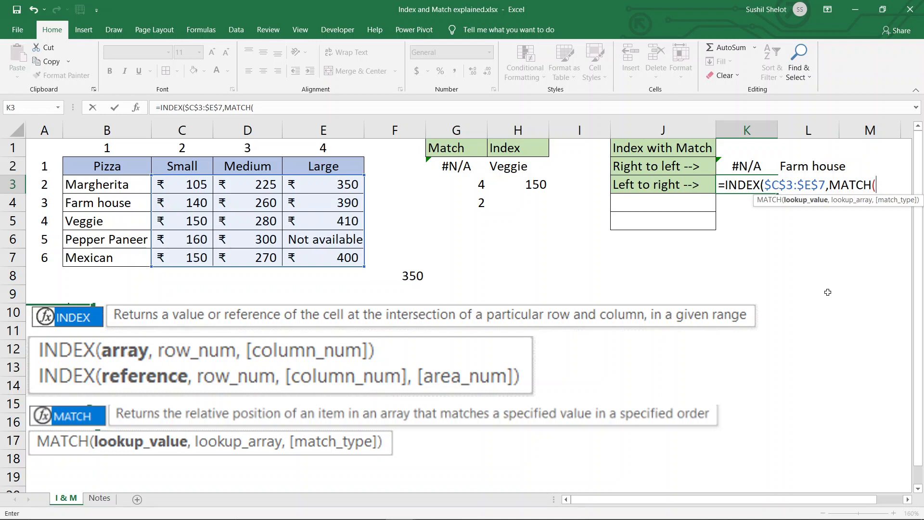
pyautogui.click(699, 201)
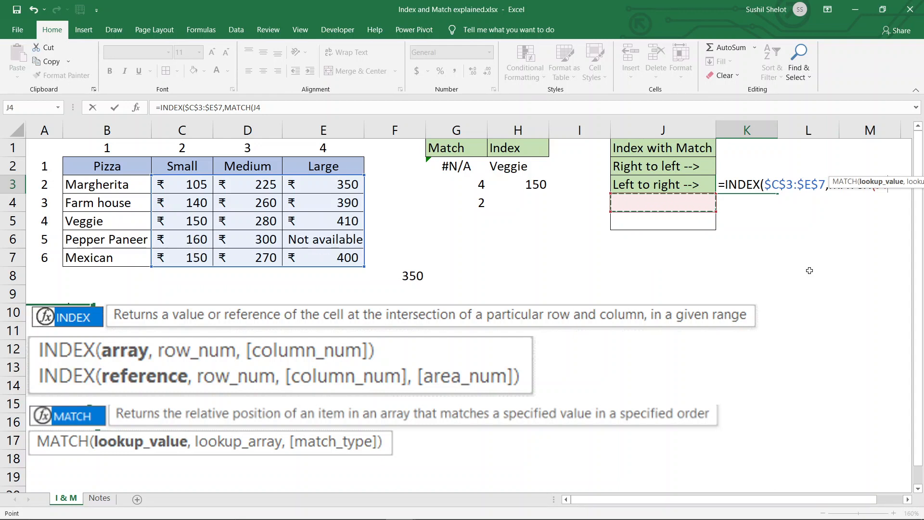
pyautogui.press('F4')
pyautogui.write(',')
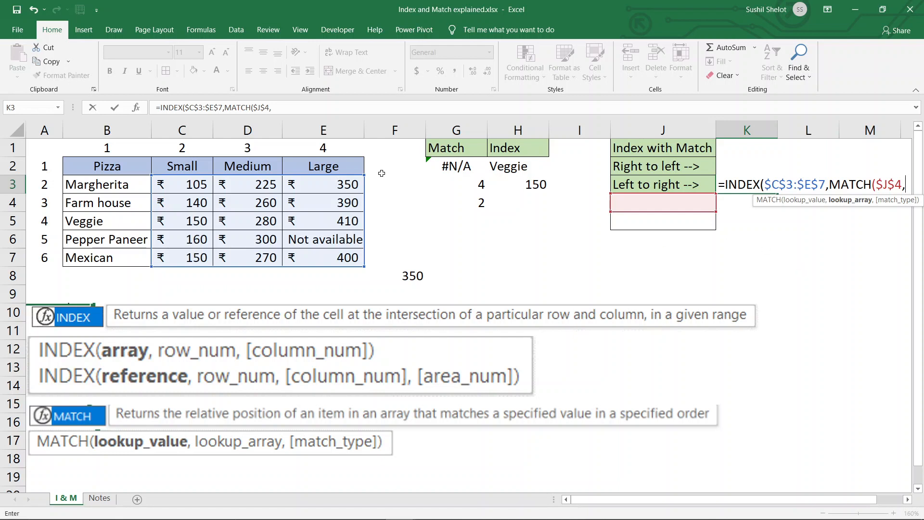
pyautogui.click(133, 186)
pyautogui.moveTo(127, 204); pyautogui.dragTo(121, 257)
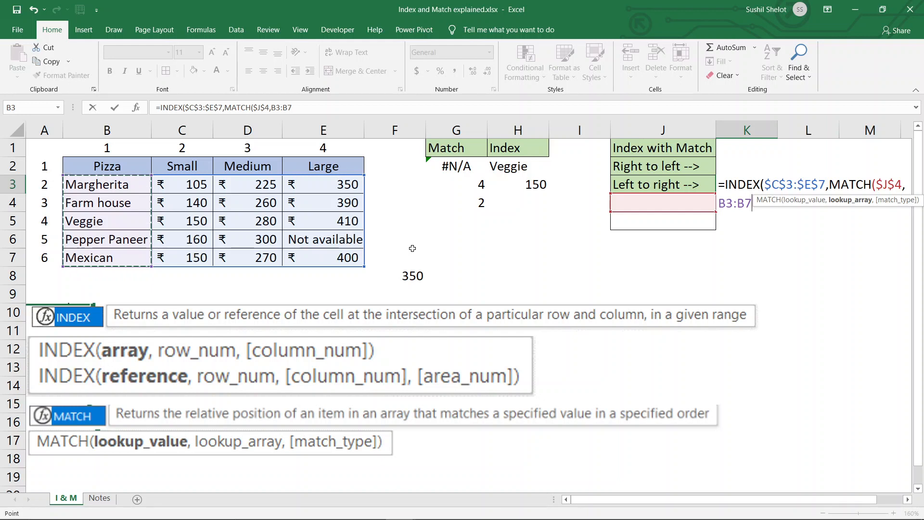
pyautogui.press('F4')
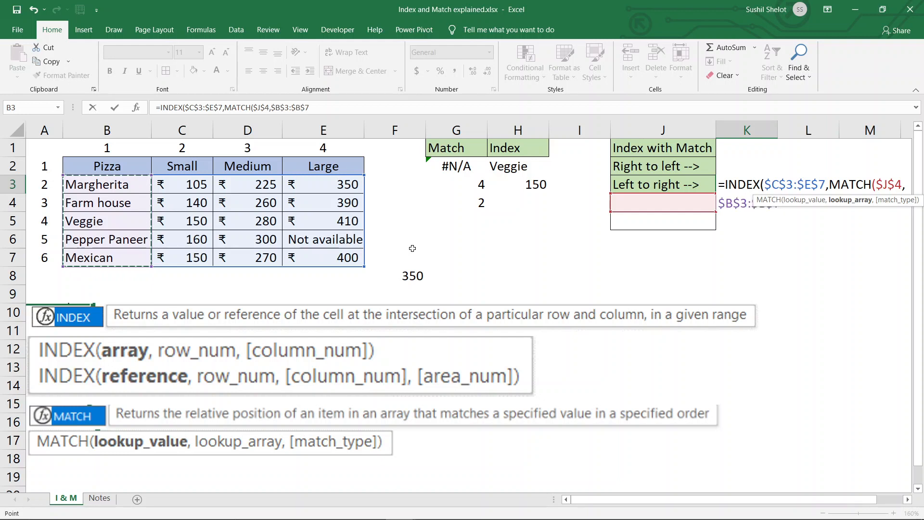
pyautogui.write(',')
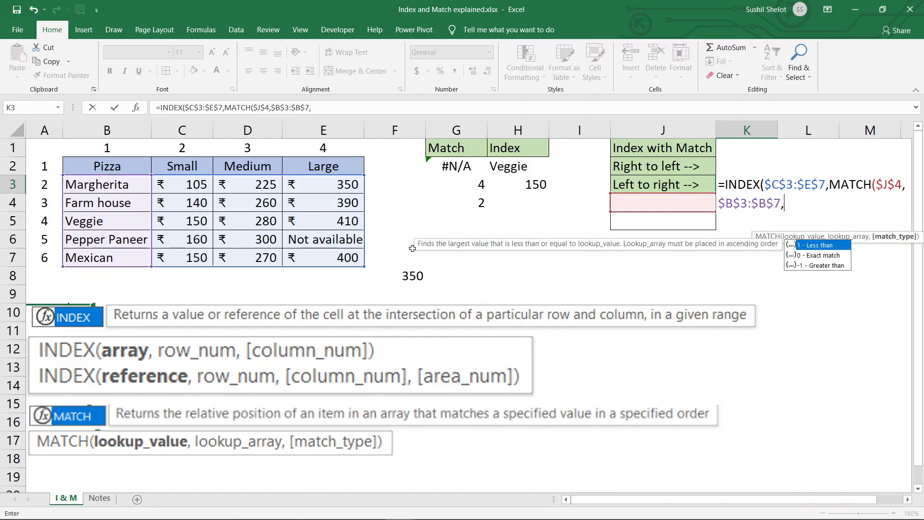
pyautogui.write('0)')
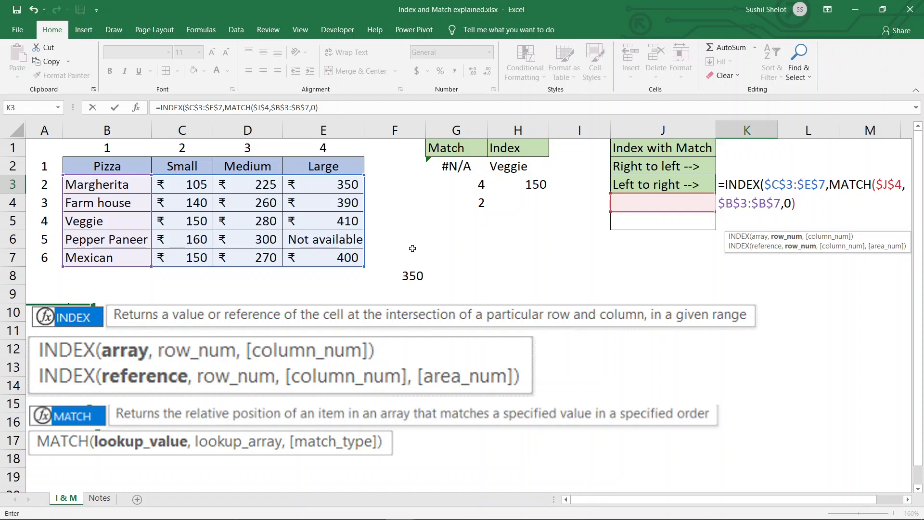
# Add MATCH($J$5,$C$2:$E$2,0) as the column number in the K3 formula, matching the size exactly, and enter the formula
pyautogui.write(',')
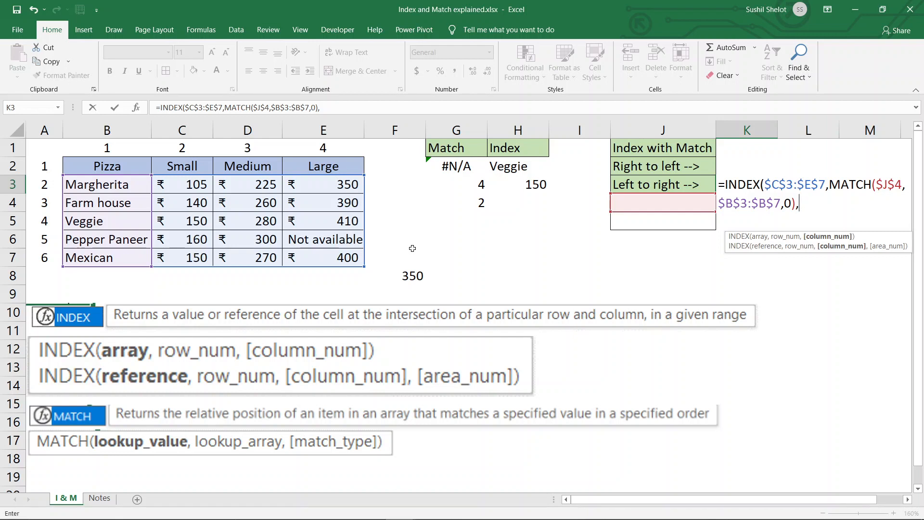
pyautogui.write('Mat')
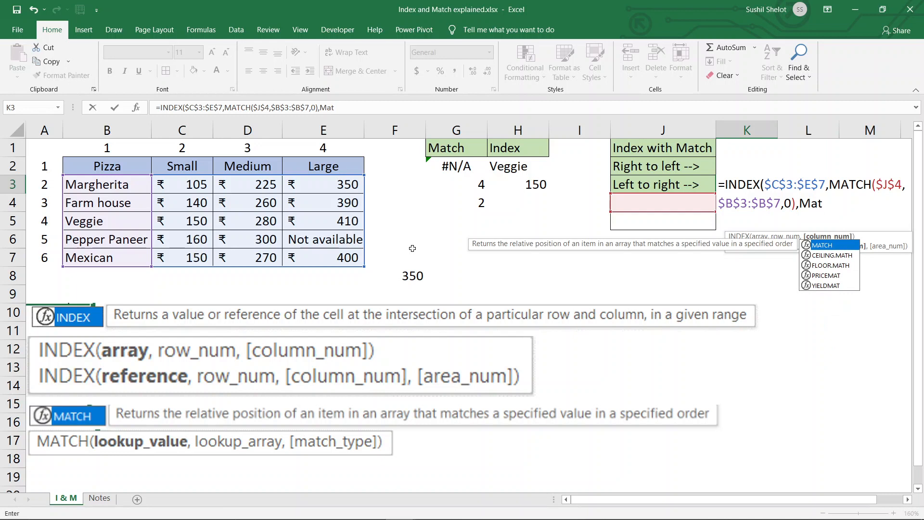
pyautogui.doubleClick(821, 246)
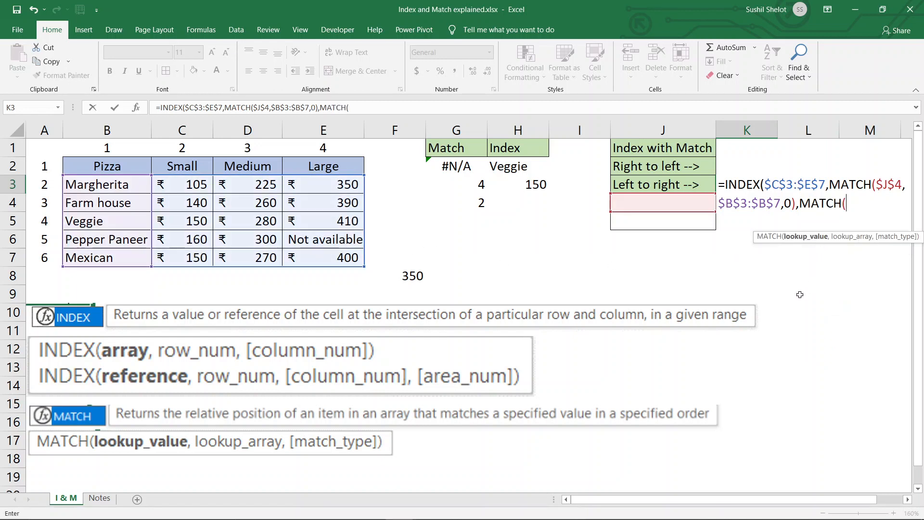
pyautogui.click(679, 220)
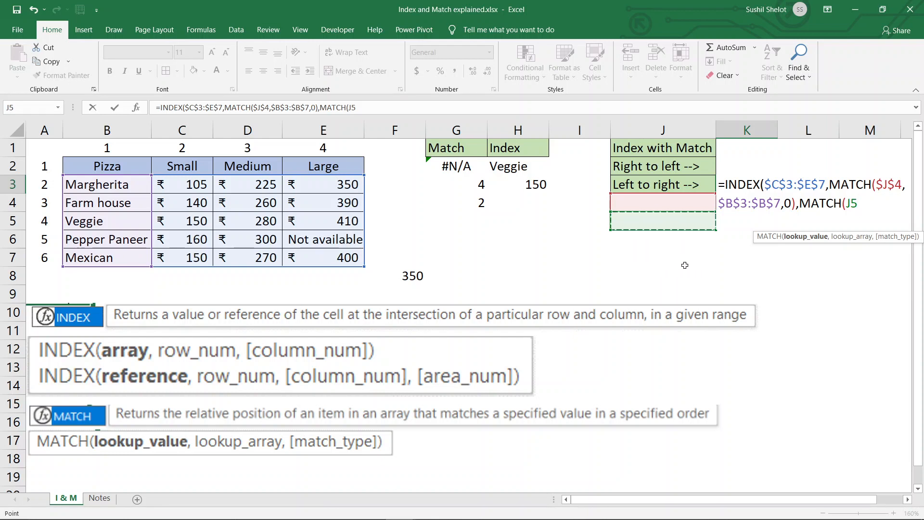
pyautogui.press('F4')
pyautogui.write(',')
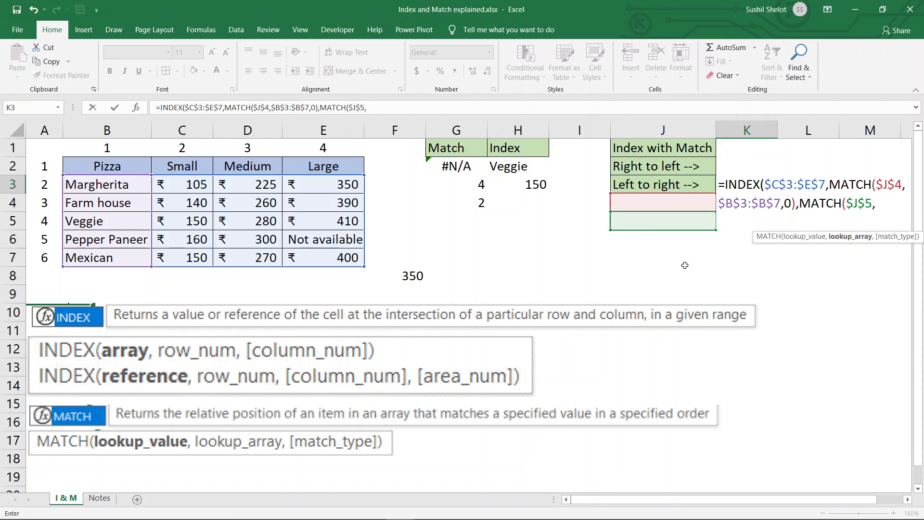
pyautogui.moveTo(174, 168); pyautogui.dragTo(301, 166)
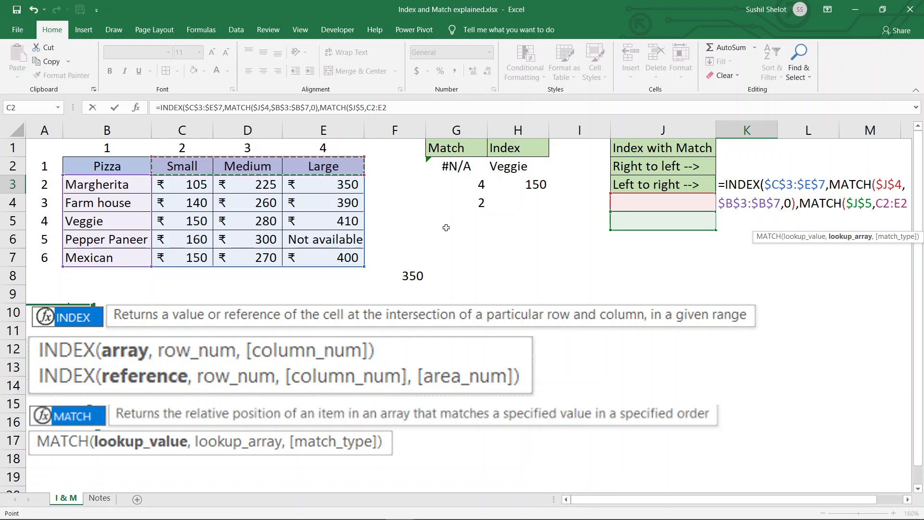
pyautogui.press('F4')
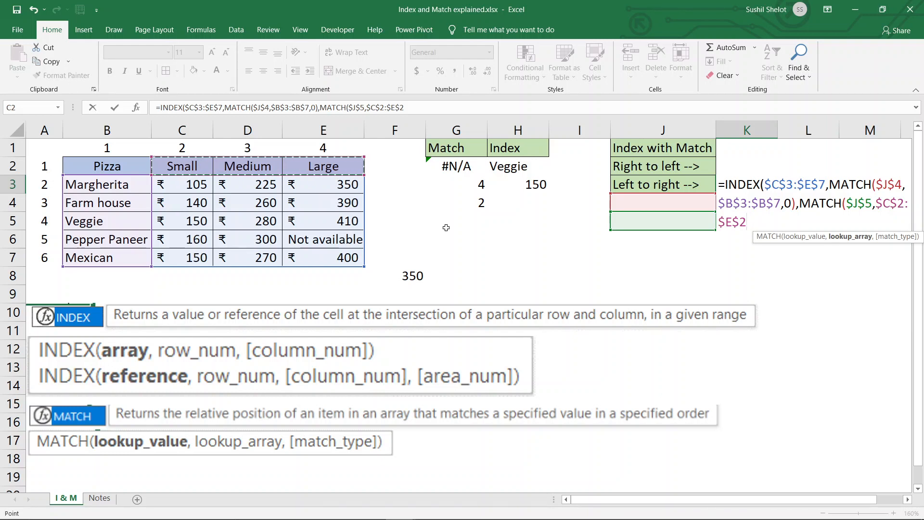
pyautogui.write(',0')
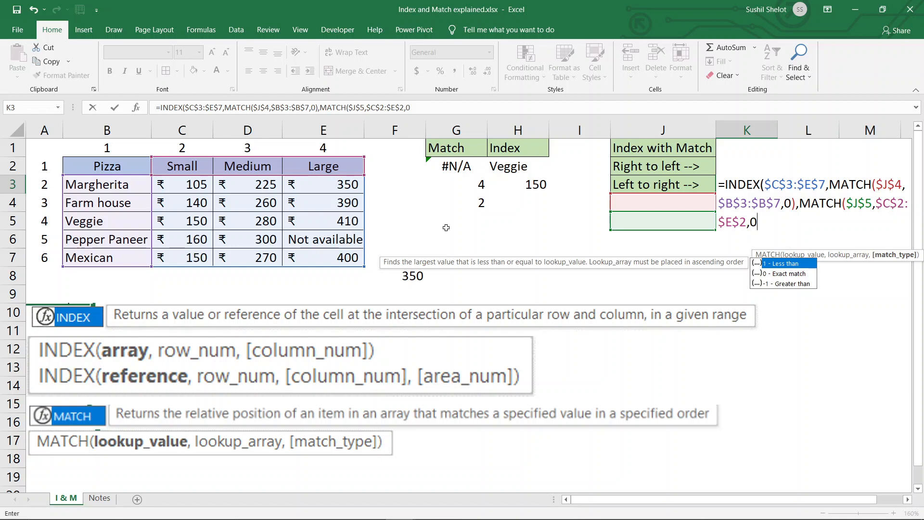
pyautogui.write(')')
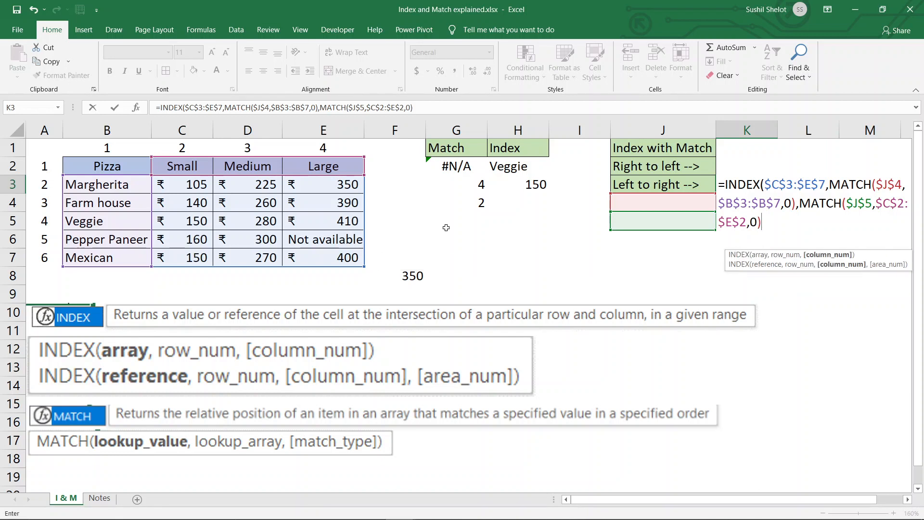
pyautogui.press('BackSpace')
pyautogui.write(')')
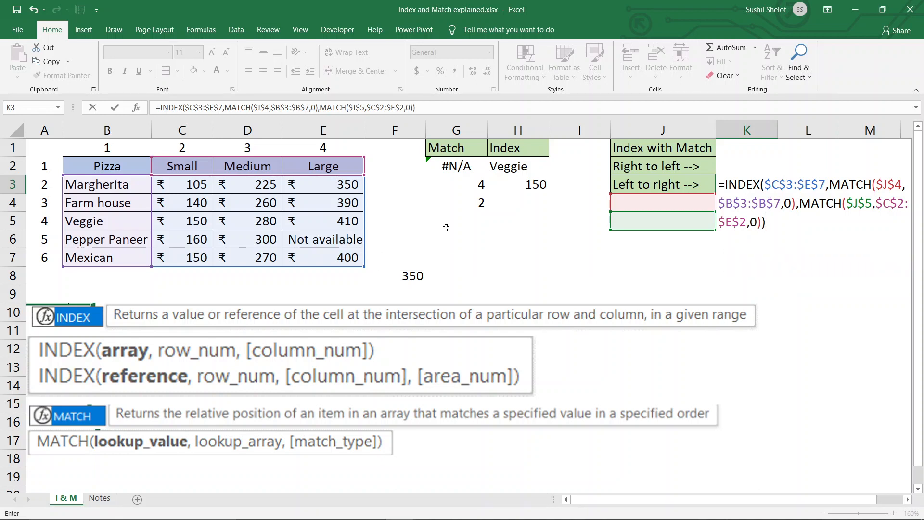
pyautogui.press('Return')
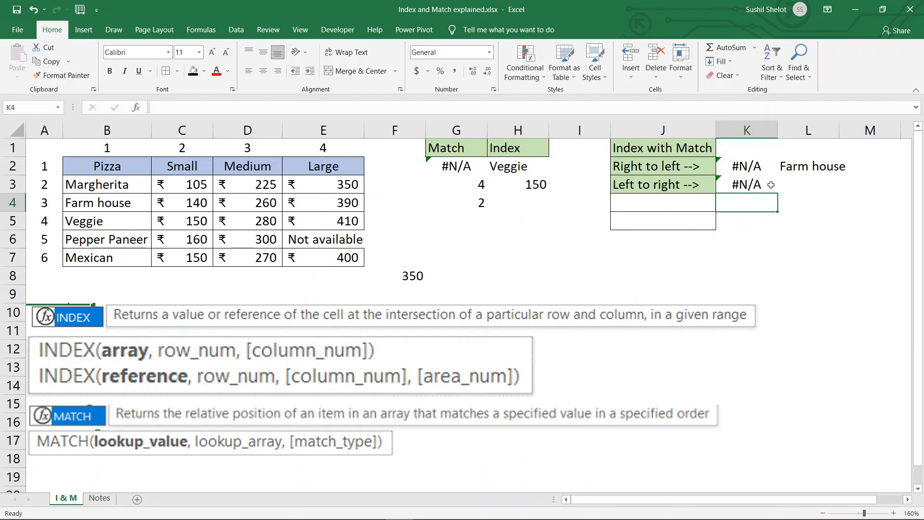
# Choose Veggie as the pizza in J4 and Medium as the size in J5
pyautogui.click(770, 184)
pyautogui.click(706, 205)
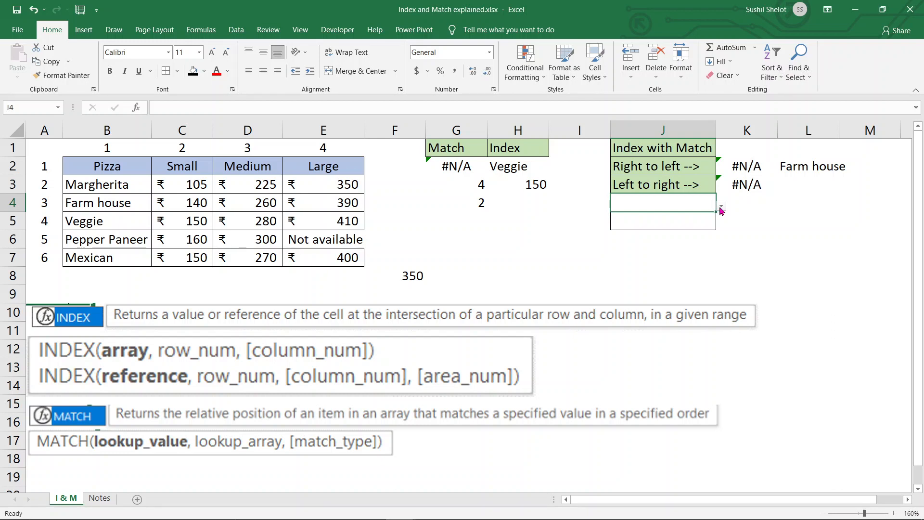
pyautogui.click(720, 207)
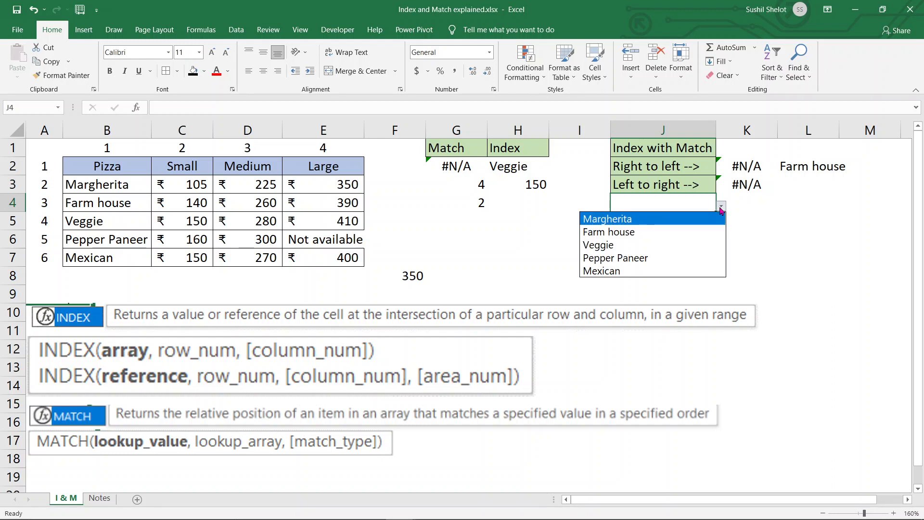
pyautogui.click(612, 246)
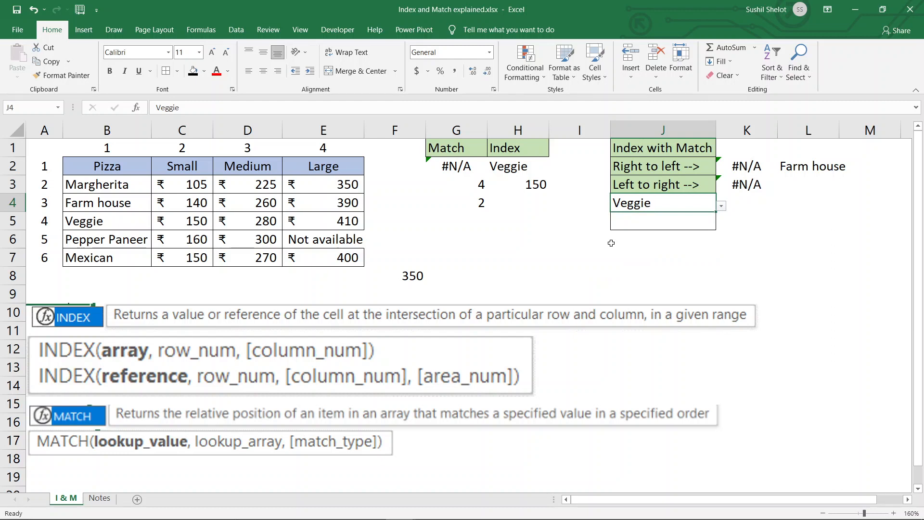
pyautogui.click(691, 221)
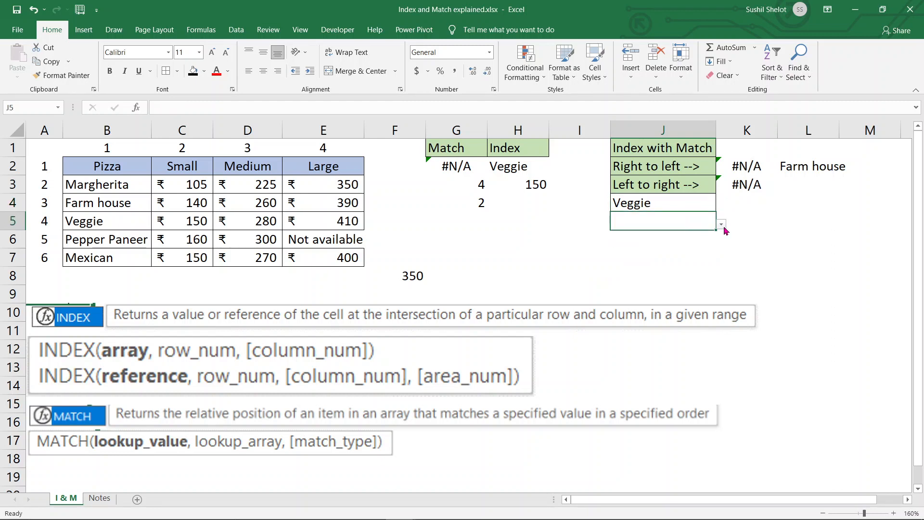
pyautogui.click(721, 225)
pyautogui.click(653, 249)
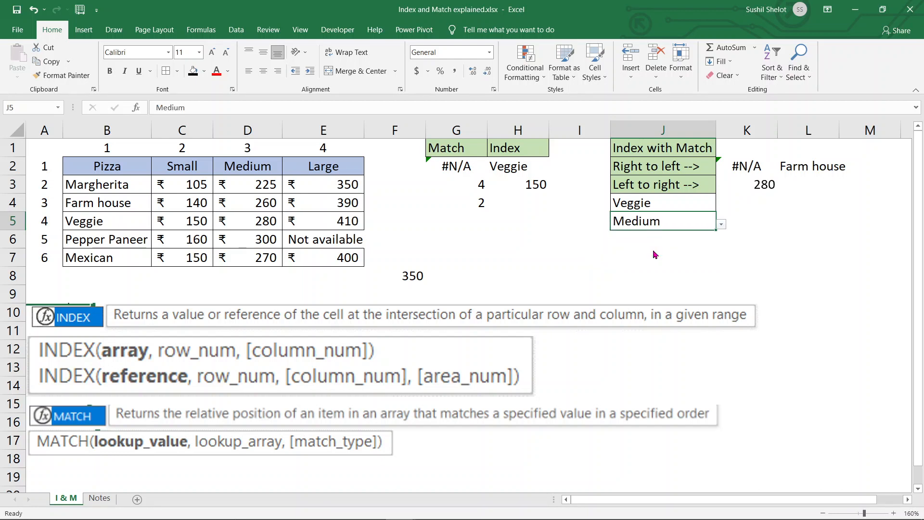
# Check the K3 price by tracing the Veggie row and the Medium column to their intersection in the table
pyautogui.click(749, 189)
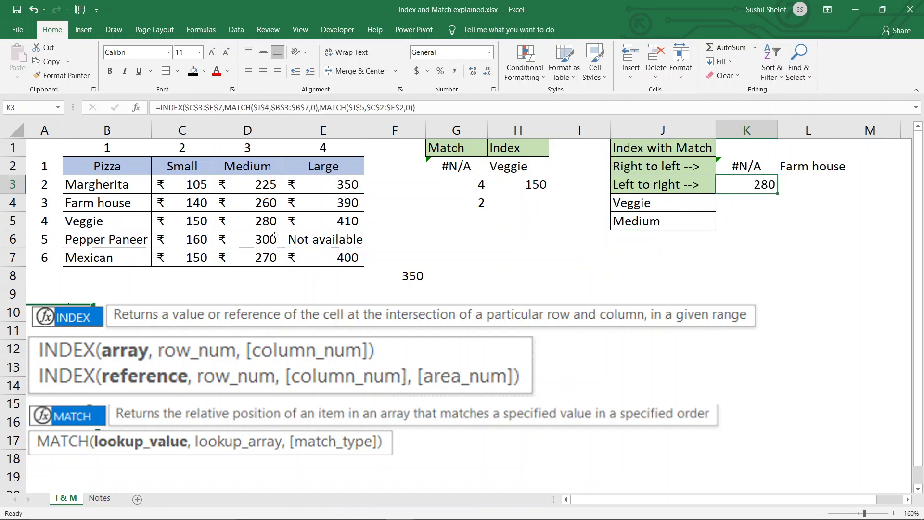
pyautogui.click(101, 224)
pyautogui.moveTo(101, 224); pyautogui.dragTo(213, 224)
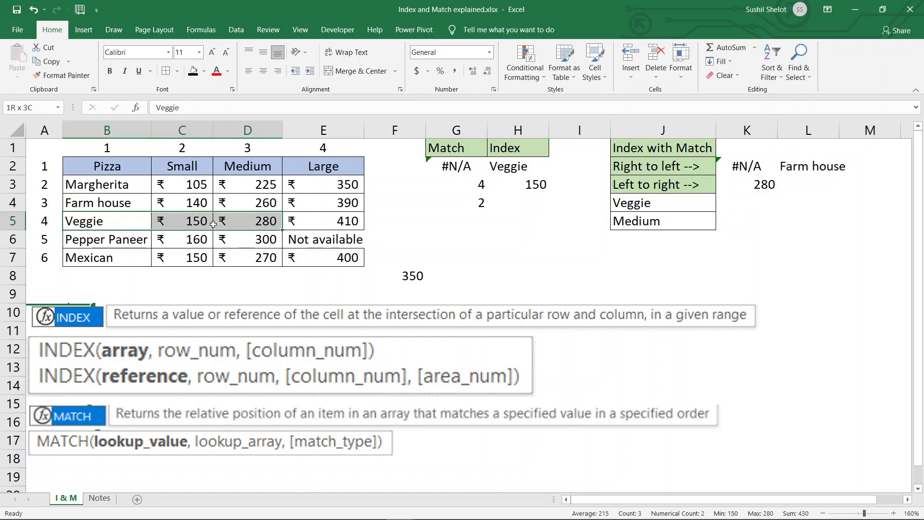
pyautogui.keyDown('ctrl'); pyautogui.moveTo(254, 171); pyautogui.dragTo(255, 204); pyautogui.keyUp('ctrl')
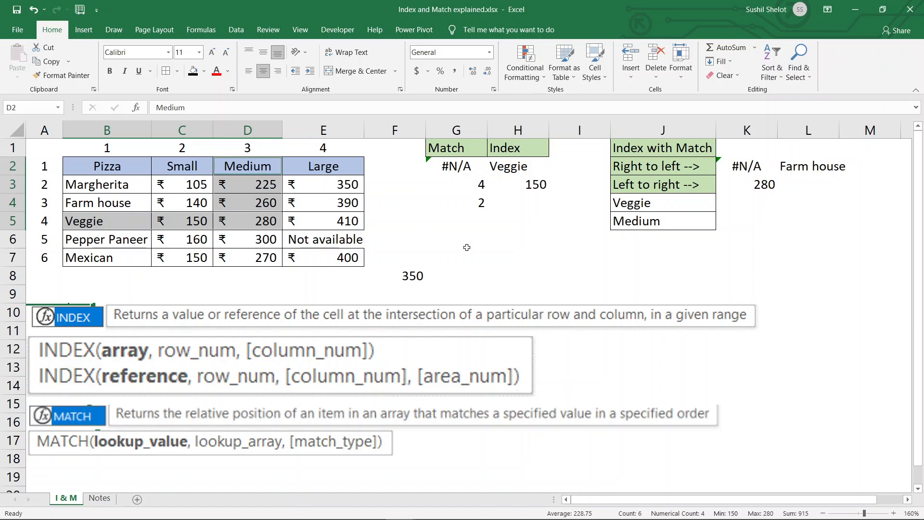
# Choose Pepper Paneer as the pizza in J4 and check the price returned in K3
pyautogui.click(688, 205)
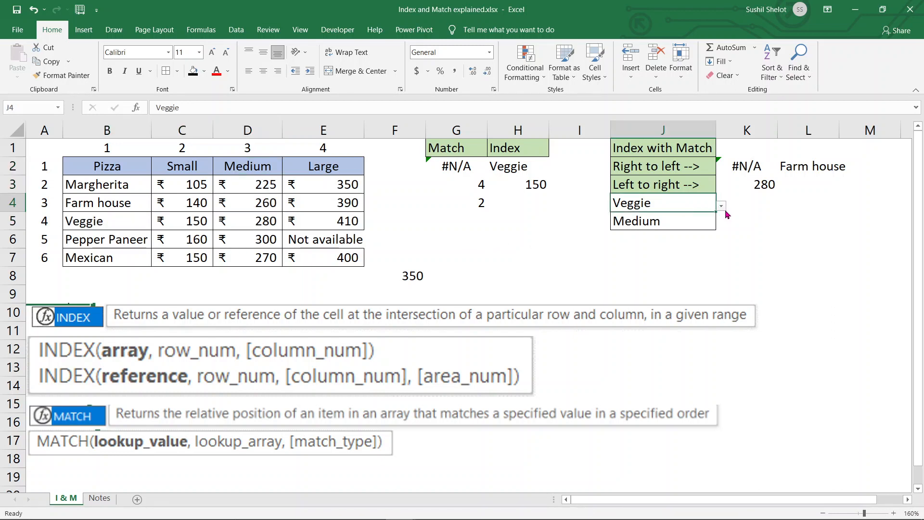
pyautogui.click(721, 206)
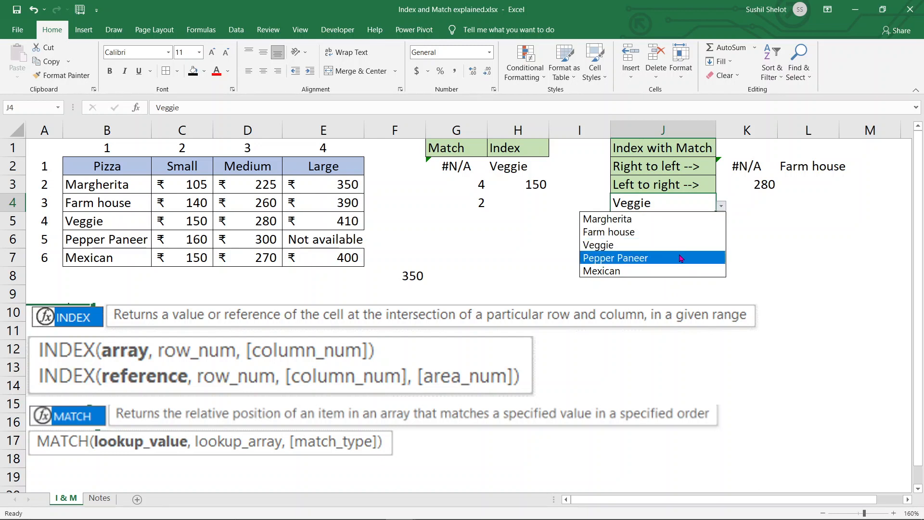
pyautogui.click(682, 258)
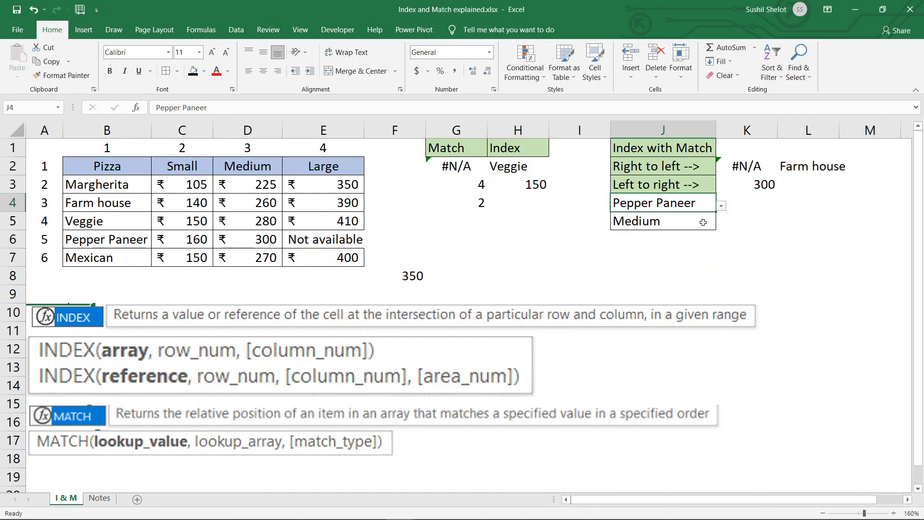
pyautogui.click(765, 186)
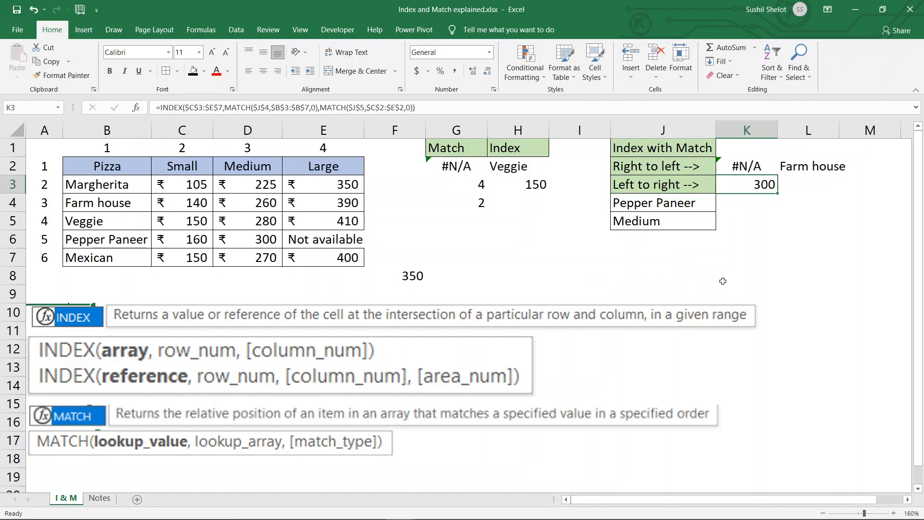
pyautogui.click(722, 281)
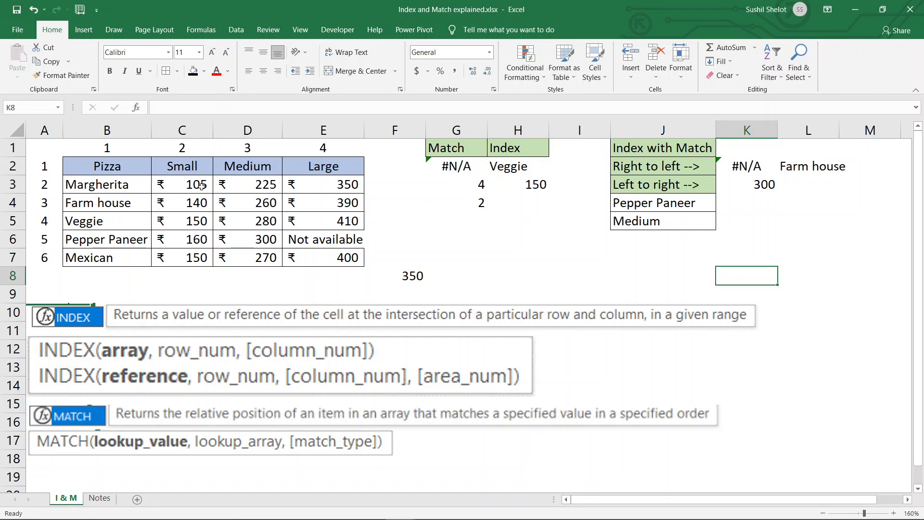
# Hide the prices in C3:E7 behind a black cell fill
pyautogui.moveTo(201, 186)
pyautogui.mouseDown()
pyautogui.moveTo(332, 235)
pyautogui.moveTo(337, 258)
pyautogui.mouseUp()
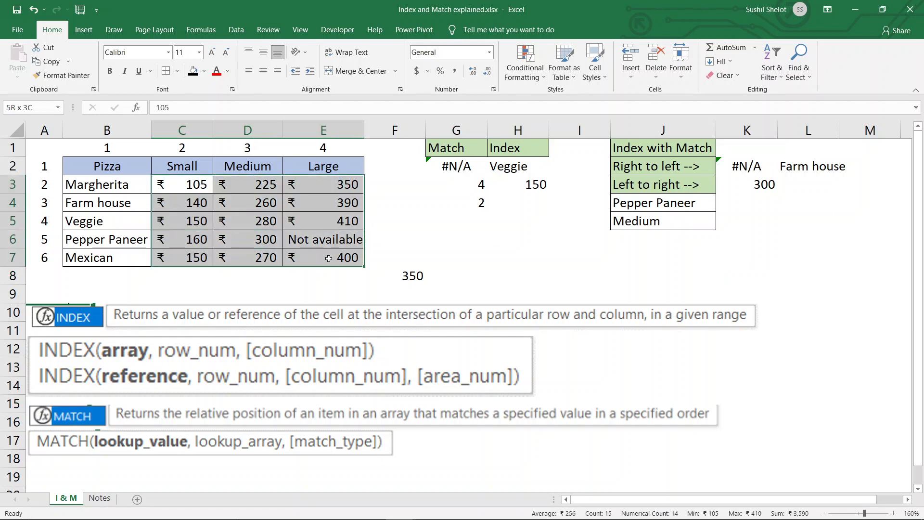
pyautogui.click(193, 70)
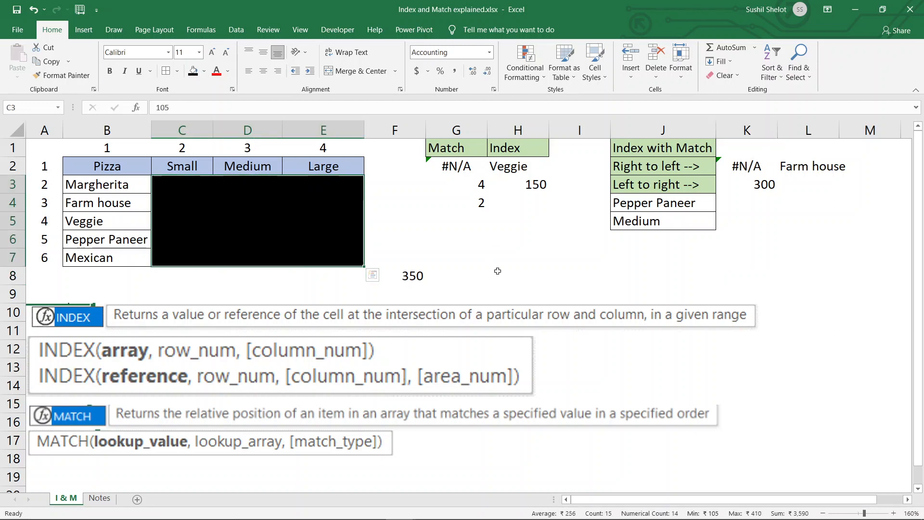
pyautogui.click(493, 272)
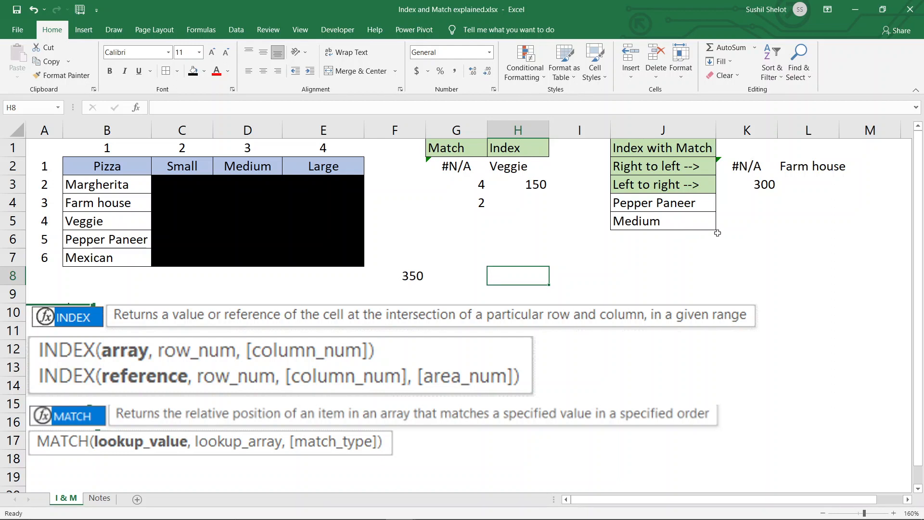
# Choose Large as the size in J5
pyautogui.click(706, 226)
pyautogui.click(721, 225)
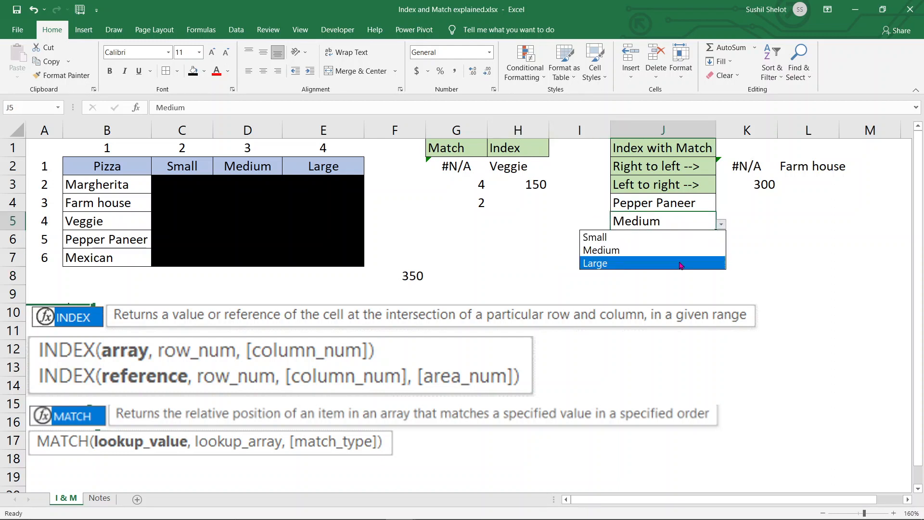
pyautogui.click(680, 264)
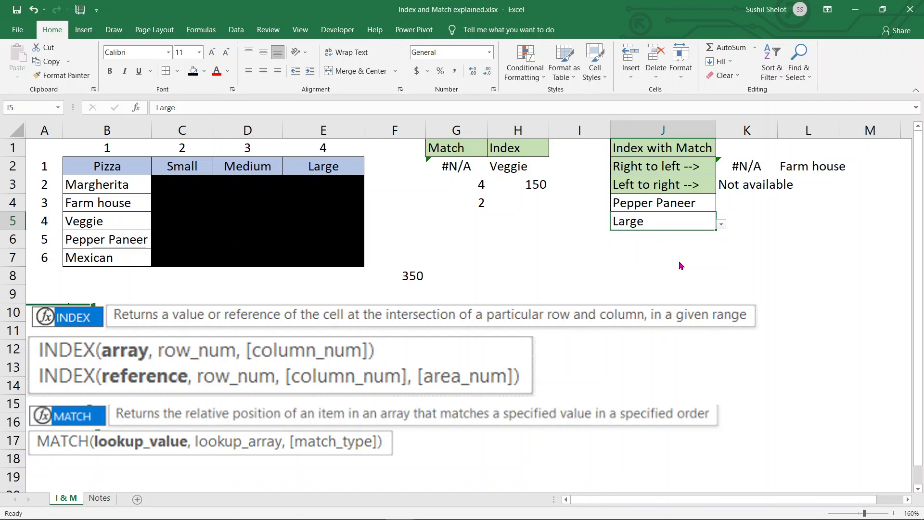
# Try match type 1 in the size MATCH of the K3 formula, and undo the change
pyautogui.click(738, 184)
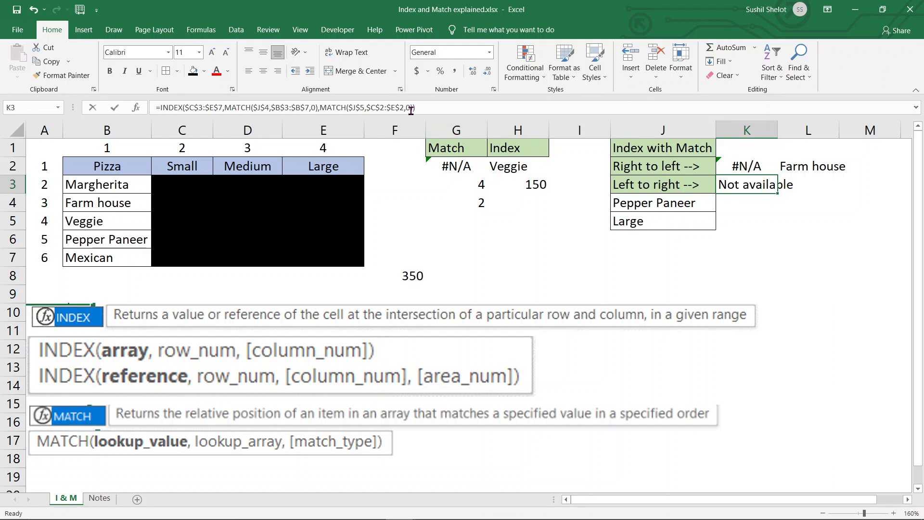
pyautogui.click(409, 107)
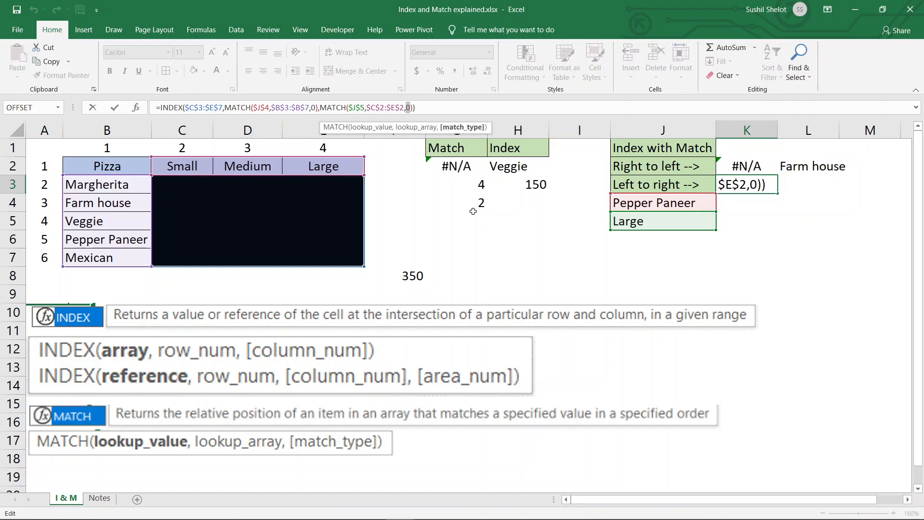
pyautogui.write('1')
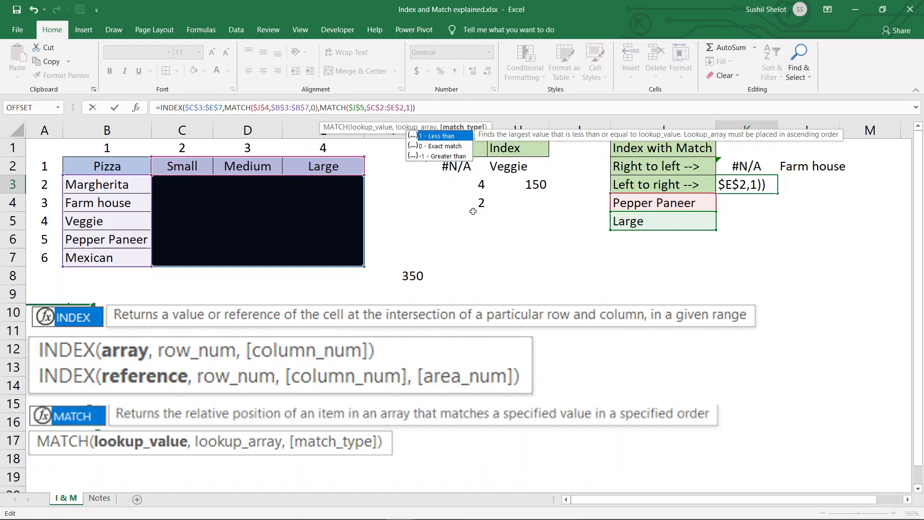
pyautogui.press('Return')
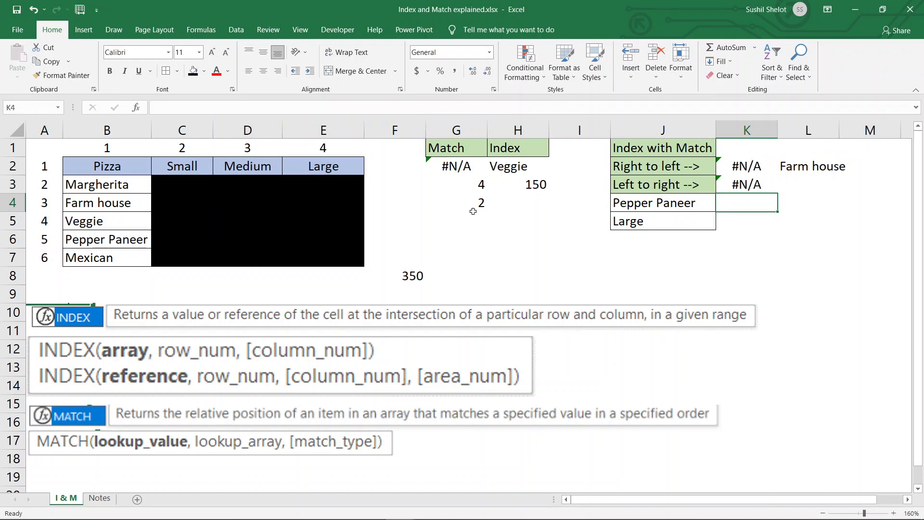
pyautogui.hotkey('ctrl', 'z')
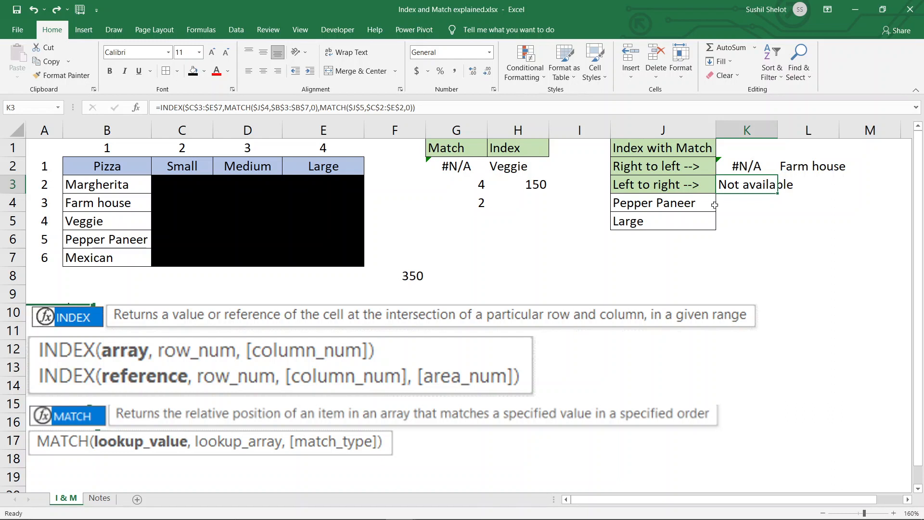
# Choose Farm house as the pizza in J4
pyautogui.click(708, 206)
pyautogui.click(721, 207)
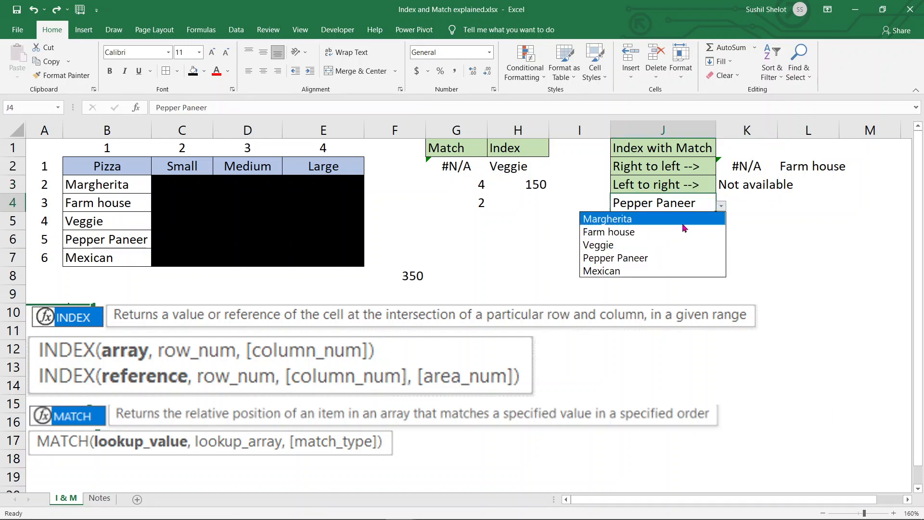
pyautogui.click(654, 227)
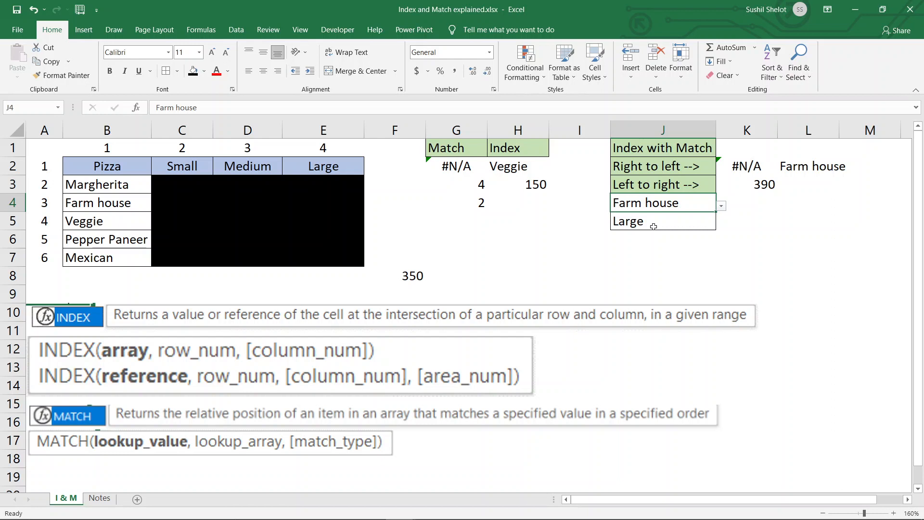
# Compare the formulas in K3 and L2, and examine the lookup arrays $B$3:$B$7 and $C$2:$E$2 in K3 without changing them
pyautogui.click(758, 183)
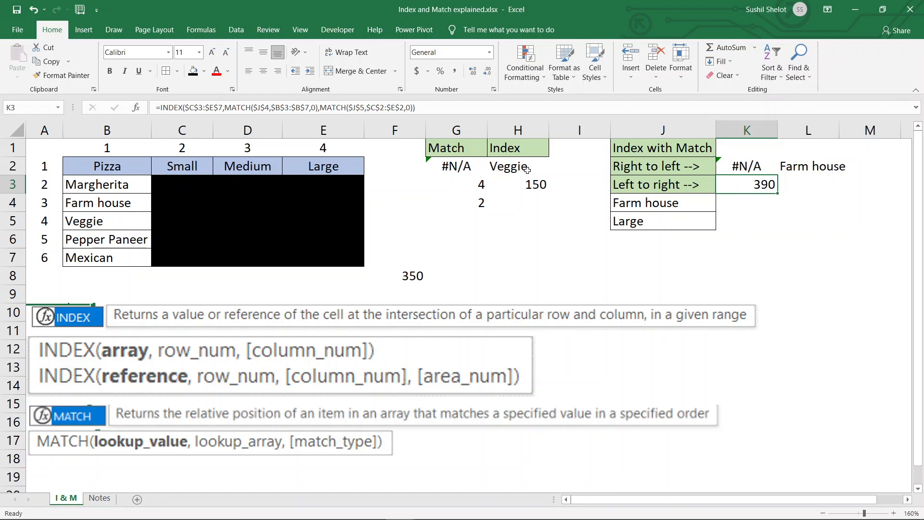
pyautogui.click(817, 169)
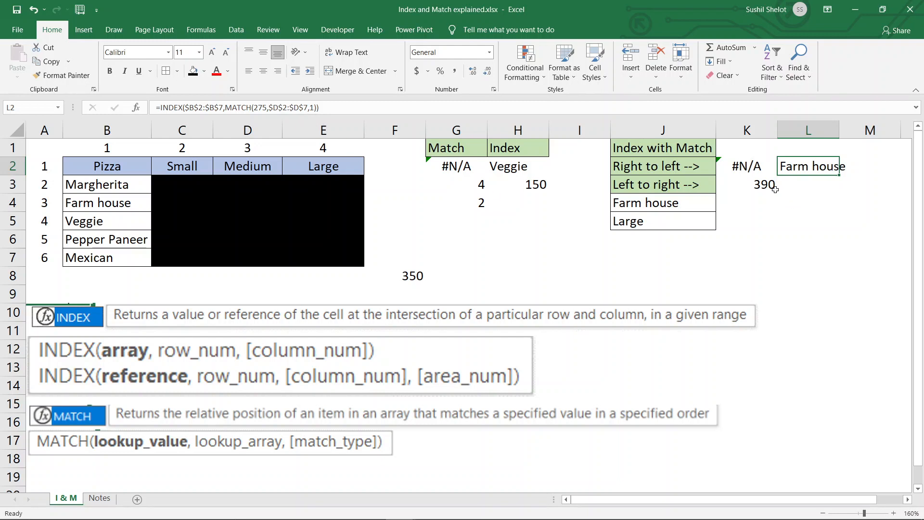
pyautogui.click(772, 189)
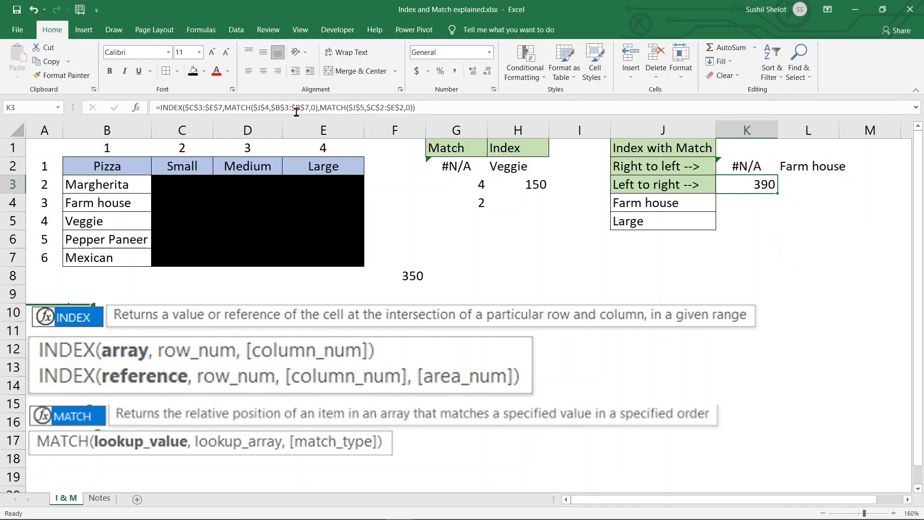
pyautogui.doubleClick(294, 110)
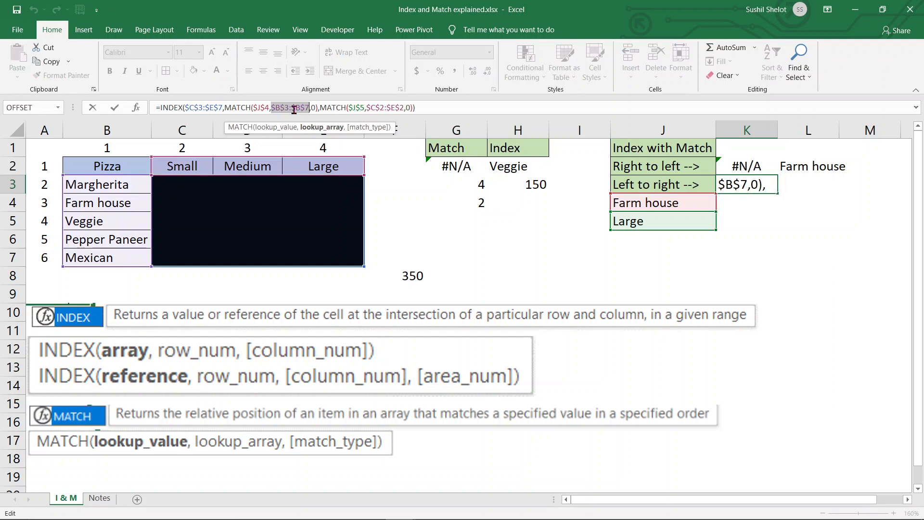
pyautogui.doubleClick(387, 107)
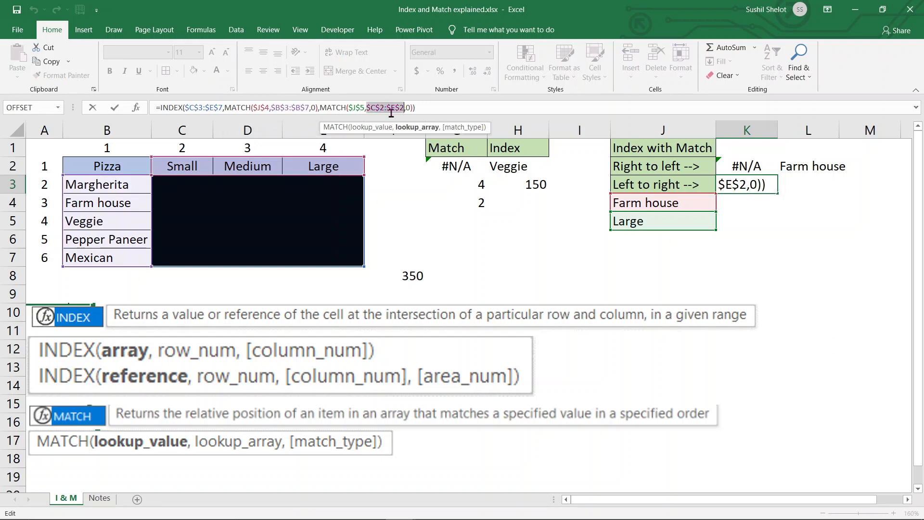
pyautogui.click(740, 264)
pyautogui.press('Escape')
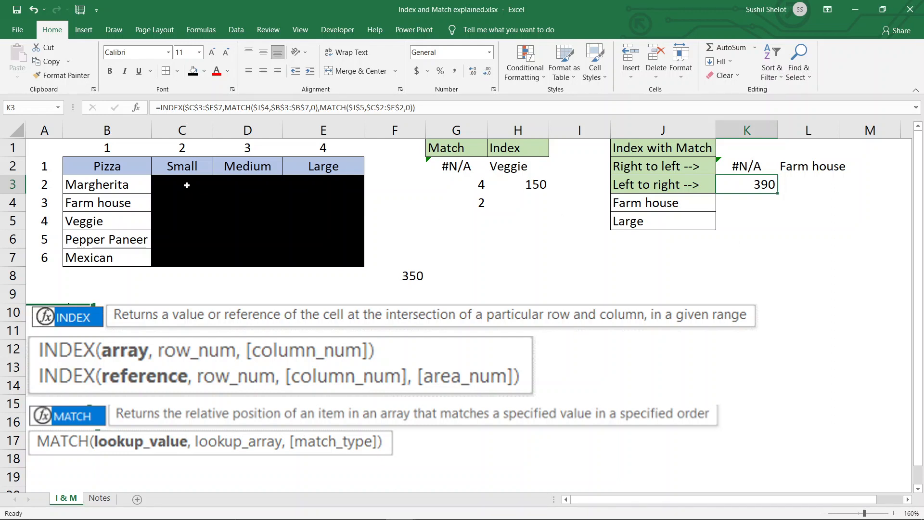
# Remove the black fill from the price cells C3:E7
pyautogui.moveTo(187, 185); pyautogui.dragTo(321, 253)
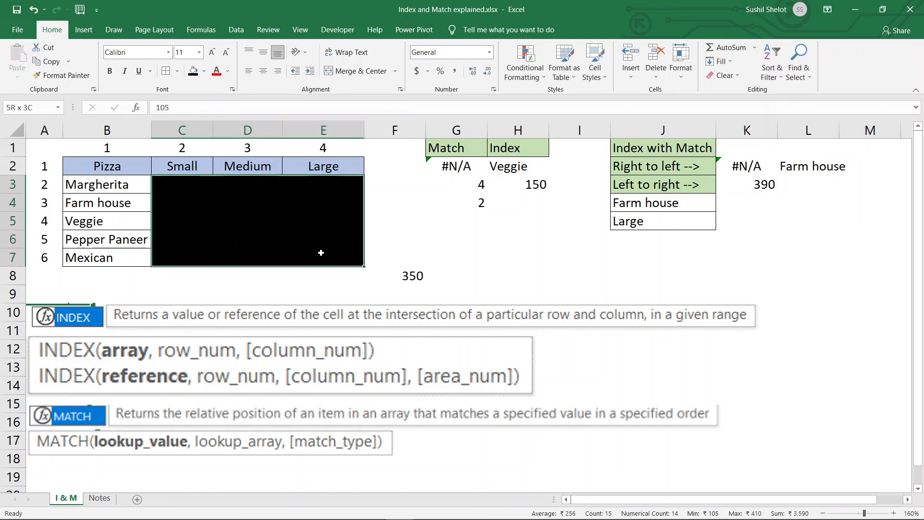
pyautogui.click(204, 71)
pyautogui.click(221, 176)
pyautogui.click(507, 281)
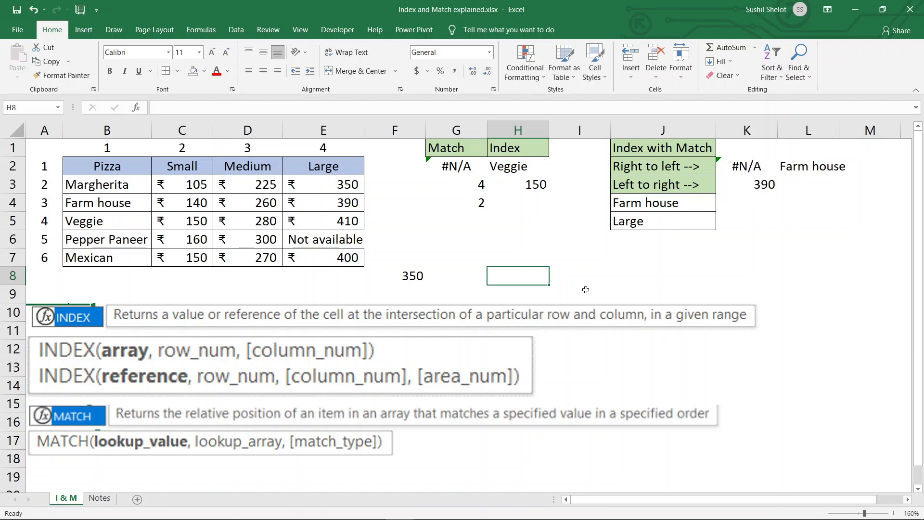
# Re-enter the formula in F8 as =VLOOKUP(B3,B3:E7,4,0) to look up the large Margherita price
pyautogui.click(406, 277)
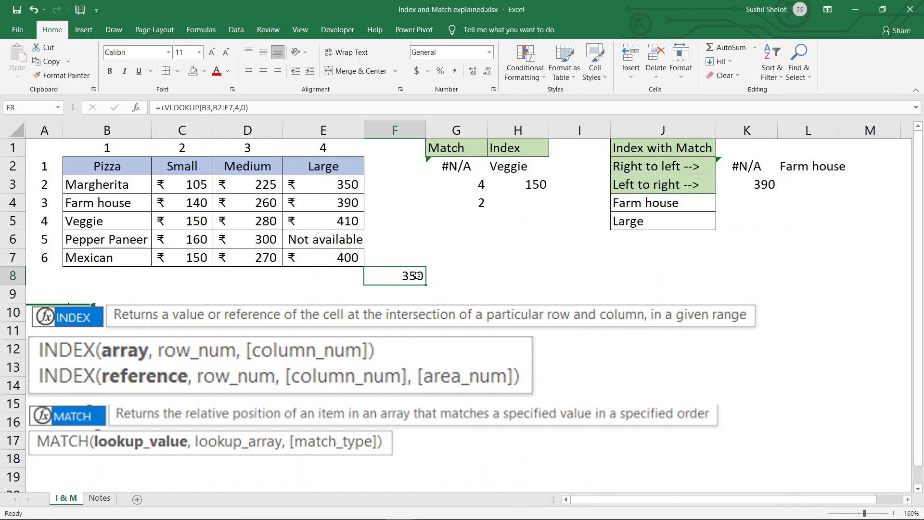
pyautogui.write('=')
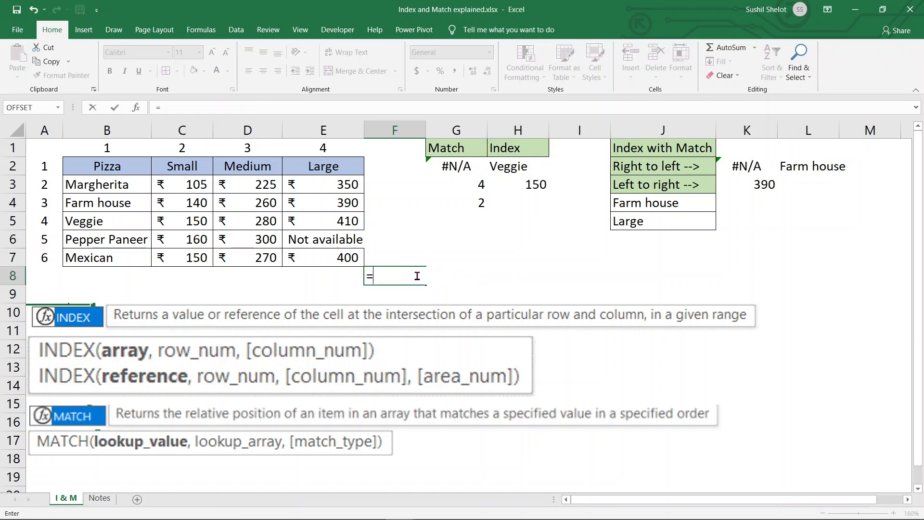
pyautogui.write('vloo')
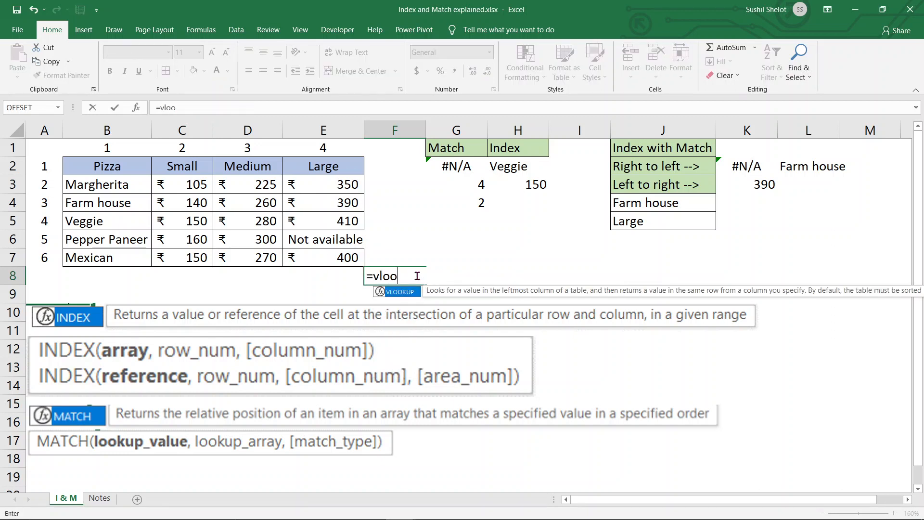
pyautogui.doubleClick(416, 293)
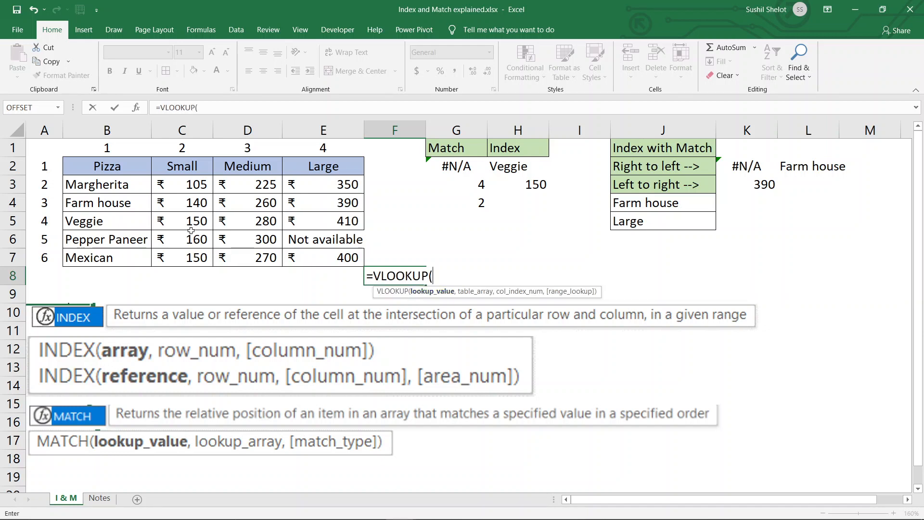
pyautogui.click(127, 181)
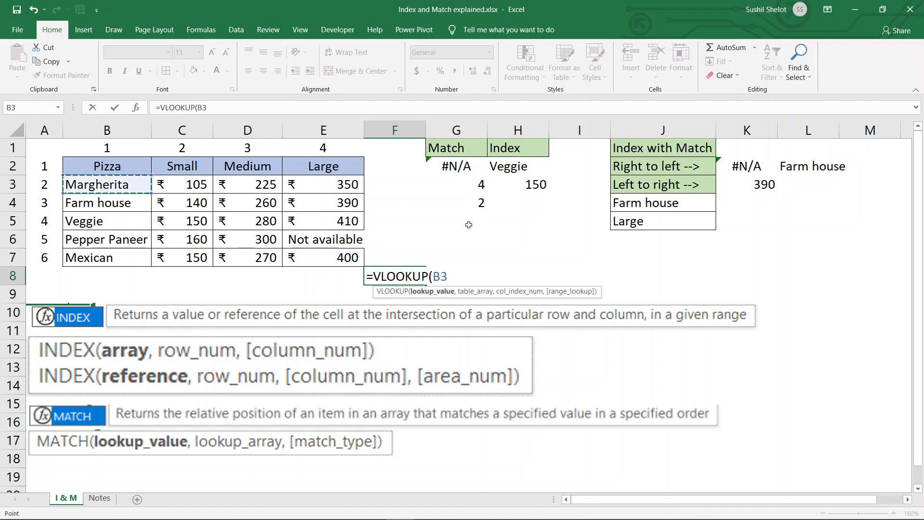
pyautogui.write(',')
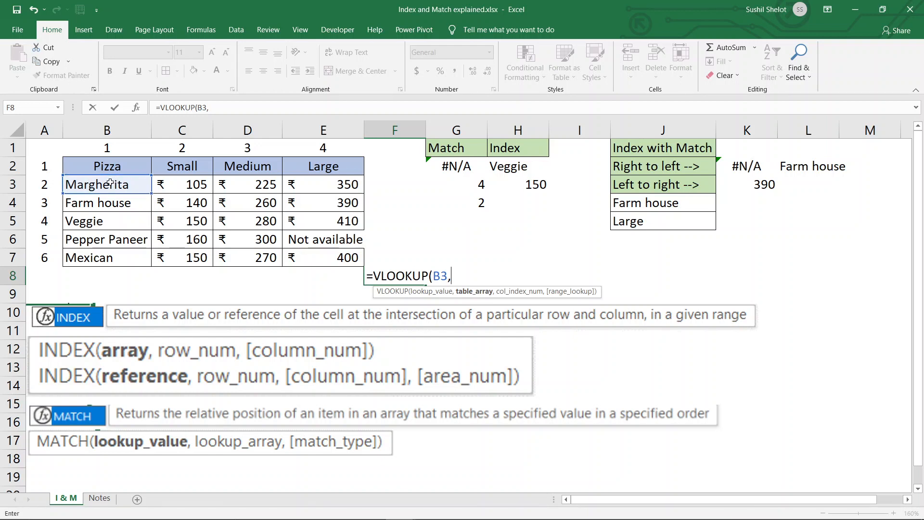
pyautogui.moveTo(111, 183); pyautogui.dragTo(319, 262)
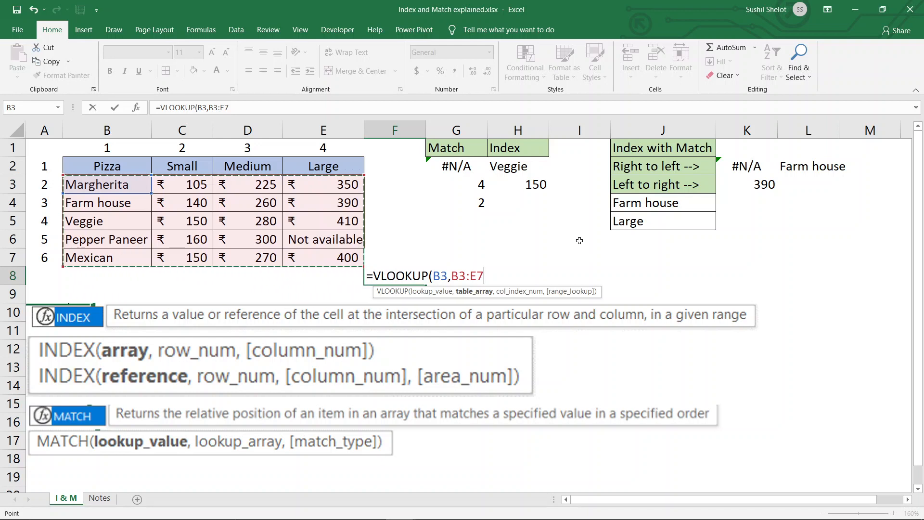
pyautogui.write(',')
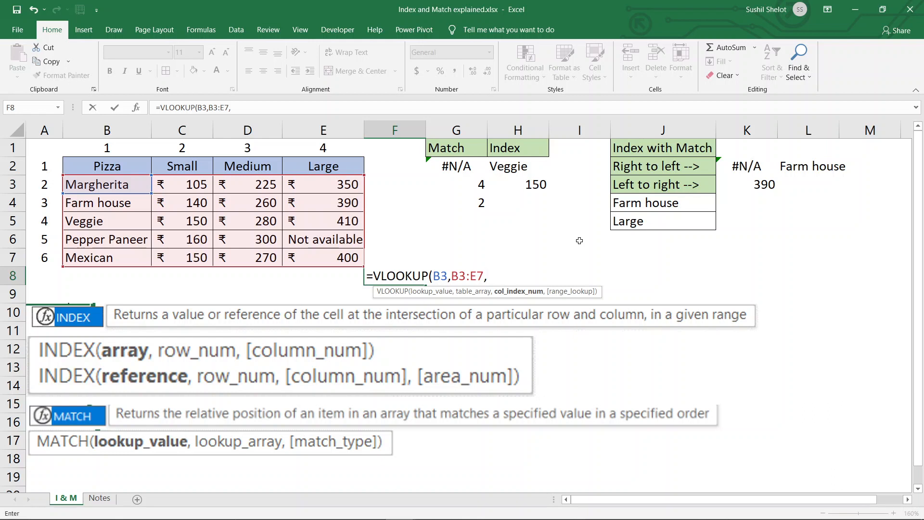
pyautogui.write('4,')
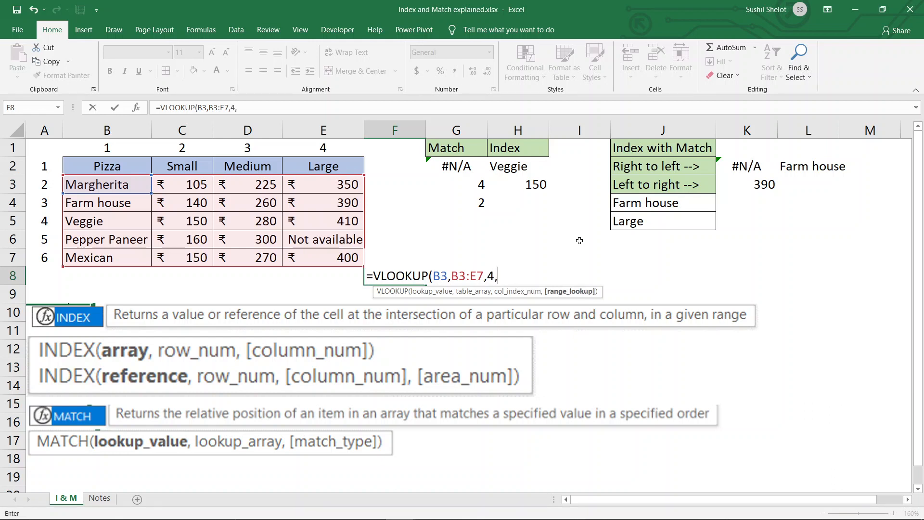
pyautogui.write('0)')
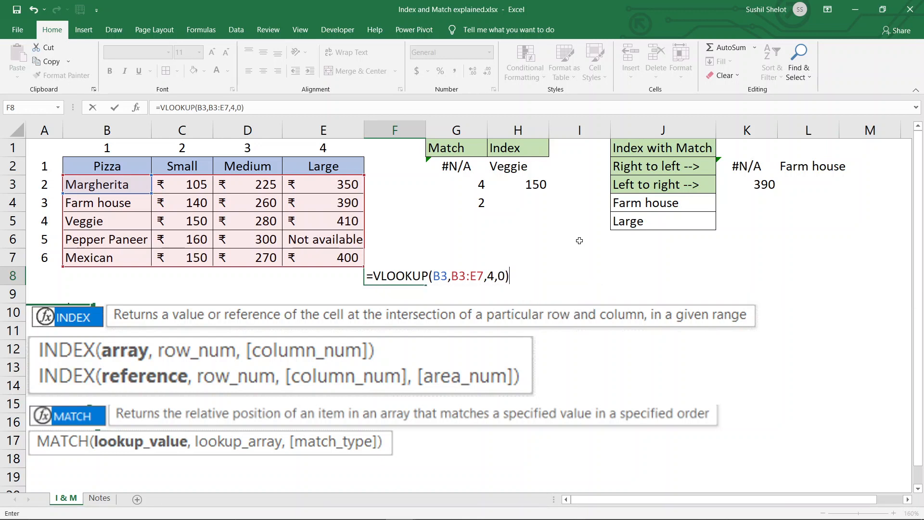
pyautogui.press('Return')
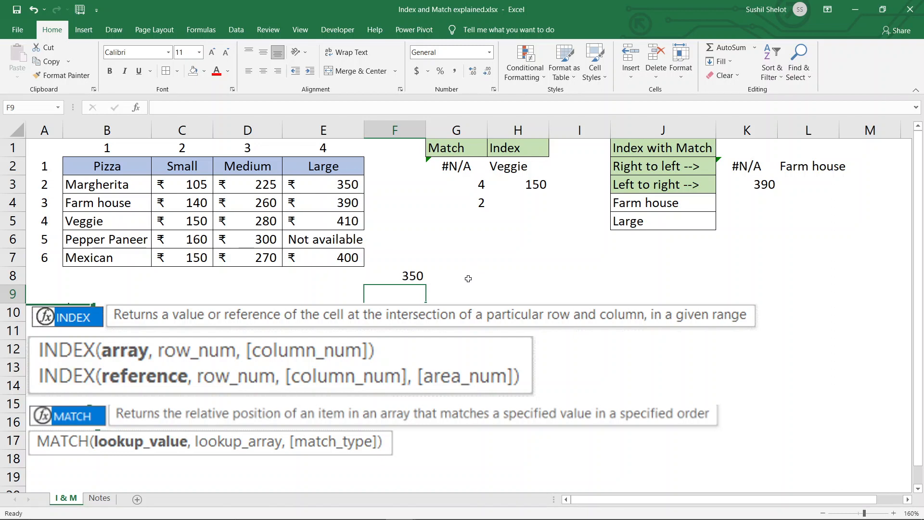
# Choose Margherita as the pizza in J4
pyautogui.click(468, 279)
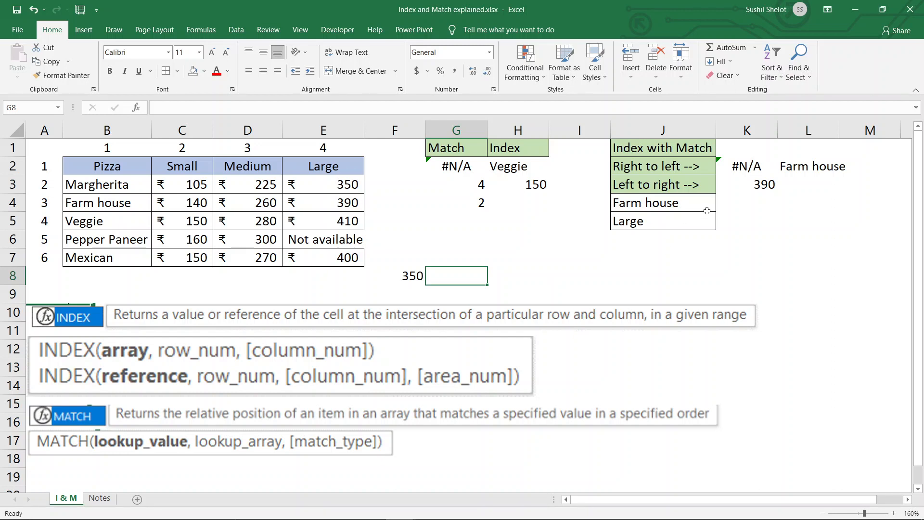
pyautogui.click(704, 206)
pyautogui.click(720, 205)
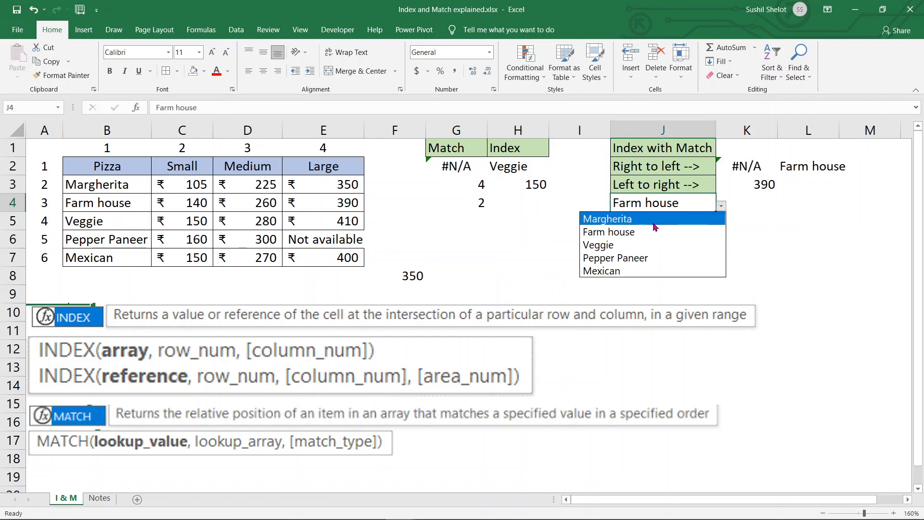
pyautogui.click(703, 219)
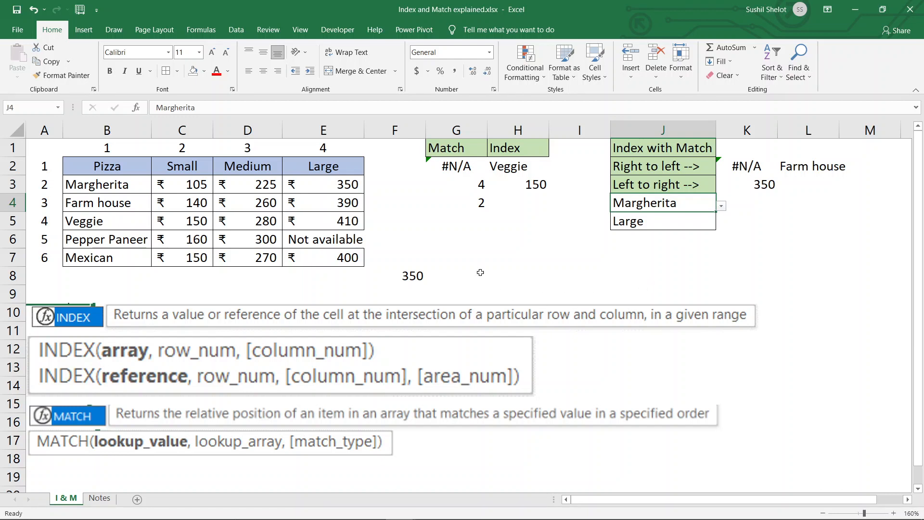
pyautogui.click(480, 272)
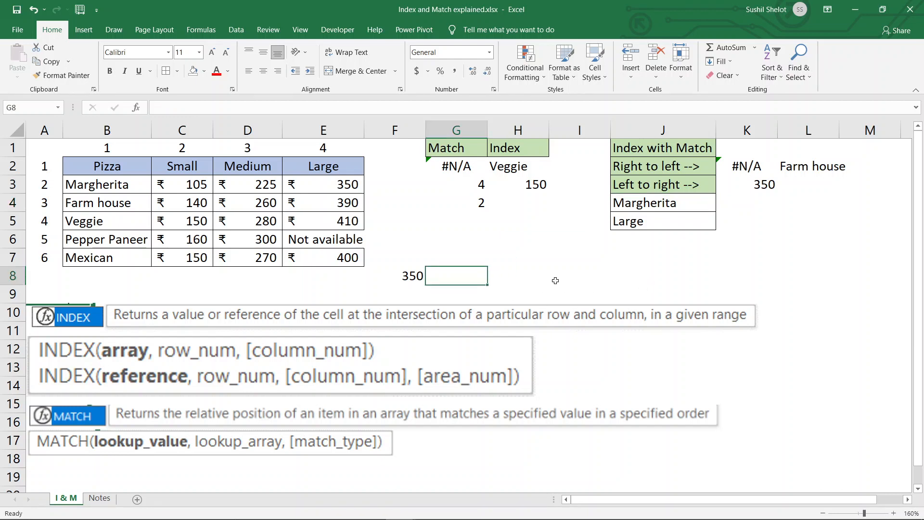
# Examine the INDEX and MATCH formula in K3 and its pizza and size lookup ranges without changing it
pyautogui.click(751, 187)
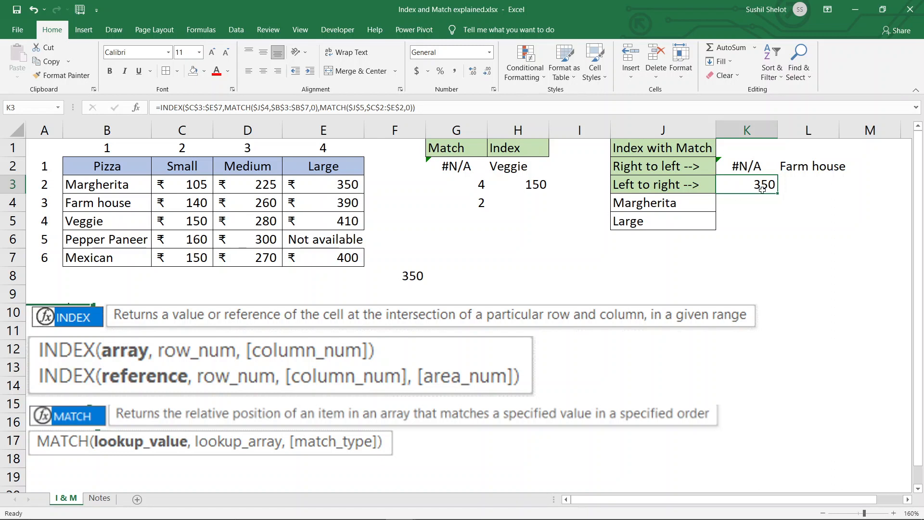
pyautogui.click(257, 131)
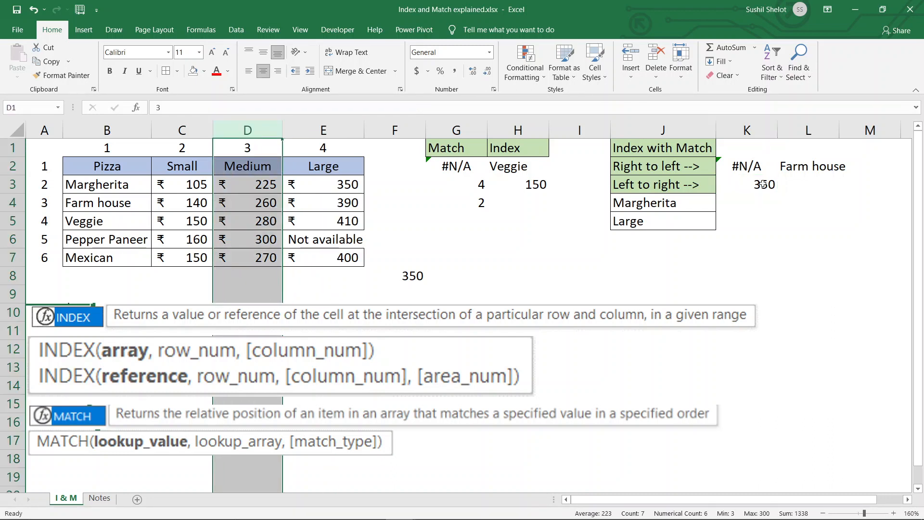
pyautogui.doubleClick(763, 184)
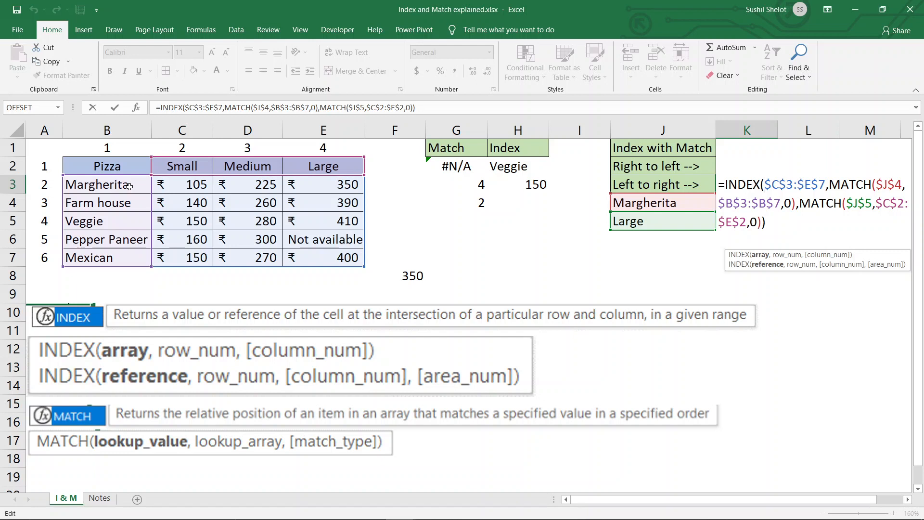
pyautogui.moveTo(129, 186); pyautogui.dragTo(131, 259)
pyautogui.moveTo(196, 171); pyautogui.dragTo(304, 165)
pyautogui.press('Escape')
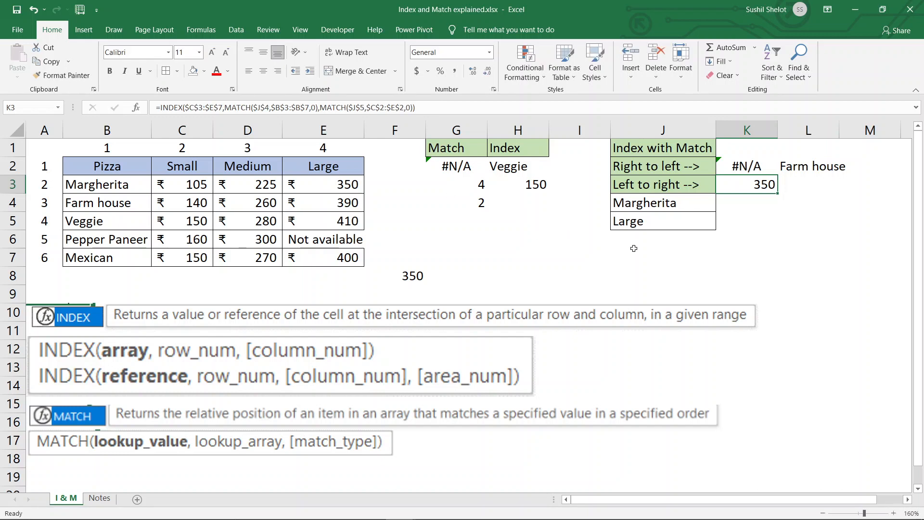
# Insert a blank column between the Pizza and Small columns
pyautogui.click(239, 131)
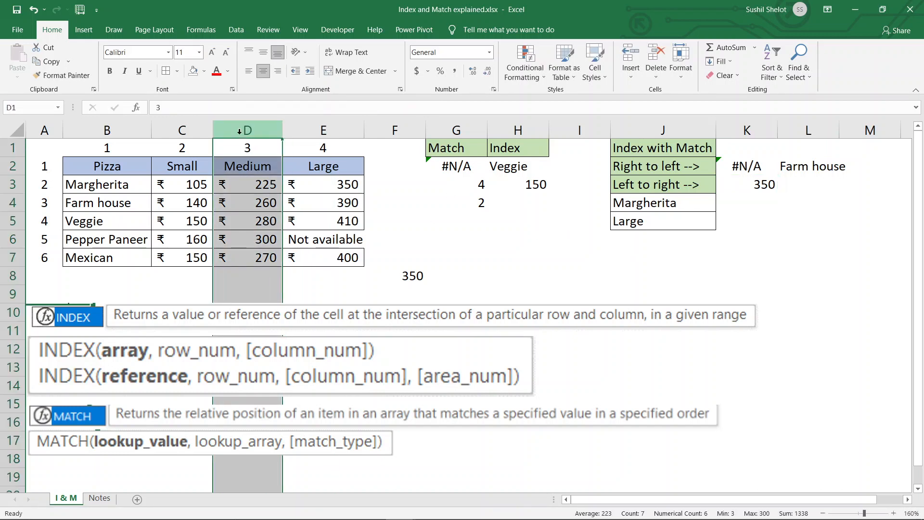
pyautogui.rightClick(239, 131)
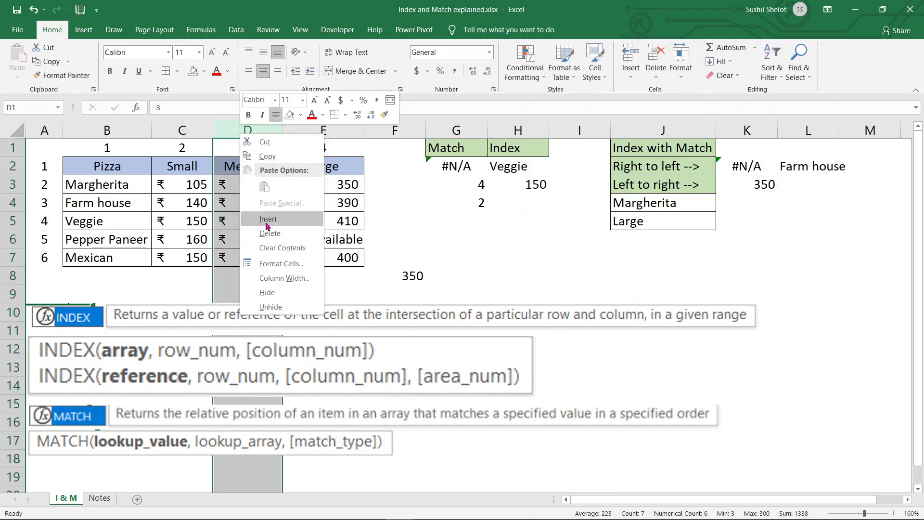
pyautogui.click(196, 132)
pyautogui.click(195, 131)
pyautogui.rightClick(195, 131)
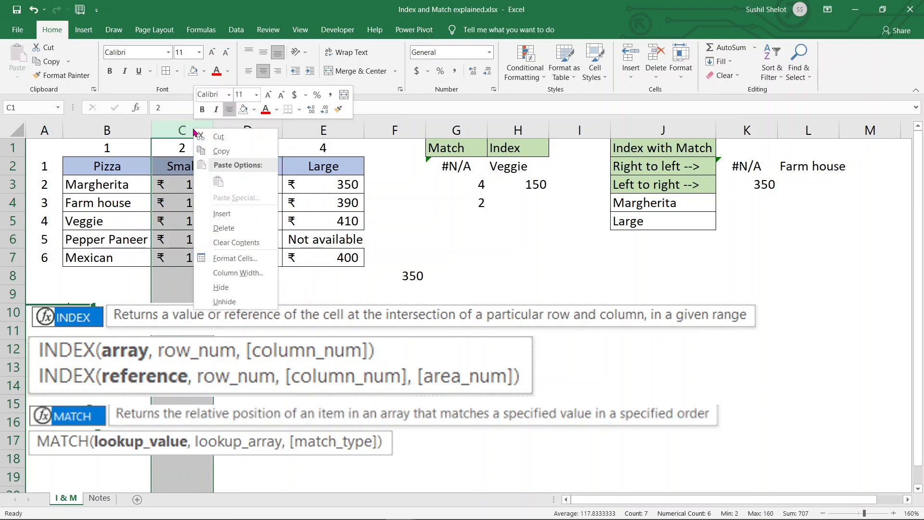
pyautogui.click(227, 213)
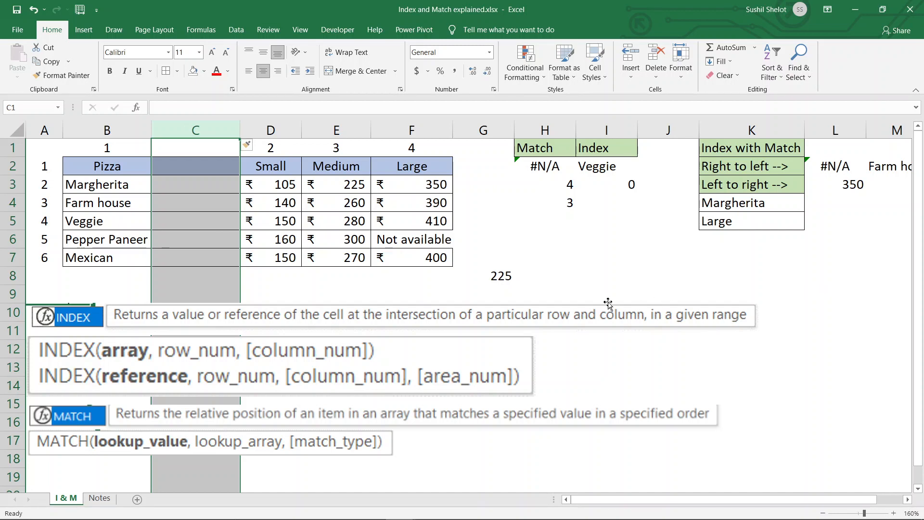
# Compare the VLOOKUP result in G8 with the INDEX and MATCH result in L3 against the large Margherita price, using temporary pen marks
pyautogui.click(501, 277)
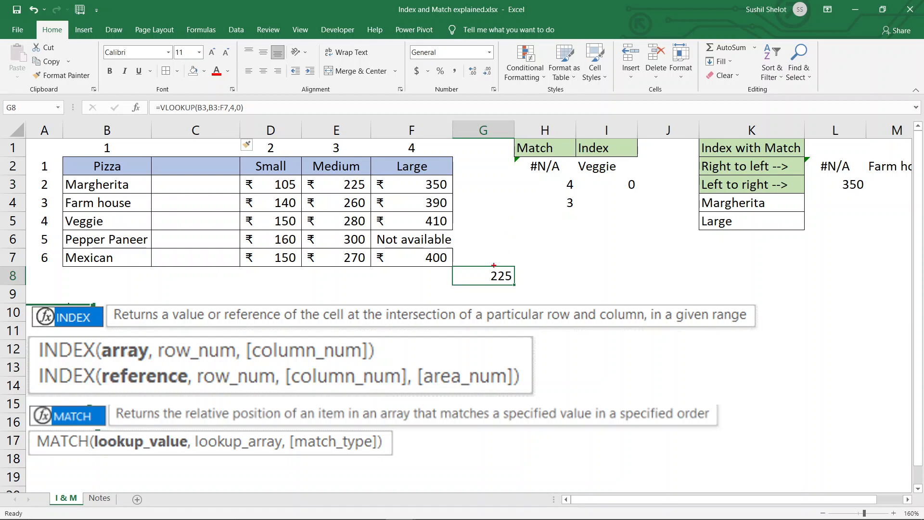
pyautogui.moveTo(449, 255)
pyautogui.mouseDown()
pyautogui.moveTo(469, 283)
pyautogui.moveTo(536, 279)
pyautogui.moveTo(456, 260)
pyautogui.mouseUp()
pyautogui.moveTo(788, 212)
pyautogui.mouseDown()
pyautogui.moveTo(717, 189)
pyautogui.moveTo(752, 243)
pyautogui.moveTo(790, 210)
pyautogui.mouseUp()
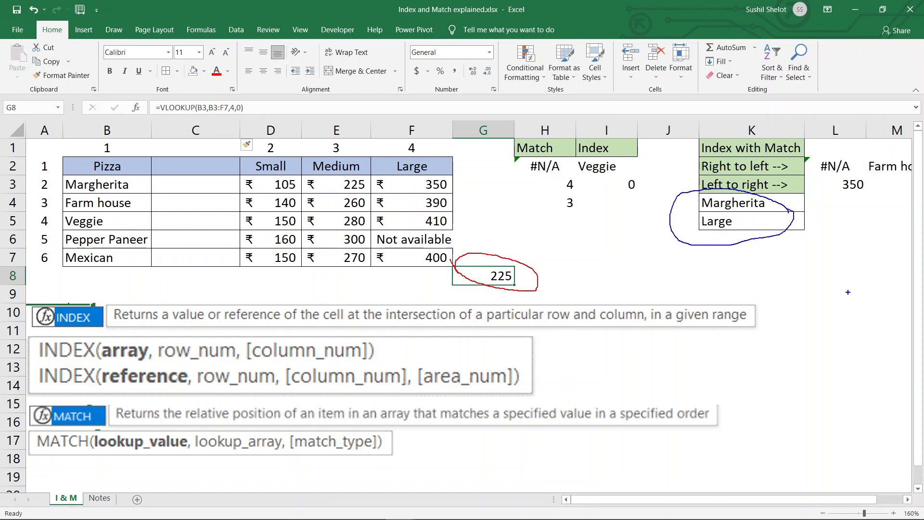
pyautogui.moveTo(876, 189)
pyautogui.mouseDown()
pyautogui.moveTo(857, 176)
pyautogui.moveTo(814, 184)
pyautogui.moveTo(876, 197)
pyautogui.mouseUp()
pyautogui.moveTo(456, 186)
pyautogui.mouseDown()
pyautogui.moveTo(515, 184)
pyautogui.moveTo(443, 186)
pyautogui.moveTo(474, 192)
pyautogui.mouseUp()
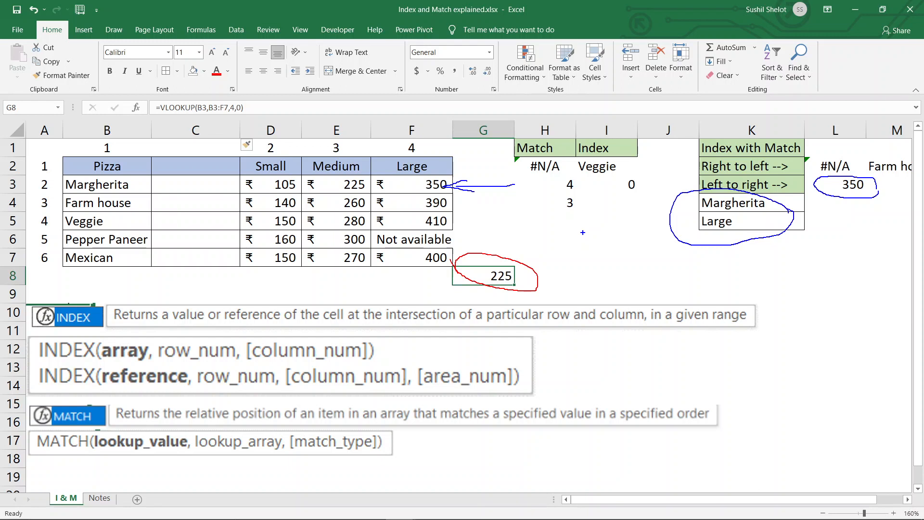
pyautogui.press('Escape')
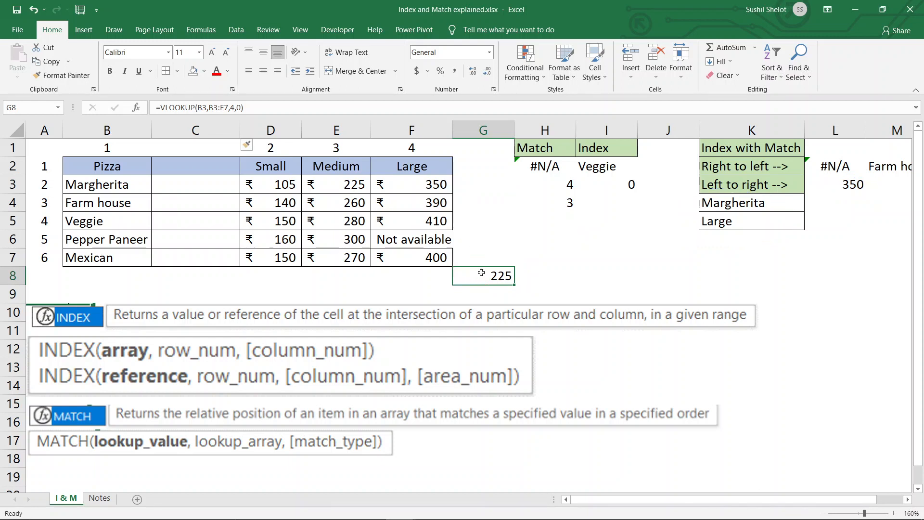
# Examine the column index argument of the VLOOKUP formula in G8 against the column numbers in row 1, leaving the formula unchanged
pyautogui.doubleClick(481, 273)
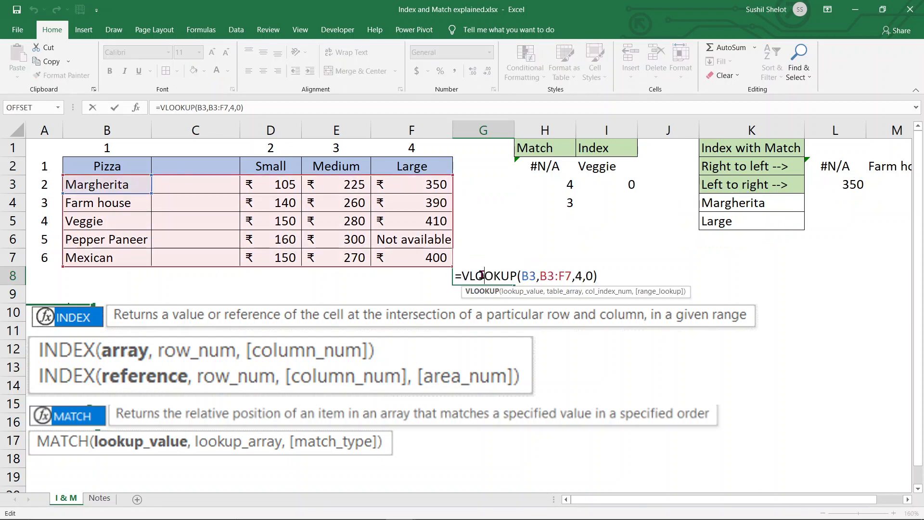
pyautogui.doubleClick(579, 275)
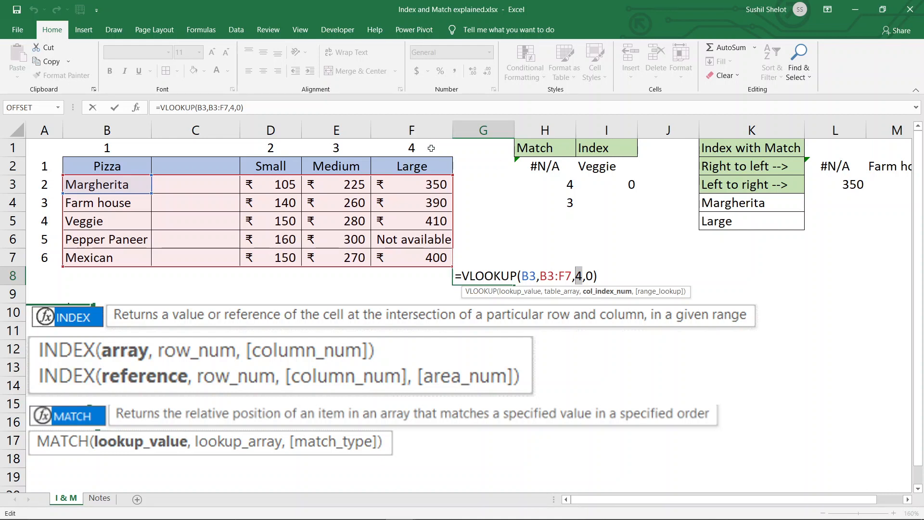
pyautogui.moveTo(278, 144); pyautogui.dragTo(373, 144)
pyautogui.press('Return')
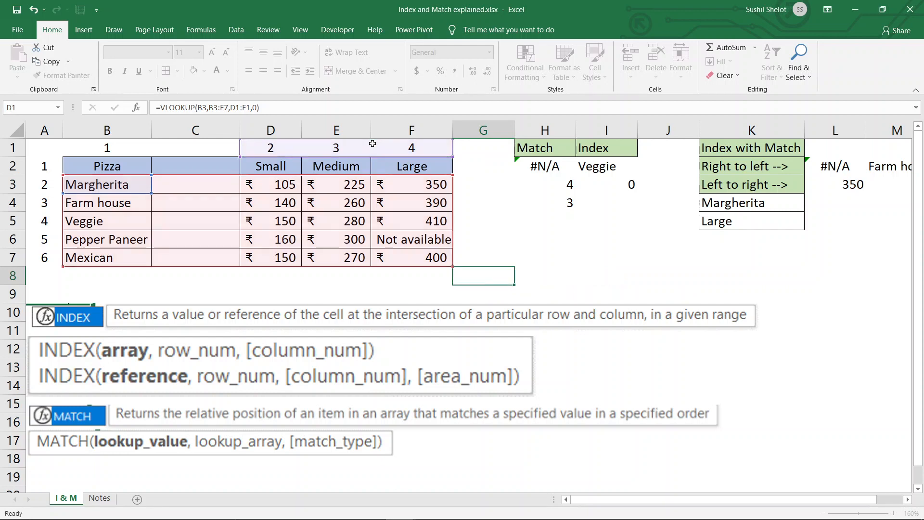
# Renumber the columns in C1:F1 as 2, 3, 4 and 5, and select the VLOOKUP cell G8
pyautogui.moveTo(269, 145); pyautogui.dragTo(388, 145)
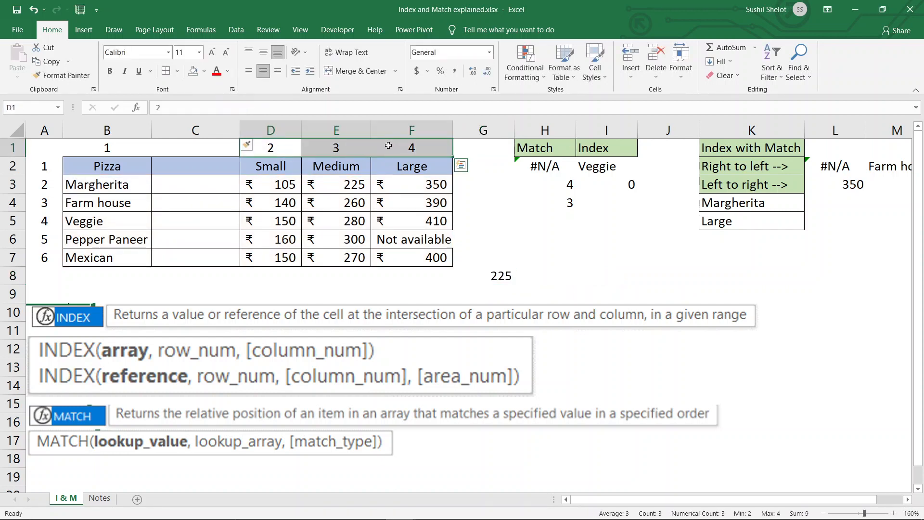
pyautogui.hotkey('ctrl', 'c')
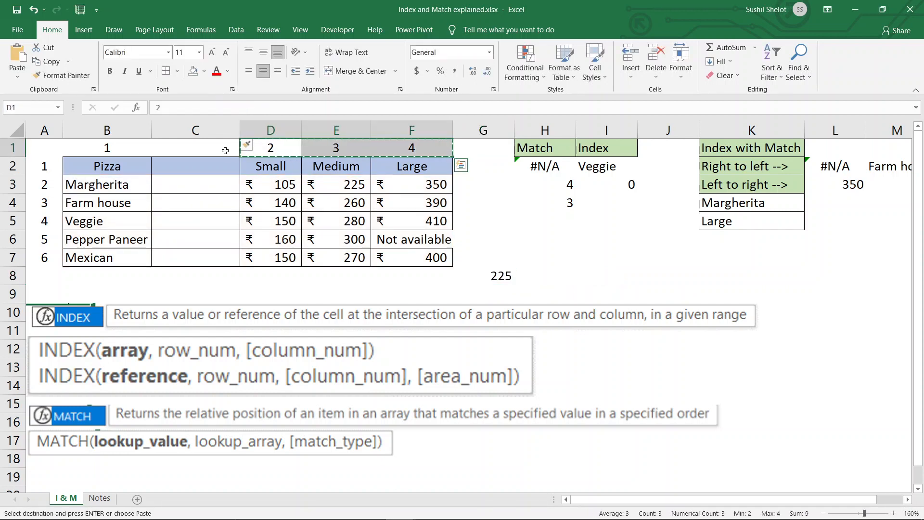
pyautogui.click(224, 149)
pyautogui.hotkey('ctrl', 'v')
pyautogui.click(394, 145)
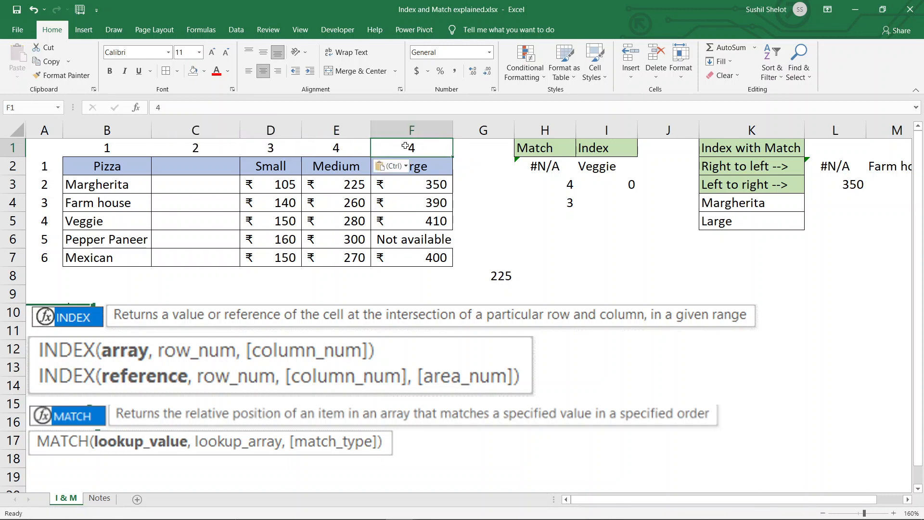
pyautogui.write('5')
pyautogui.press('Return')
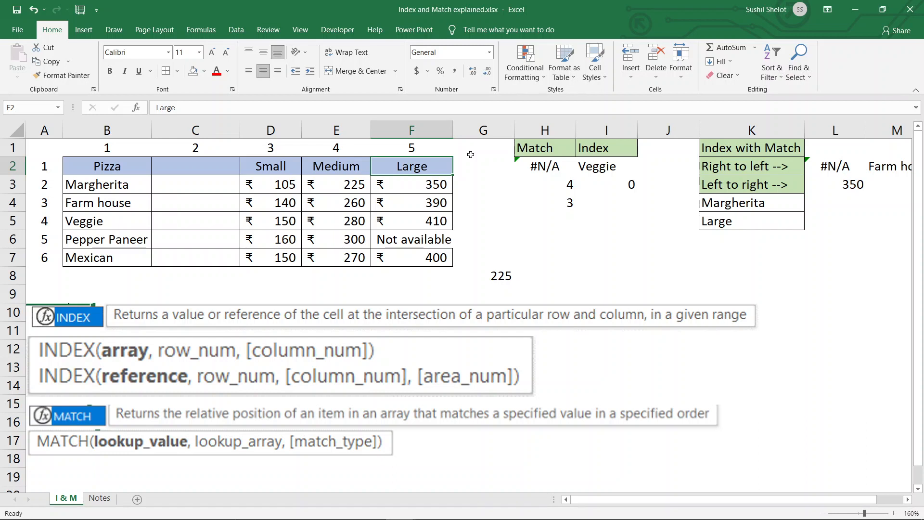
pyautogui.click(498, 276)
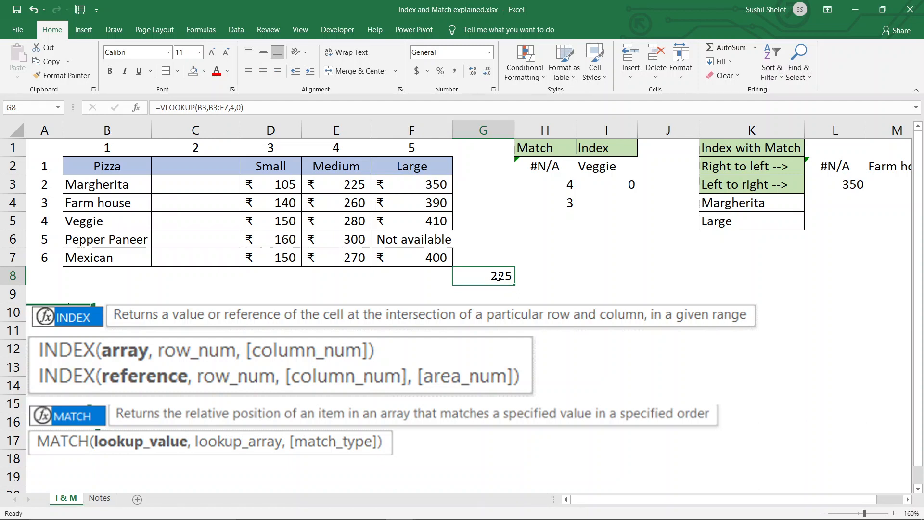
# Change the column index argument of the VLOOKUP formula in G8 to 5
pyautogui.click(233, 110)
pyautogui.doubleClick(233, 108)
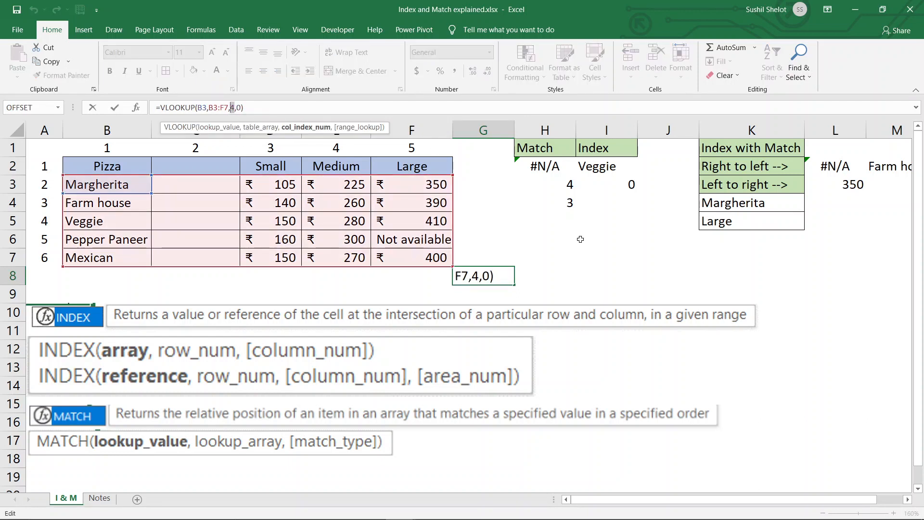
pyautogui.write('5')
pyautogui.press('Return')
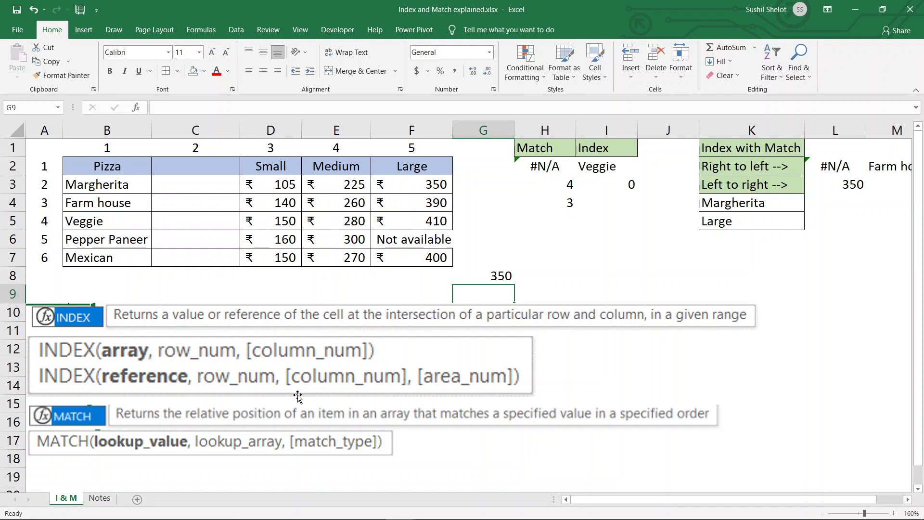
# Open the Notes sheet and review the notes in B2 and B3 comparing INDEX and MATCH with VLOOKUP
pyautogui.click(101, 499)
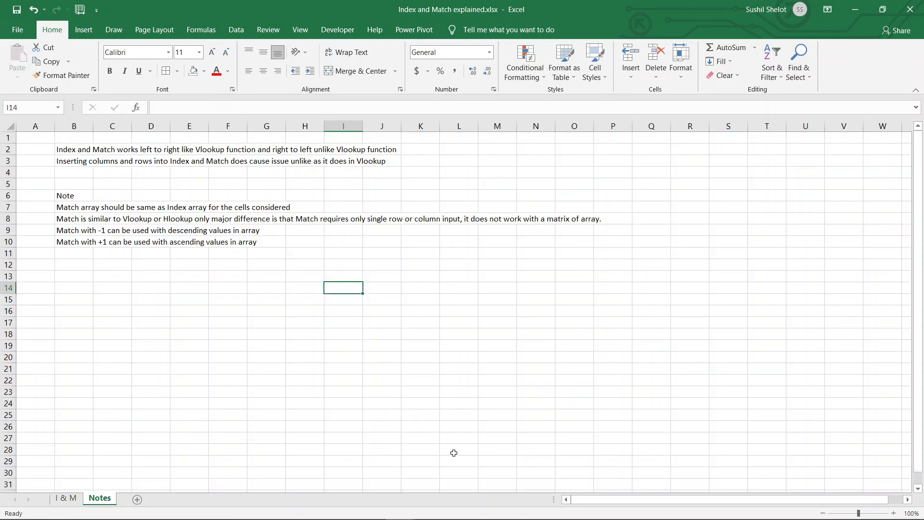
pyautogui.keyDown('ctrl'); pyautogui.scroll(2, 465, 439); pyautogui.keyUp('ctrl')
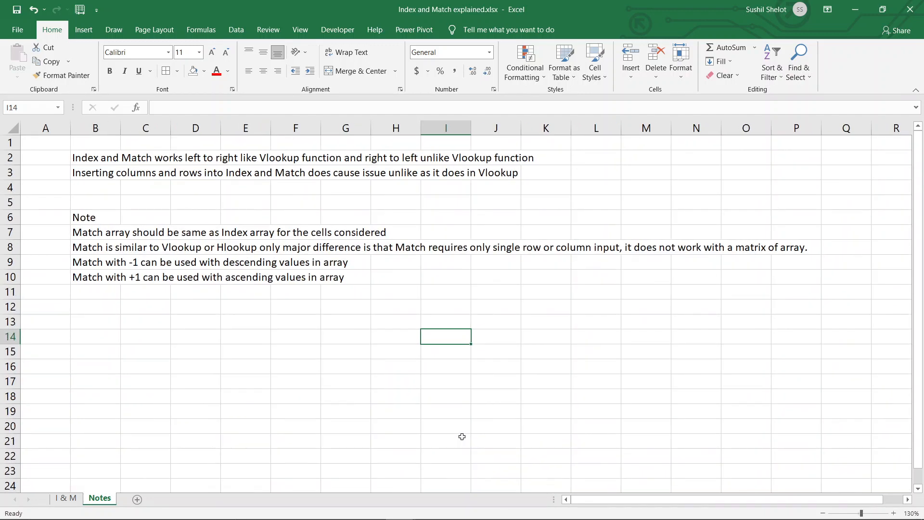
pyautogui.click(82, 159)
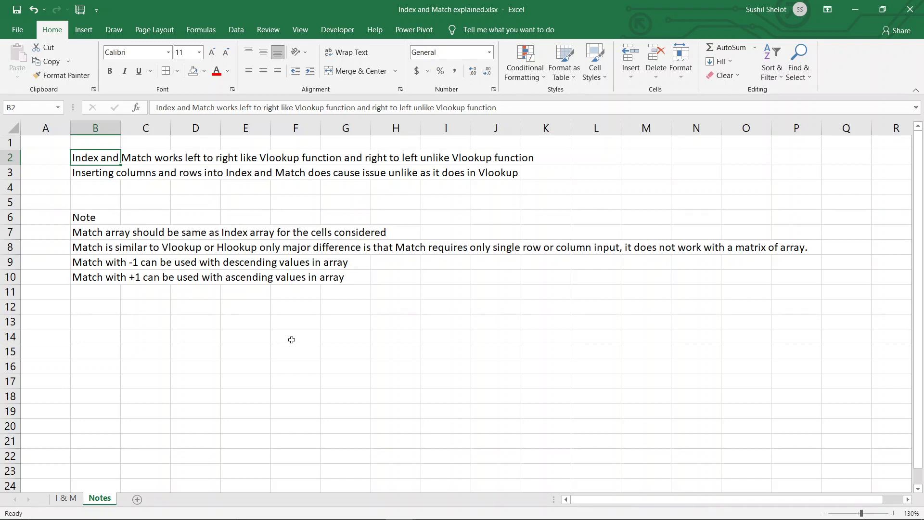
pyautogui.click(94, 174)
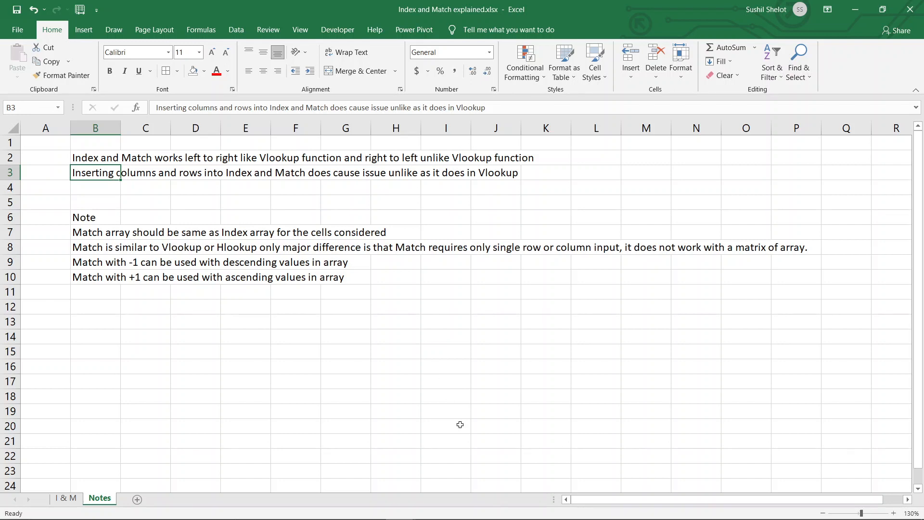
# Switch to the workbook Olympics database i and M.xlsx
pyautogui.moveTo(450, 517)
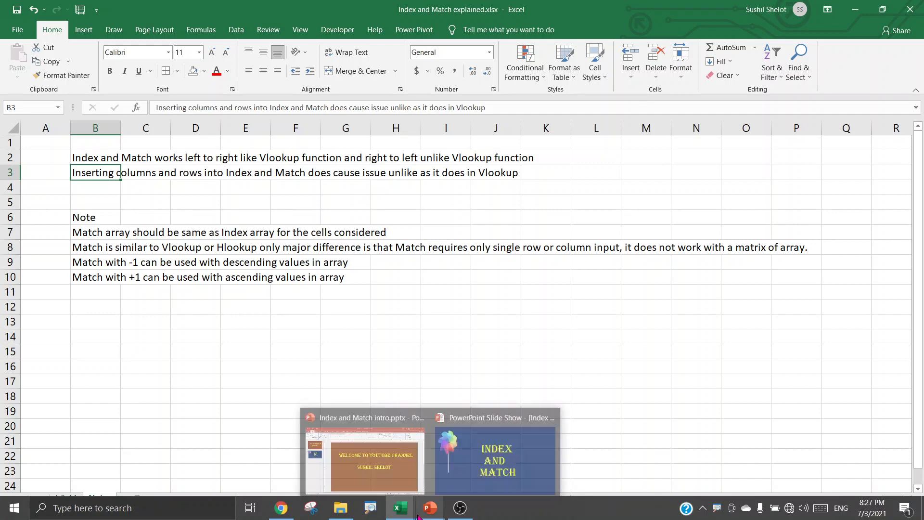
pyautogui.moveTo(408, 516)
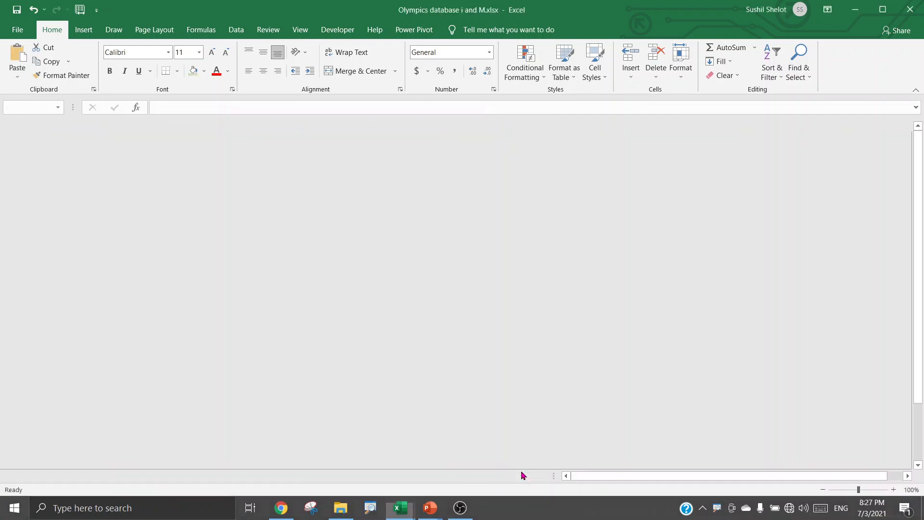
pyautogui.click(521, 476)
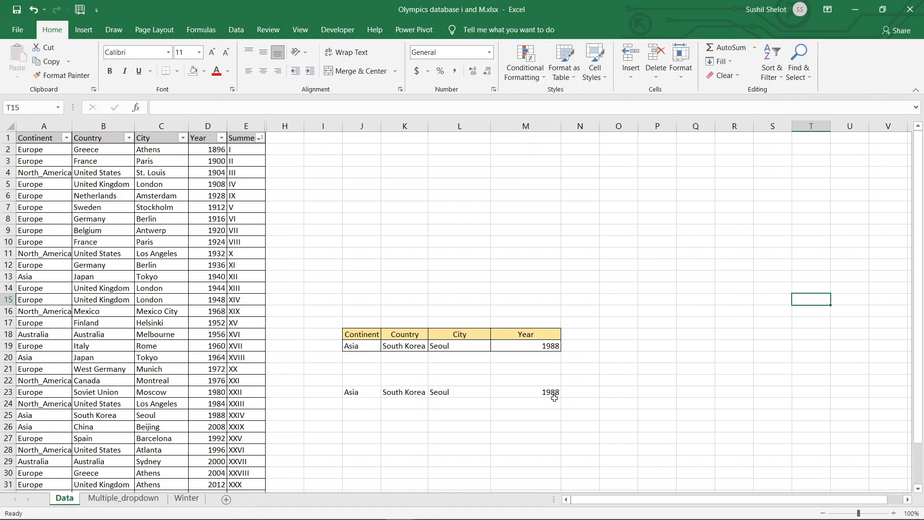
# Examine the Continent and Country inputs, the source table and the DGET formulas under City and Year in row 19
pyautogui.click(354, 347)
pyautogui.click(399, 347)
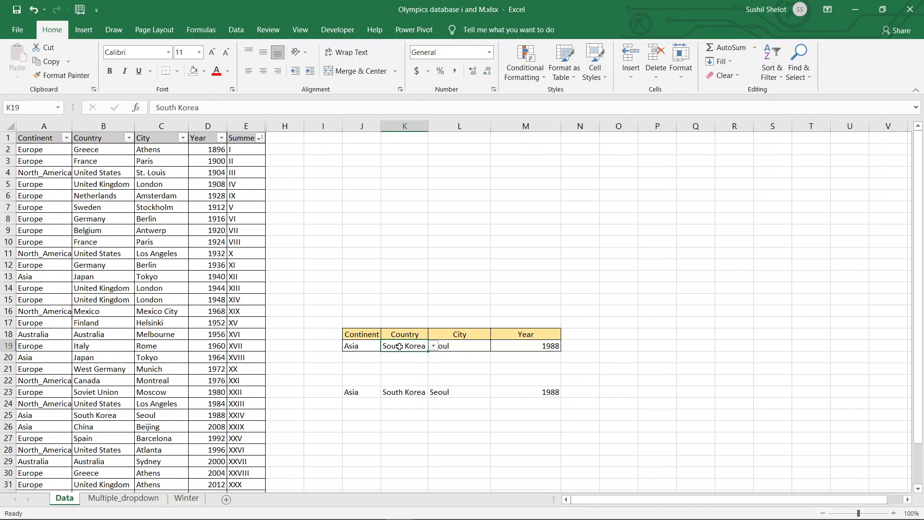
pyautogui.click(365, 348)
pyautogui.click(407, 349)
pyautogui.moveTo(39, 138); pyautogui.dragTo(251, 474)
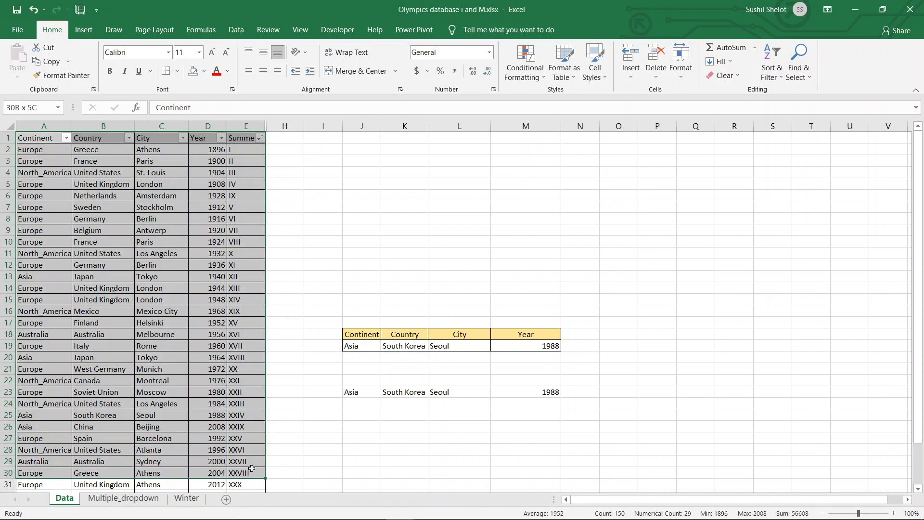
pyautogui.click(483, 348)
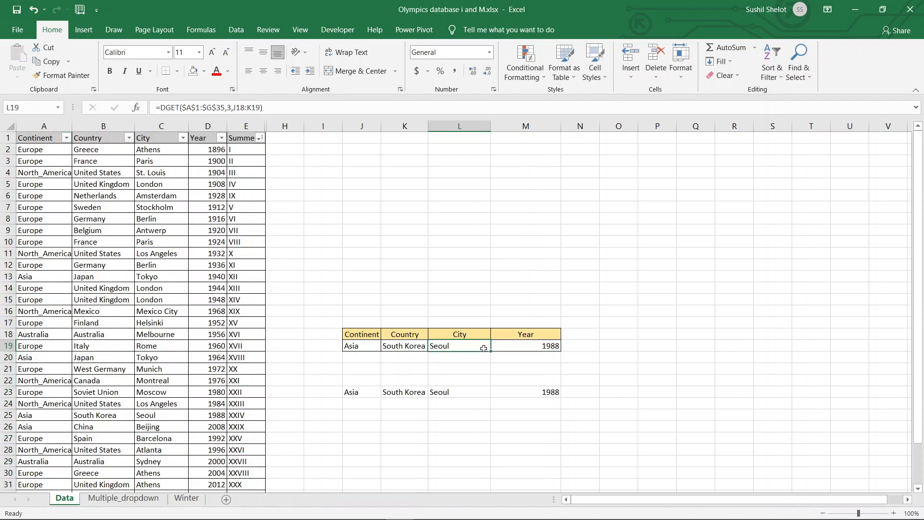
pyautogui.click(519, 348)
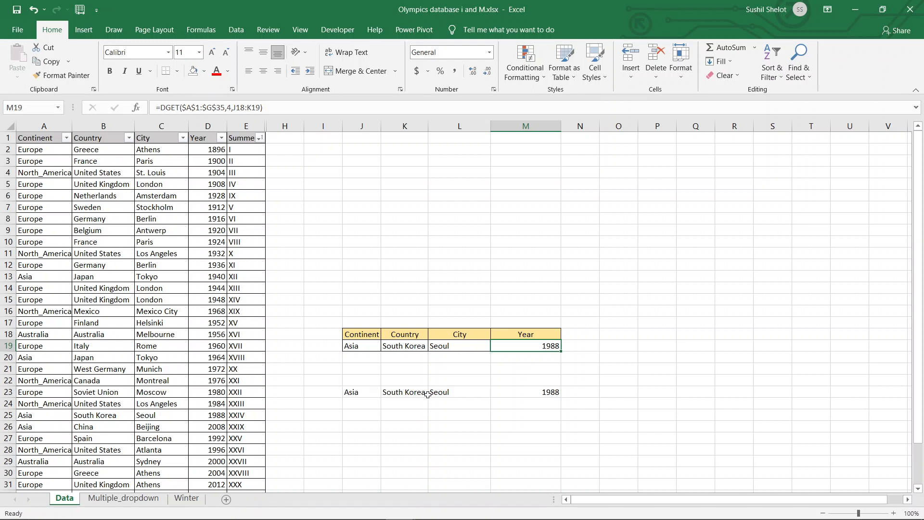
# Compare the INDEX and MATCH formula in L23 with the DGET formula in L19, leaving both unchanged
pyautogui.click(457, 394)
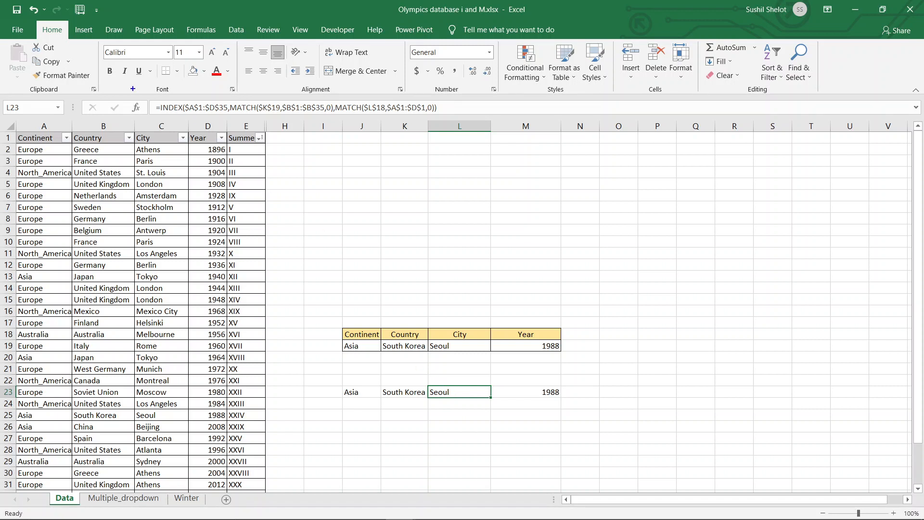
pyautogui.moveTo(152, 95); pyautogui.dragTo(453, 120)
pyautogui.doubleClick(465, 348)
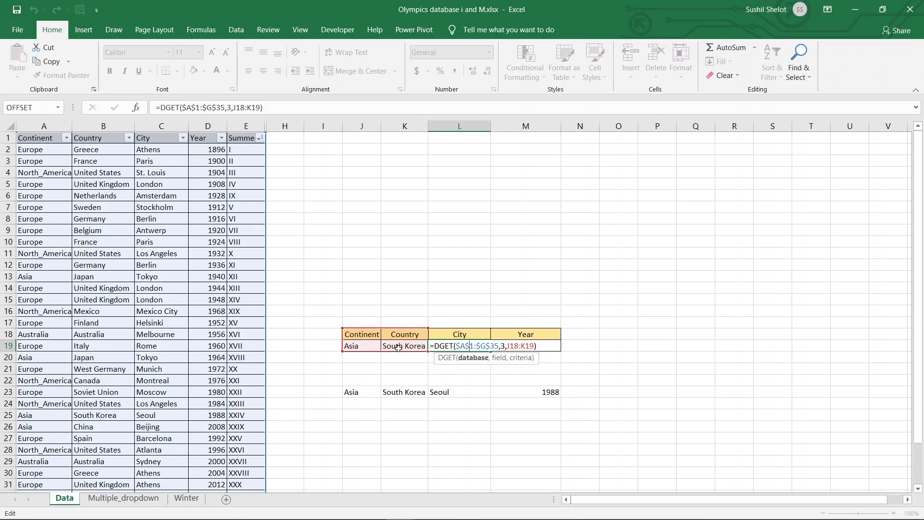
pyautogui.hotkey('ctrl', 'Return')
# Trace the ranges of the L23 formula with temporary pen marks on the Country column and City headers, keeping the formula unchanged
pyautogui.click(449, 391)
pyautogui.doubleClick(449, 391)
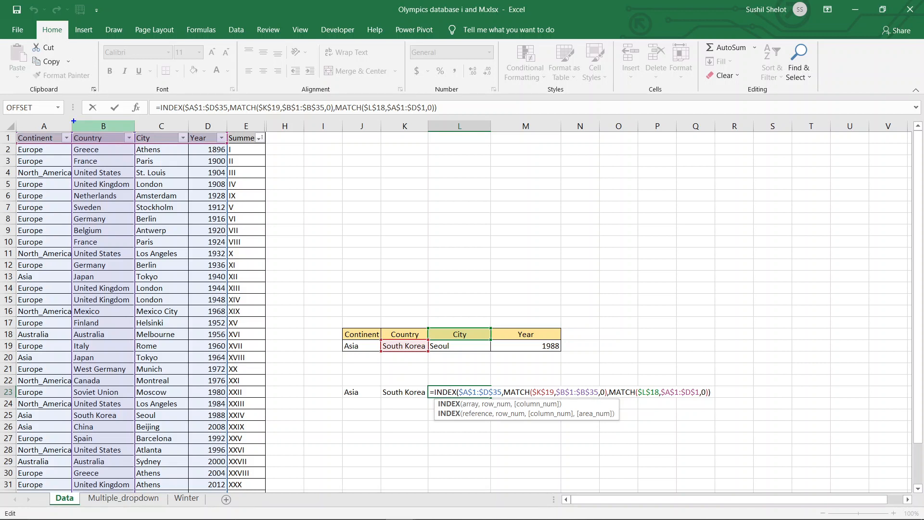
pyautogui.moveTo(68, 129)
pyautogui.mouseDown()
pyautogui.moveTo(148, 366)
pyautogui.moveTo(98, 493)
pyautogui.moveTo(81, 111)
pyautogui.moveTo(127, 166)
pyautogui.moveTo(114, 469)
pyautogui.moveTo(79, 496)
pyautogui.mouseUp()
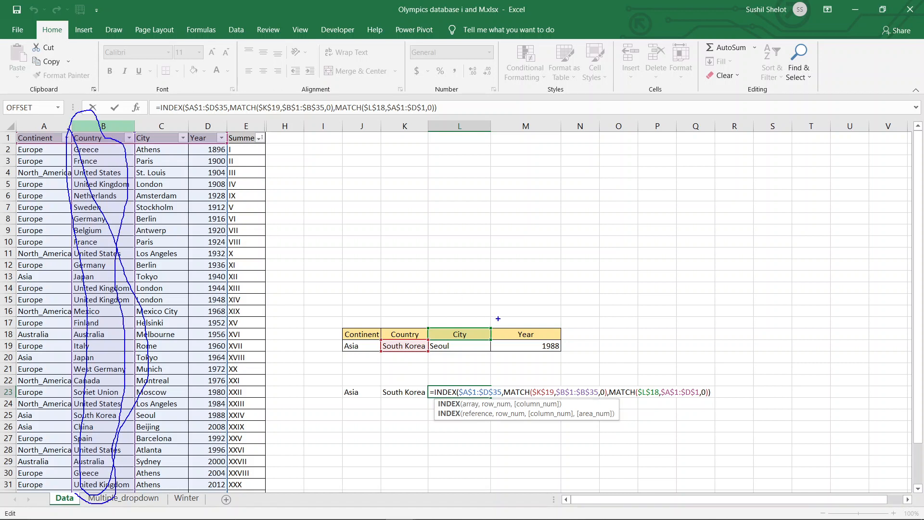
pyautogui.moveTo(477, 328)
pyautogui.mouseDown()
pyautogui.moveTo(510, 302)
pyautogui.moveTo(490, 325)
pyautogui.mouseUp()
pyautogui.moveTo(86, 138)
pyautogui.mouseDown()
pyautogui.moveTo(154, 136)
pyautogui.moveTo(170, 174)
pyautogui.moveTo(175, 250)
pyautogui.moveTo(181, 231)
pyautogui.mouseUp()
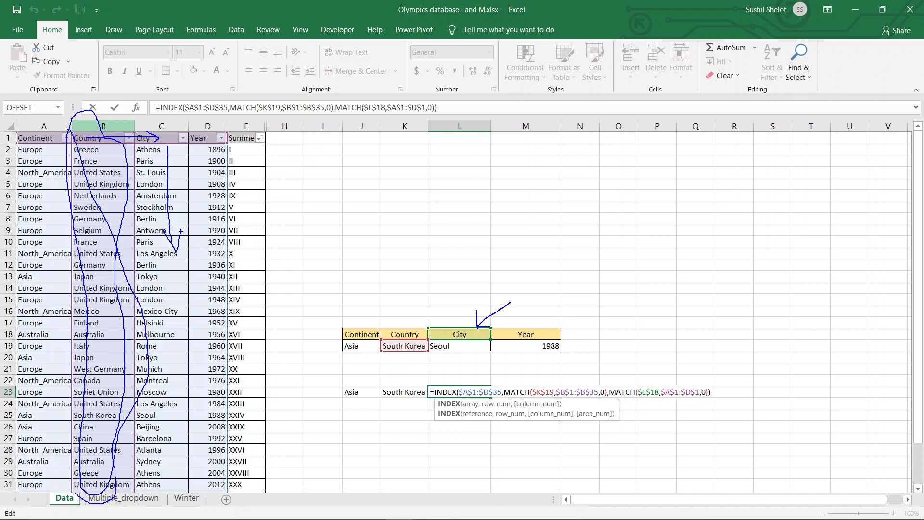
pyautogui.press('Escape')
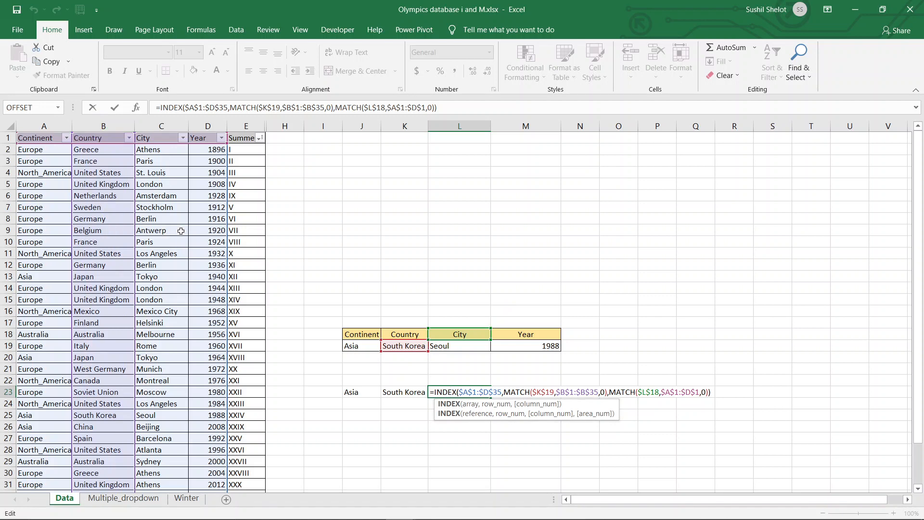
pyautogui.hotkey('ctrl', 'Return')
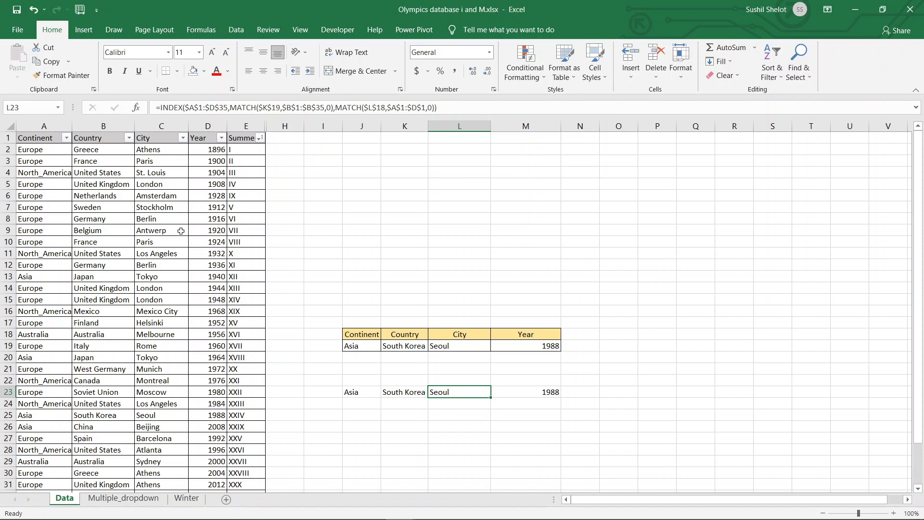
# Set the continent in J19 to Australia and the country in K19 to Australia
pyautogui.click(362, 348)
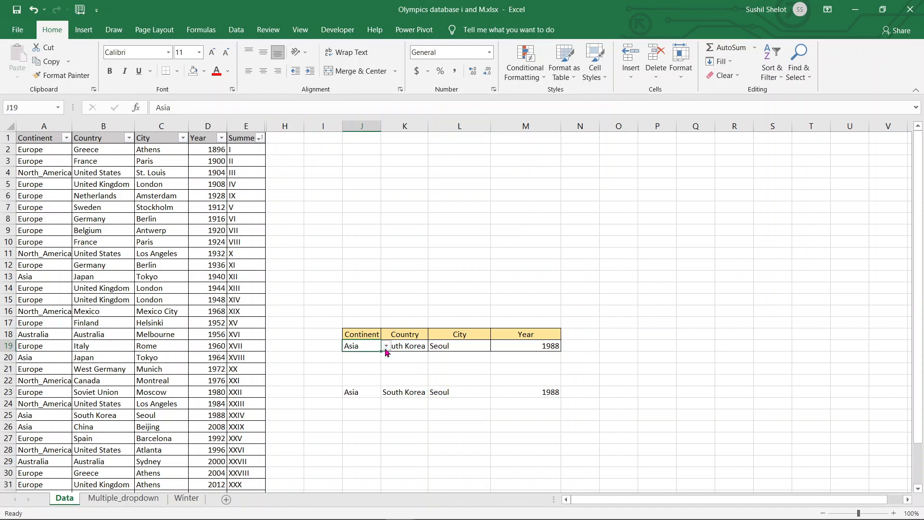
pyautogui.click(386, 346)
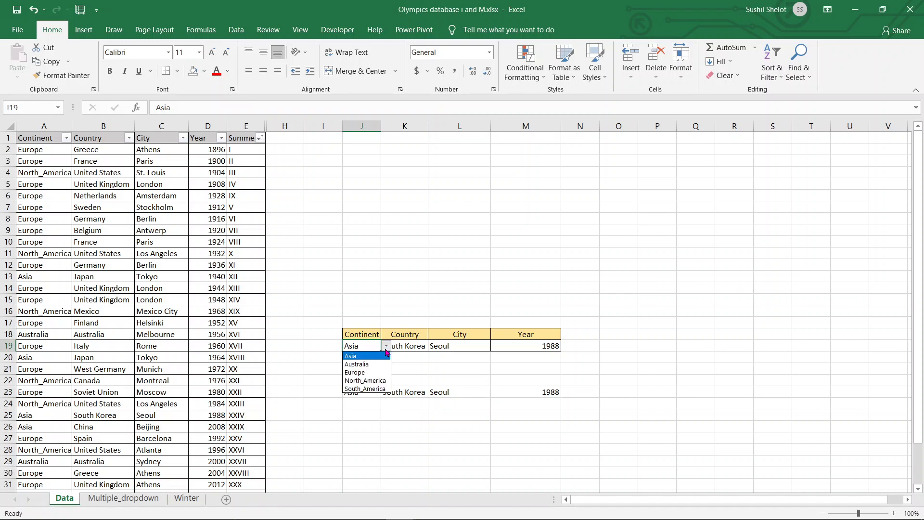
pyautogui.click(375, 363)
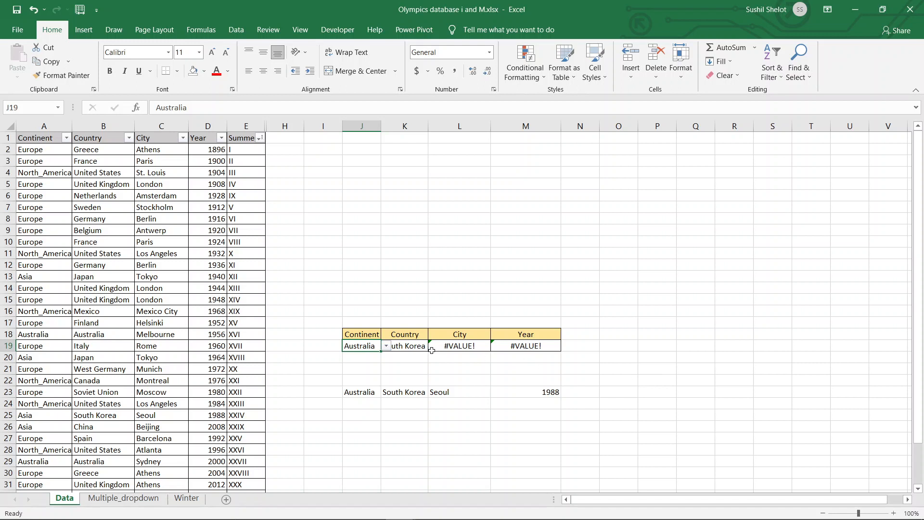
pyautogui.click(417, 347)
pyautogui.click(433, 346)
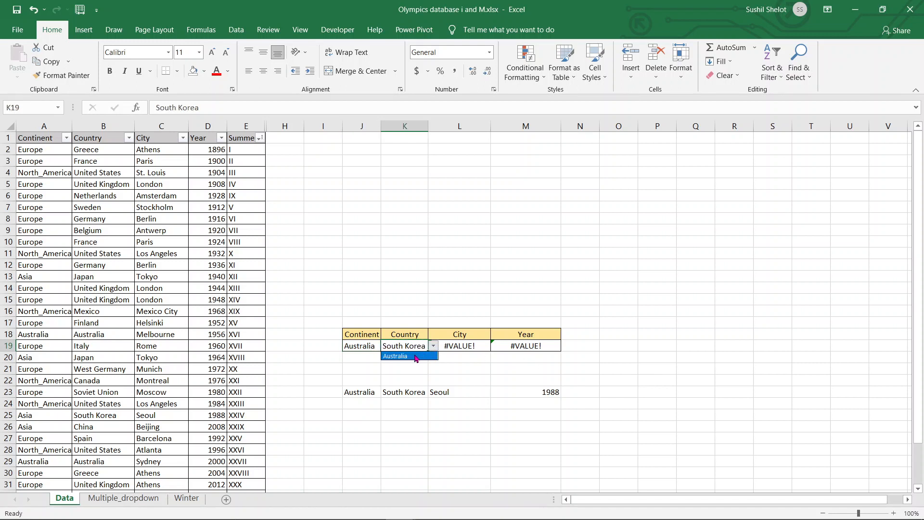
pyautogui.click(415, 357)
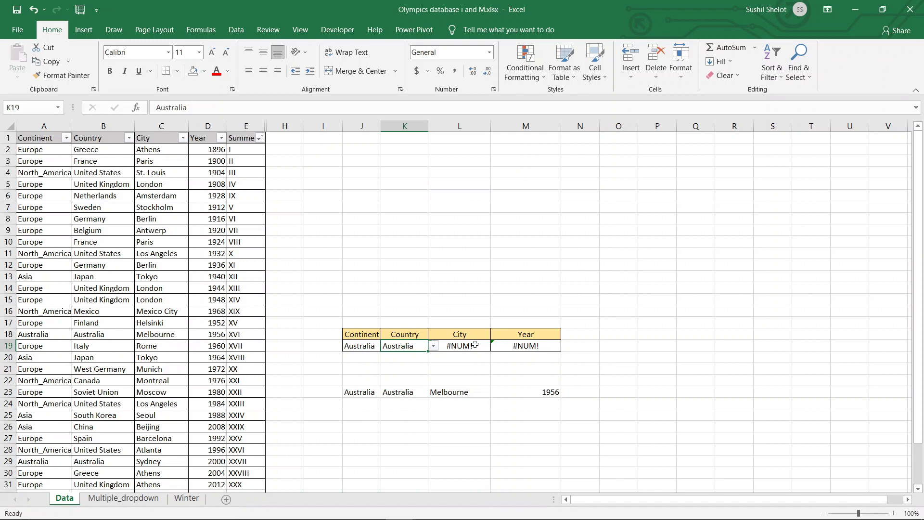
# Compare the DGET City and Year results in L19:M19 with the INDEX and MATCH results in L23:M23
pyautogui.moveTo(475, 344); pyautogui.dragTo(549, 346)
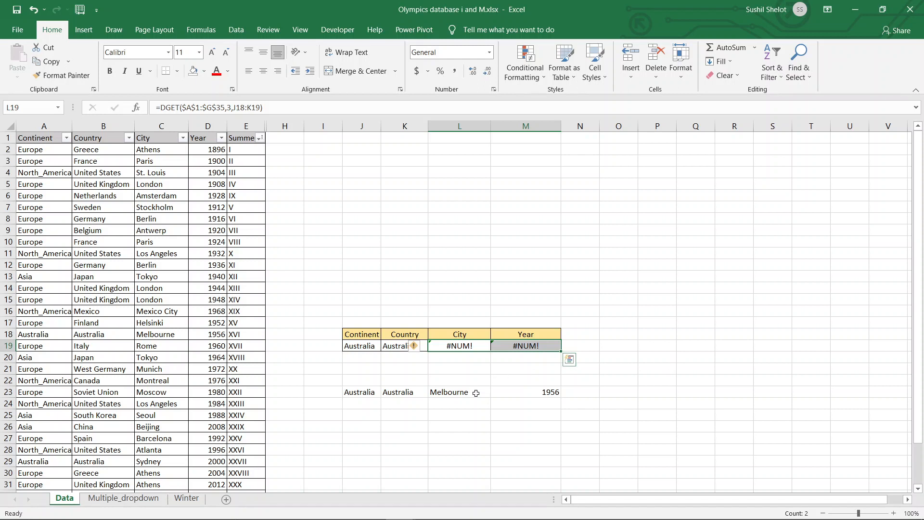
pyautogui.moveTo(474, 393); pyautogui.dragTo(522, 394)
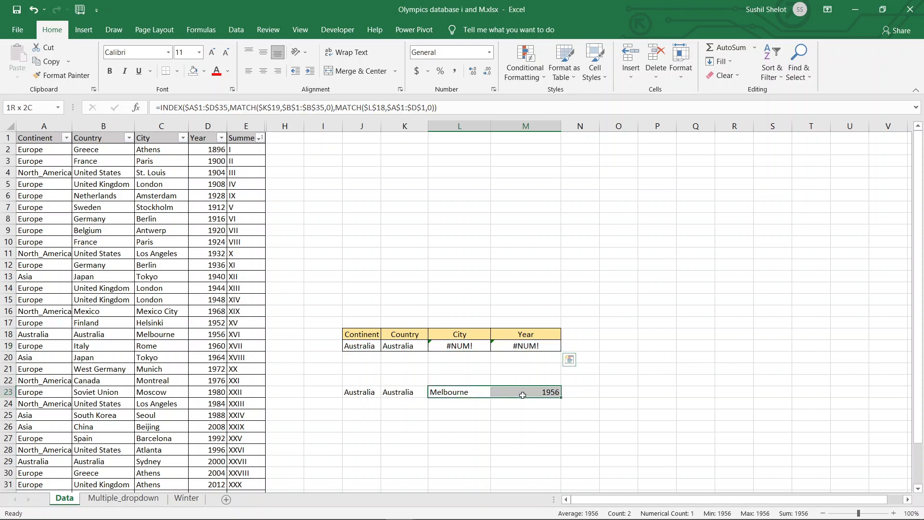
pyautogui.moveTo(522, 394); pyautogui.dragTo(522, 394)
# Filter the Country column to Australia and check the city and year of the matching rows
pyautogui.click(128, 137)
pyautogui.click(54, 270)
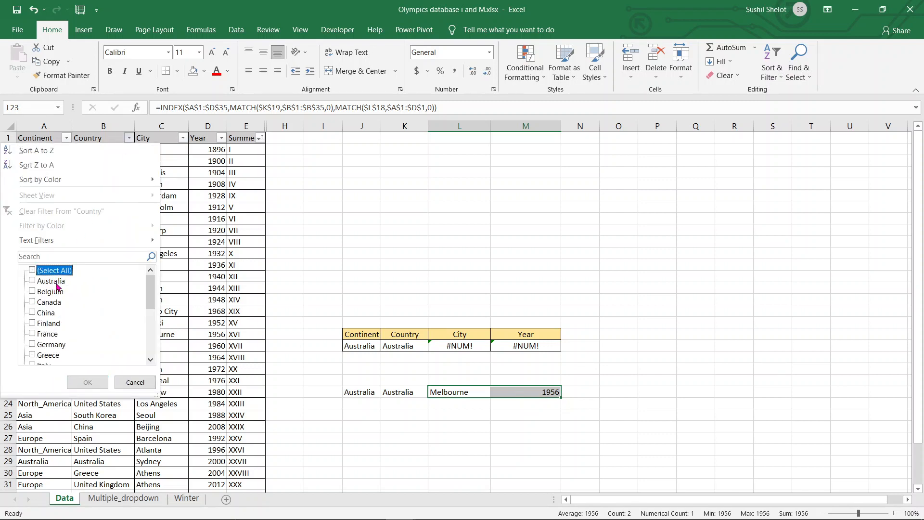
pyautogui.click(53, 281)
pyautogui.click(87, 382)
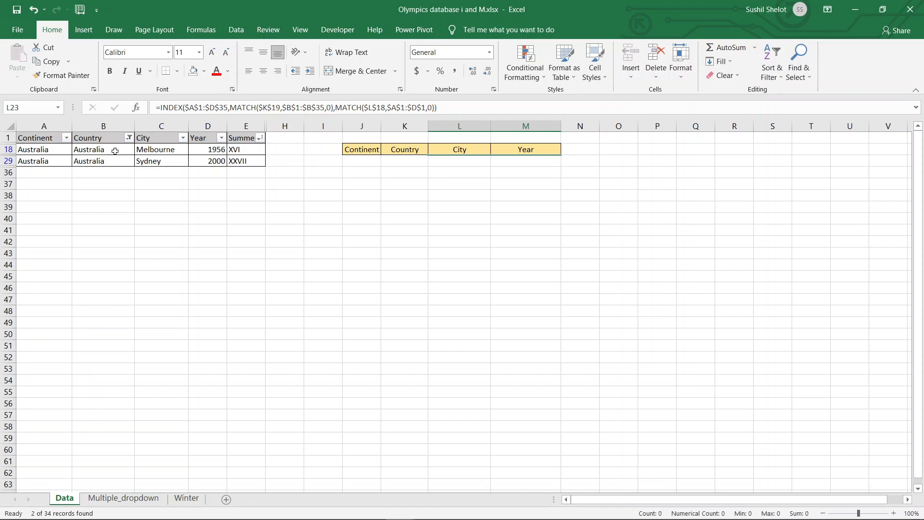
pyautogui.click(220, 150)
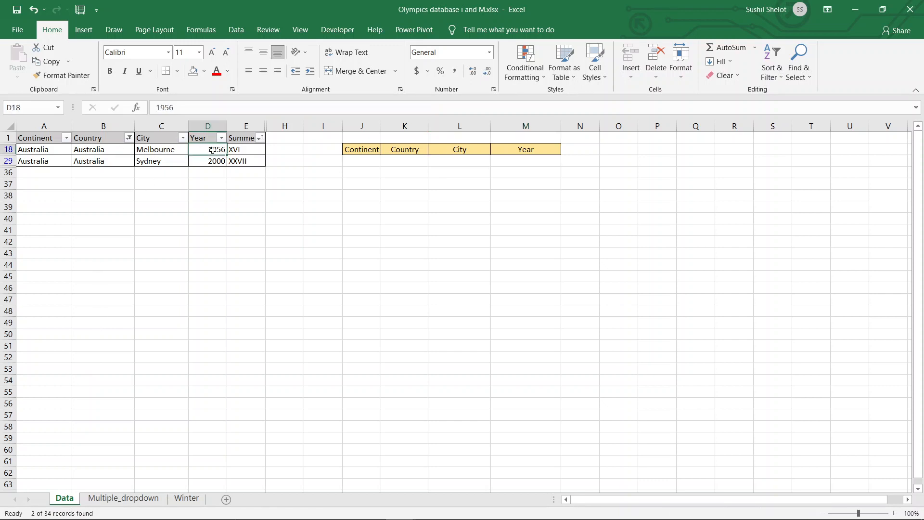
pyautogui.click(168, 161)
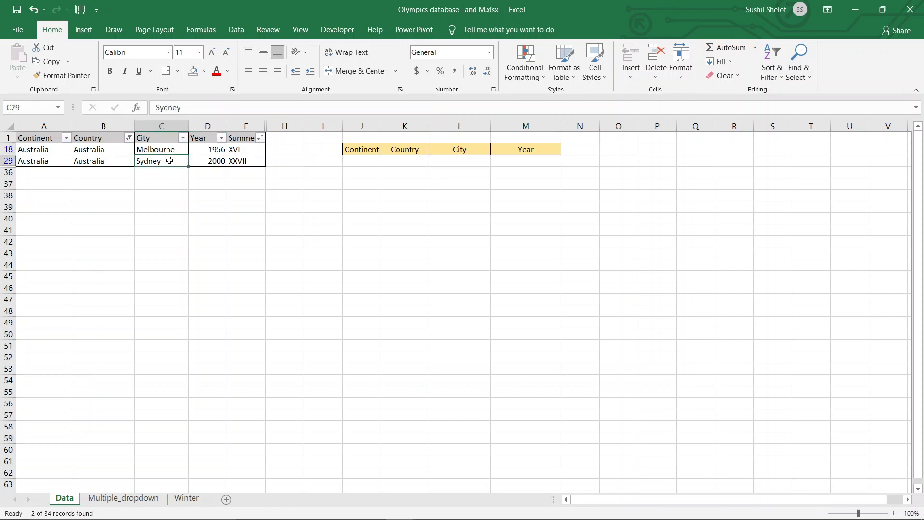
pyautogui.click(202, 164)
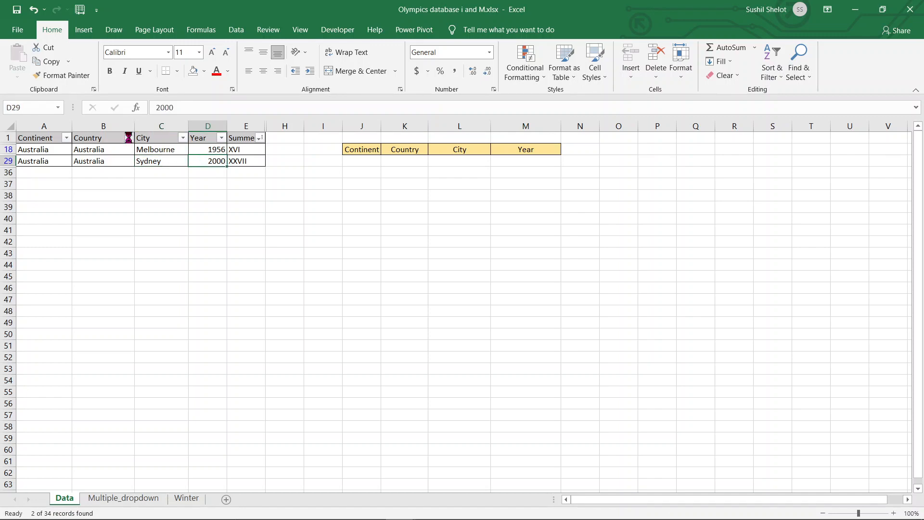
# Show all countries in the table again by selecting every value in the Country filter
pyautogui.click(128, 137)
pyautogui.click(59, 270)
pyautogui.click(86, 381)
pyautogui.click(647, 389)
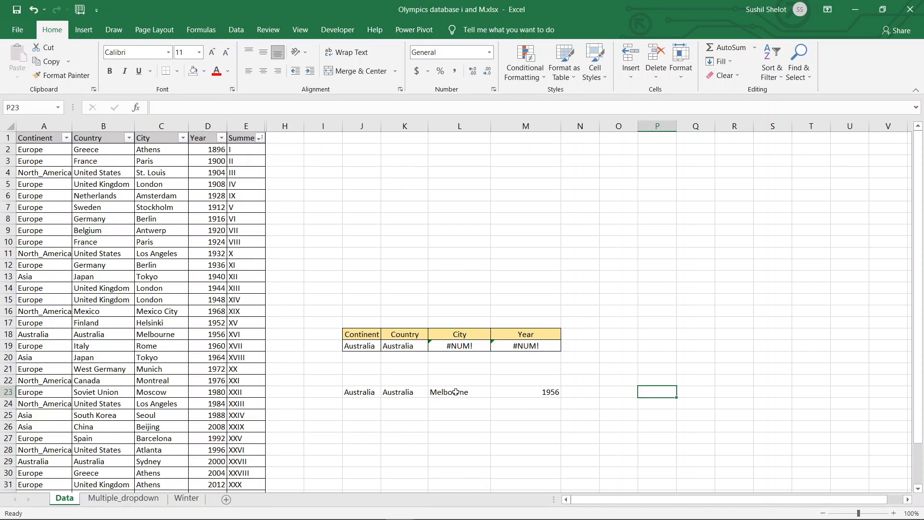
# Examine the INDEX and MATCH results in L23:M23 and the Continent reference in J23
pyautogui.moveTo(456, 392); pyautogui.dragTo(533, 389)
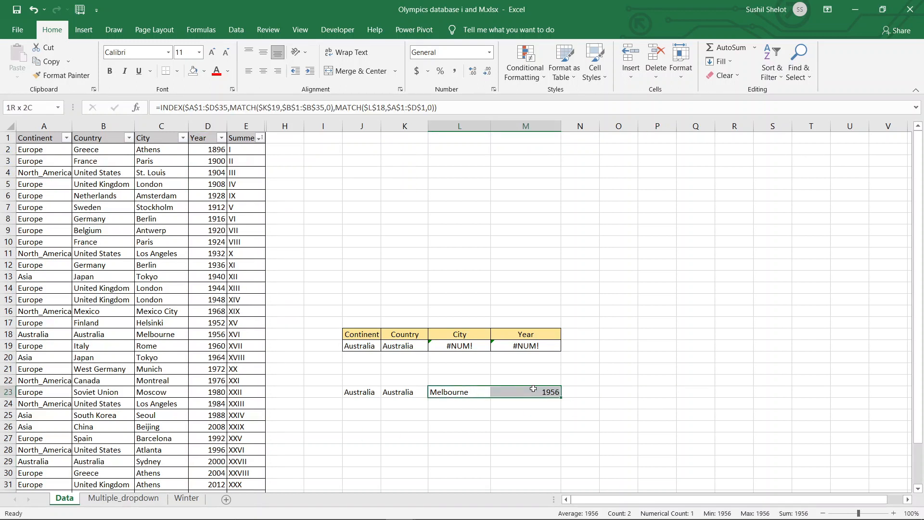
pyautogui.moveTo(533, 388); pyautogui.dragTo(533, 389)
pyautogui.click(579, 392)
pyautogui.click(370, 390)
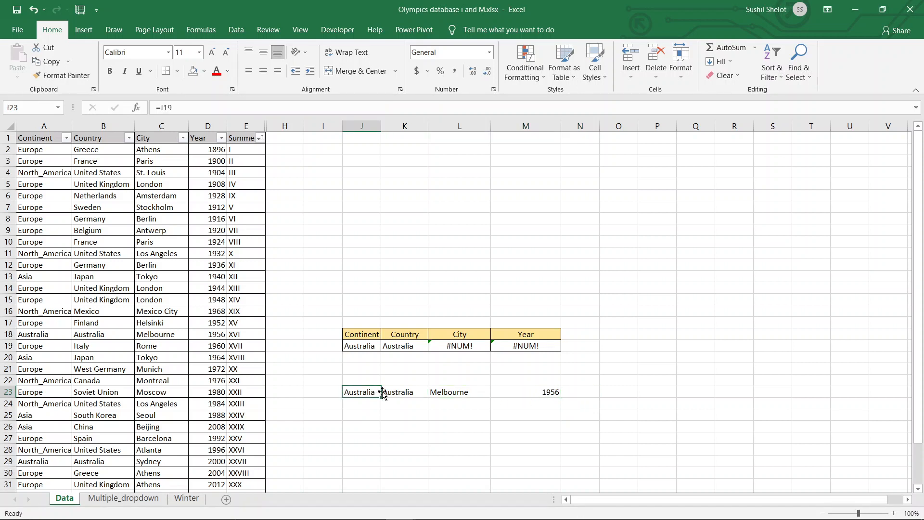
# Choose Asia as the Continent in J19 and Japan as the Country in K19, and check the INDEX and MATCH results in L23:M23
pyautogui.click(365, 346)
pyautogui.click(385, 346)
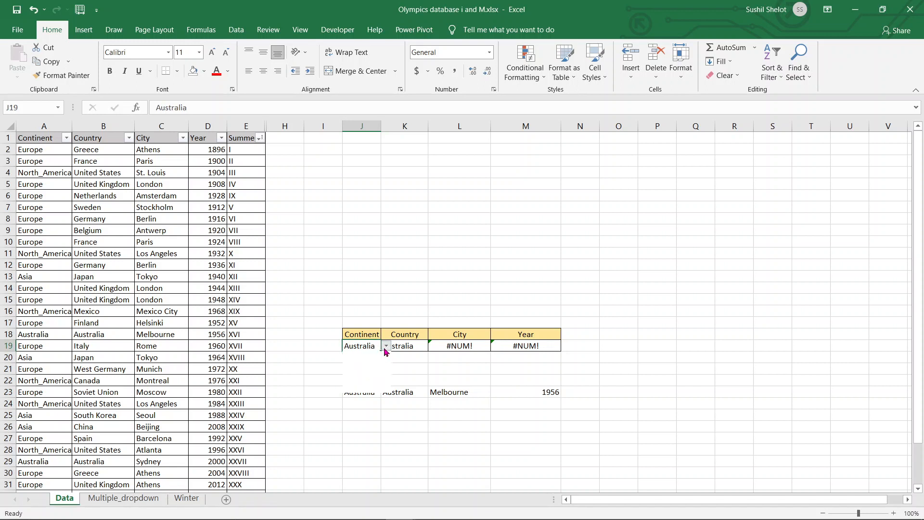
pyautogui.click(366, 360)
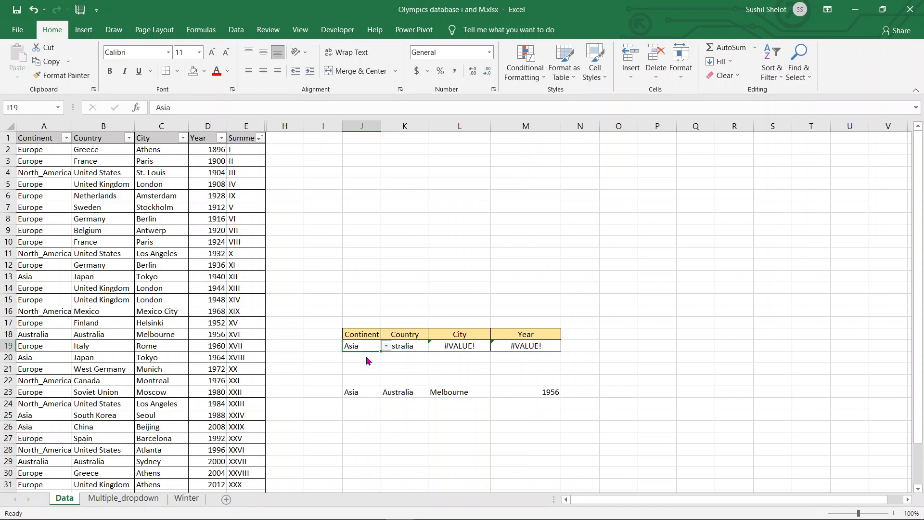
pyautogui.click(412, 346)
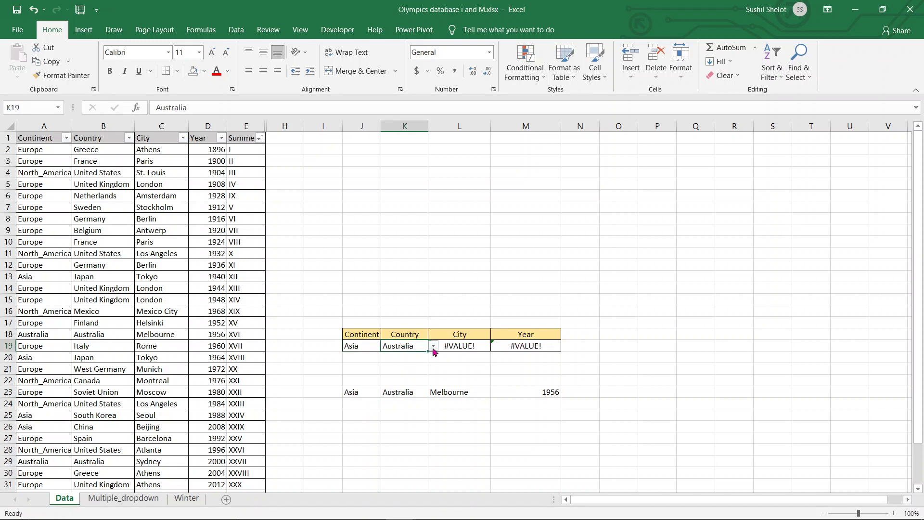
pyautogui.click(433, 346)
pyautogui.click(399, 355)
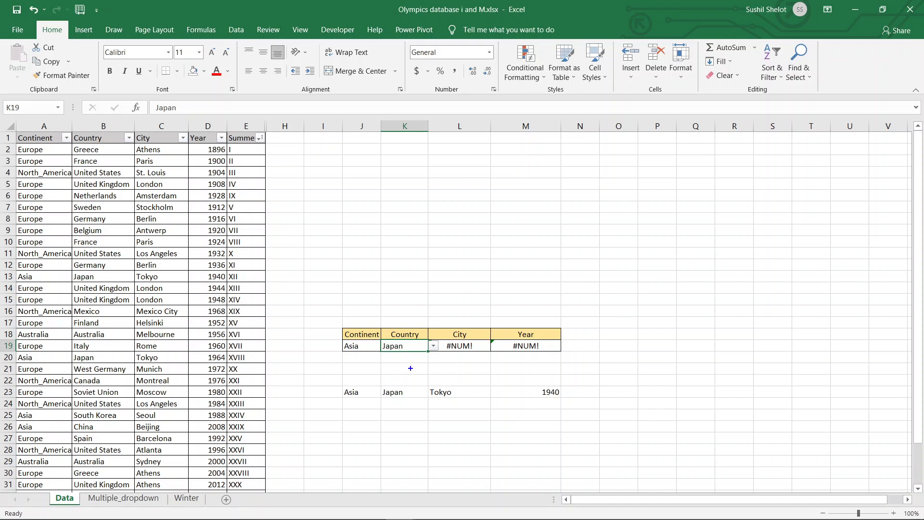
pyautogui.moveTo(326, 378)
pyautogui.mouseDown()
pyautogui.moveTo(421, 402)
pyautogui.moveTo(628, 408)
pyautogui.moveTo(424, 376)
pyautogui.moveTo(420, 396)
pyautogui.mouseUp()
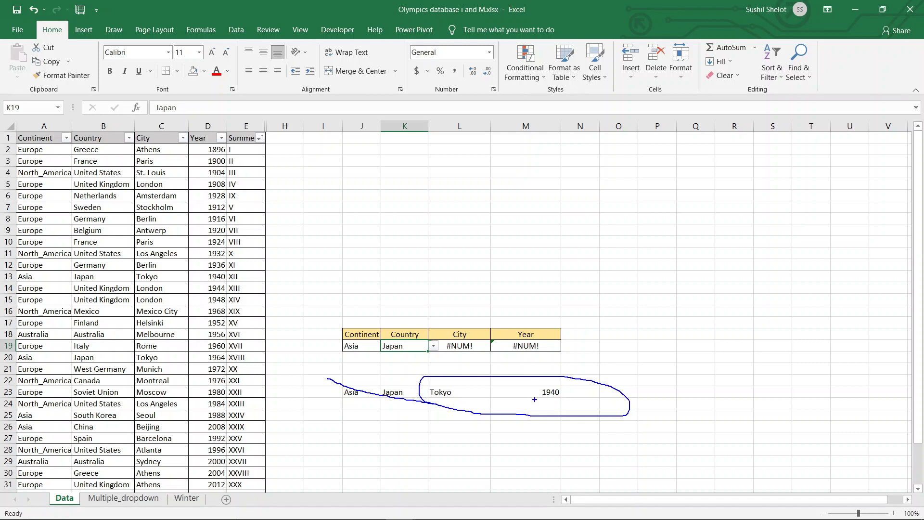
pyautogui.press('Escape')
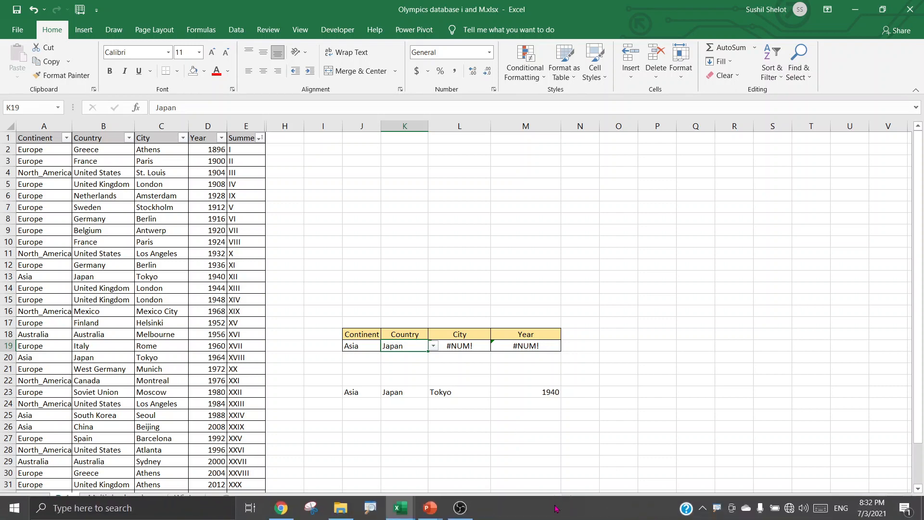
# Switch to the PowerPoint presentation Index and Match intro.pptx and resume its slide show
pyautogui.click(431, 509)
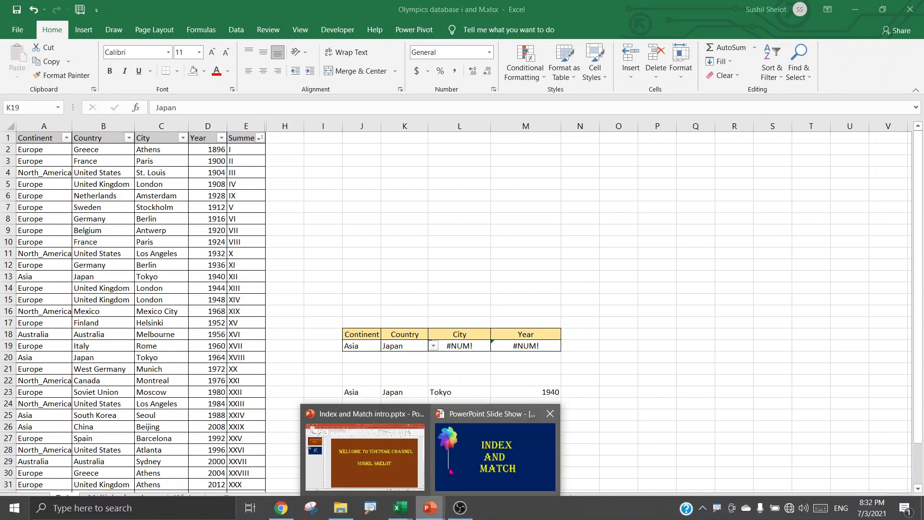
pyautogui.click(411, 476)
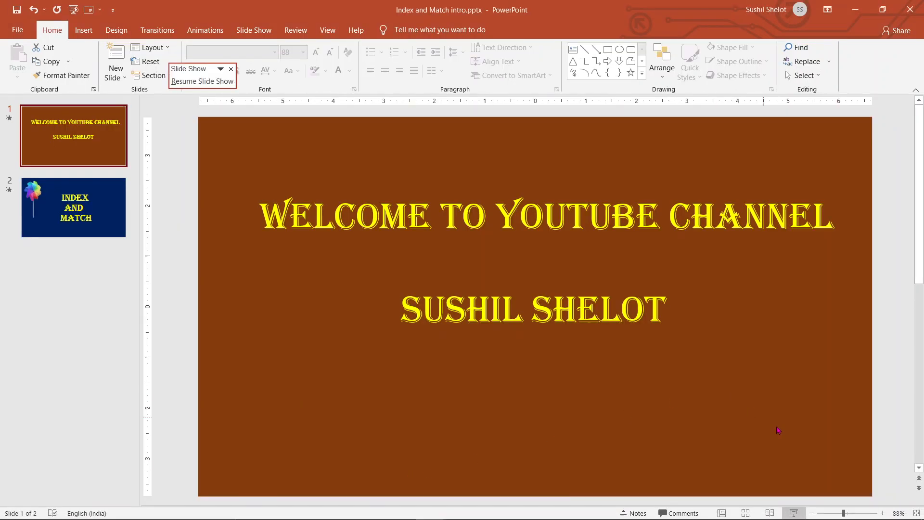
pyautogui.click(794, 514)
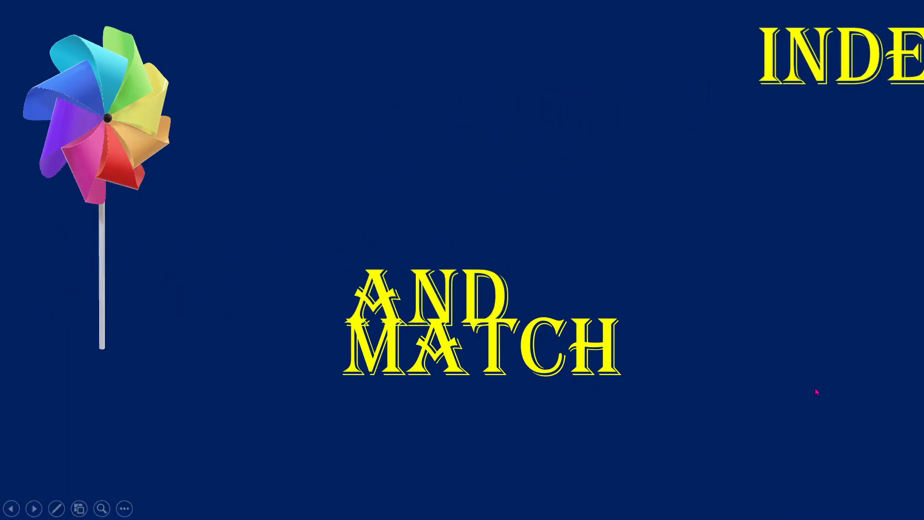